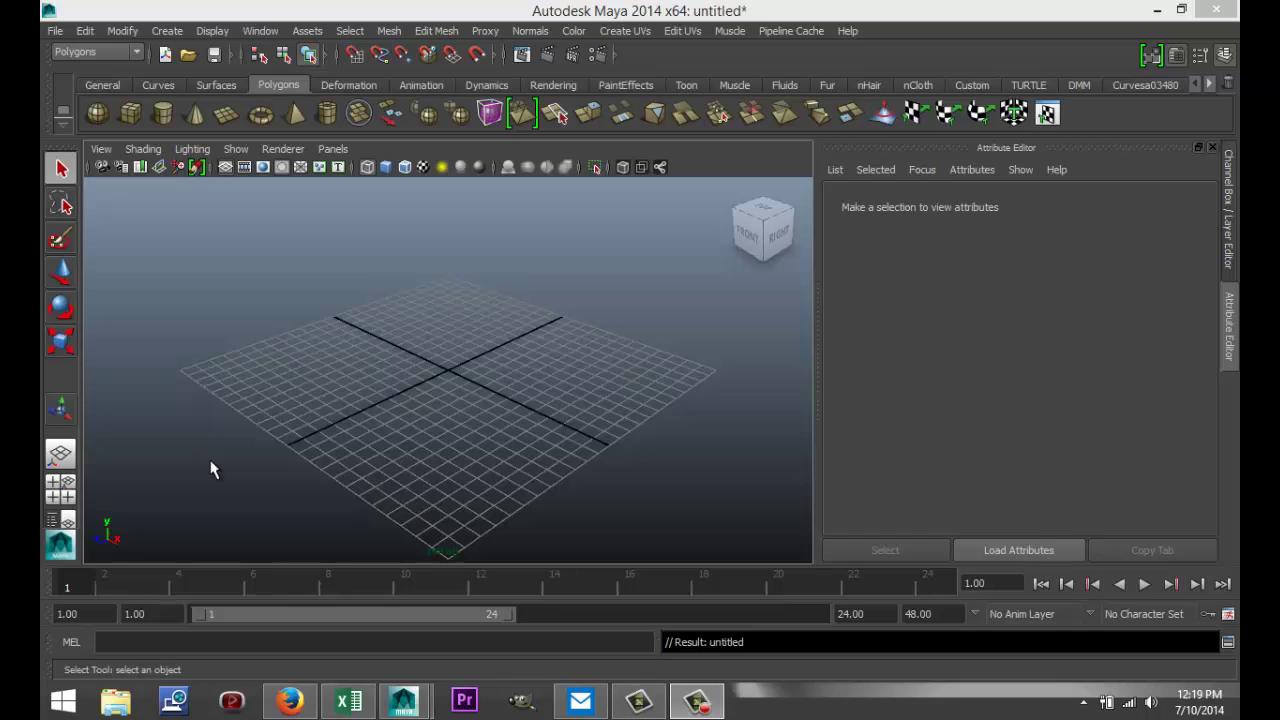
- Orbit the perspective view around the empty ground grid
left_click_drag(233, 480, 258, 487, "alt")
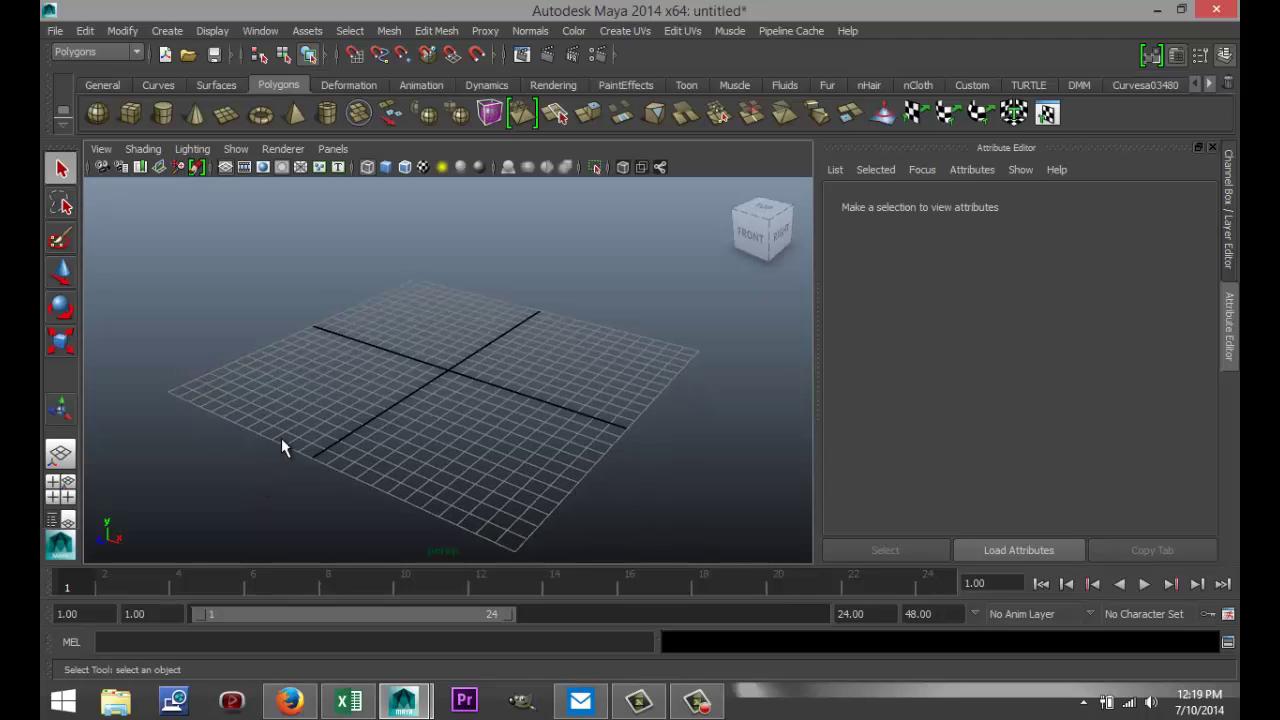
- Draw a large polygon plane across the grid and show it shaded
left_click(229, 118)
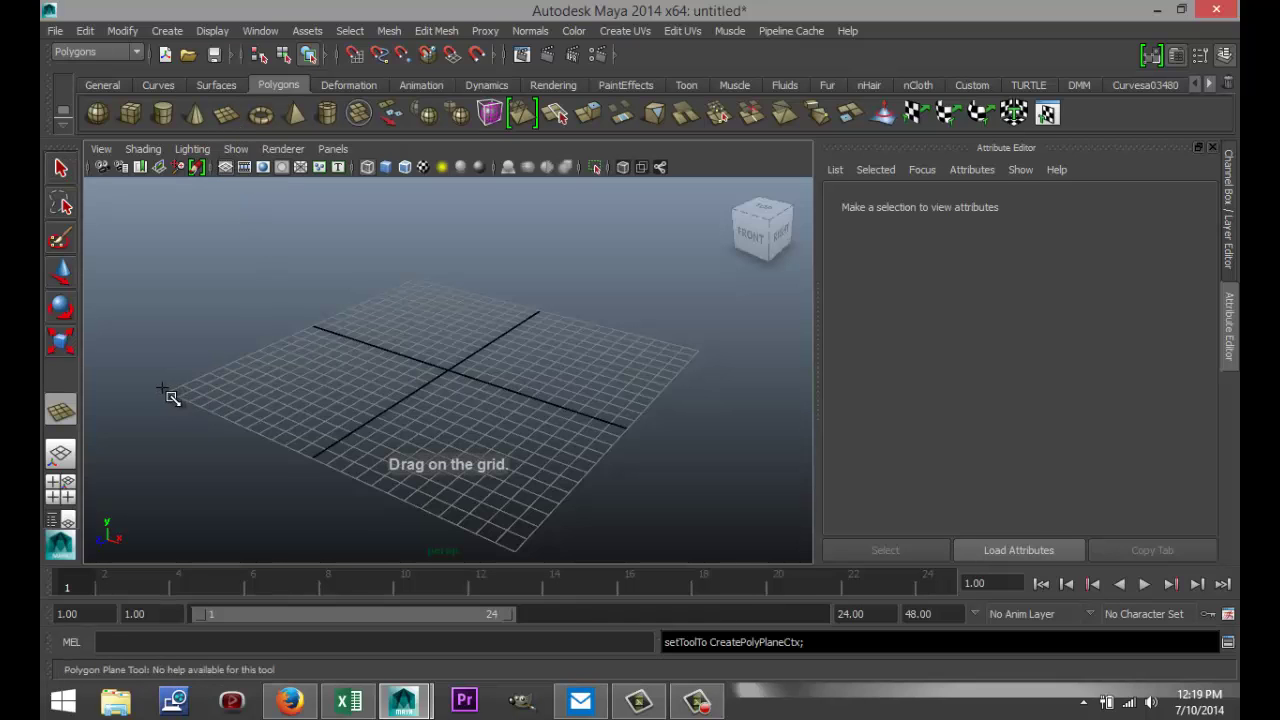
left_click_drag(165, 390, 699, 348)
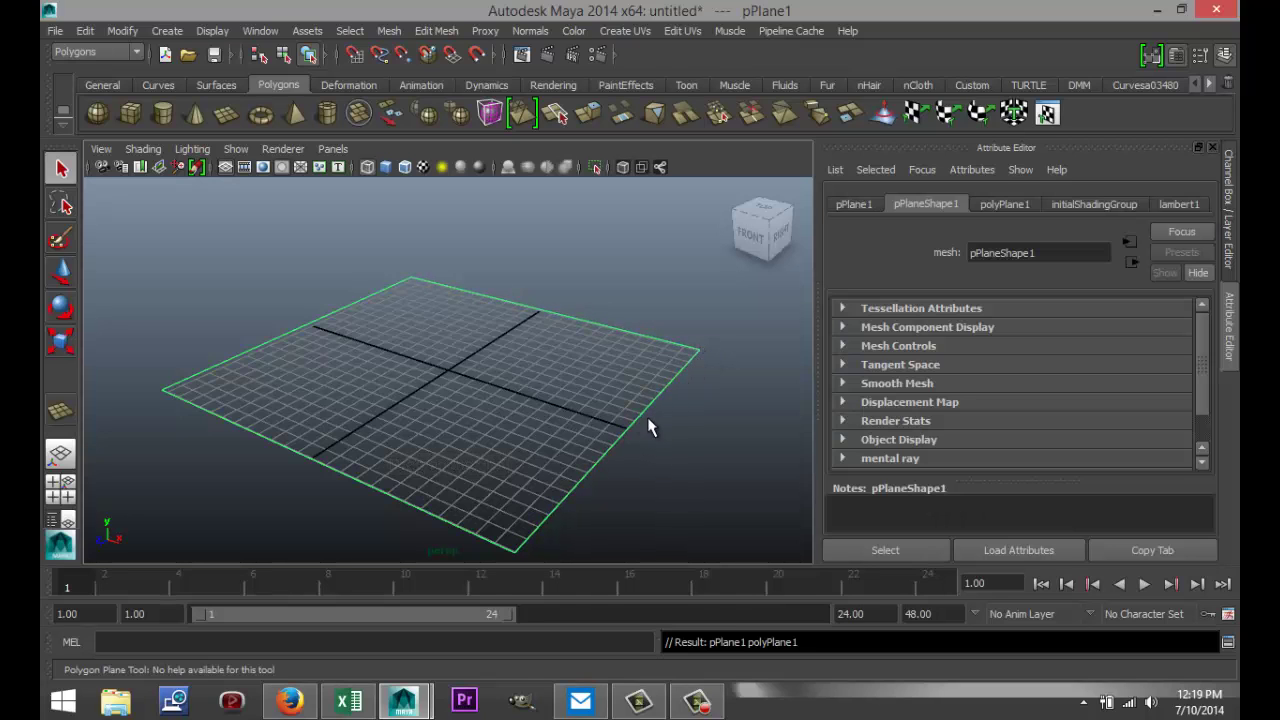
key("5")
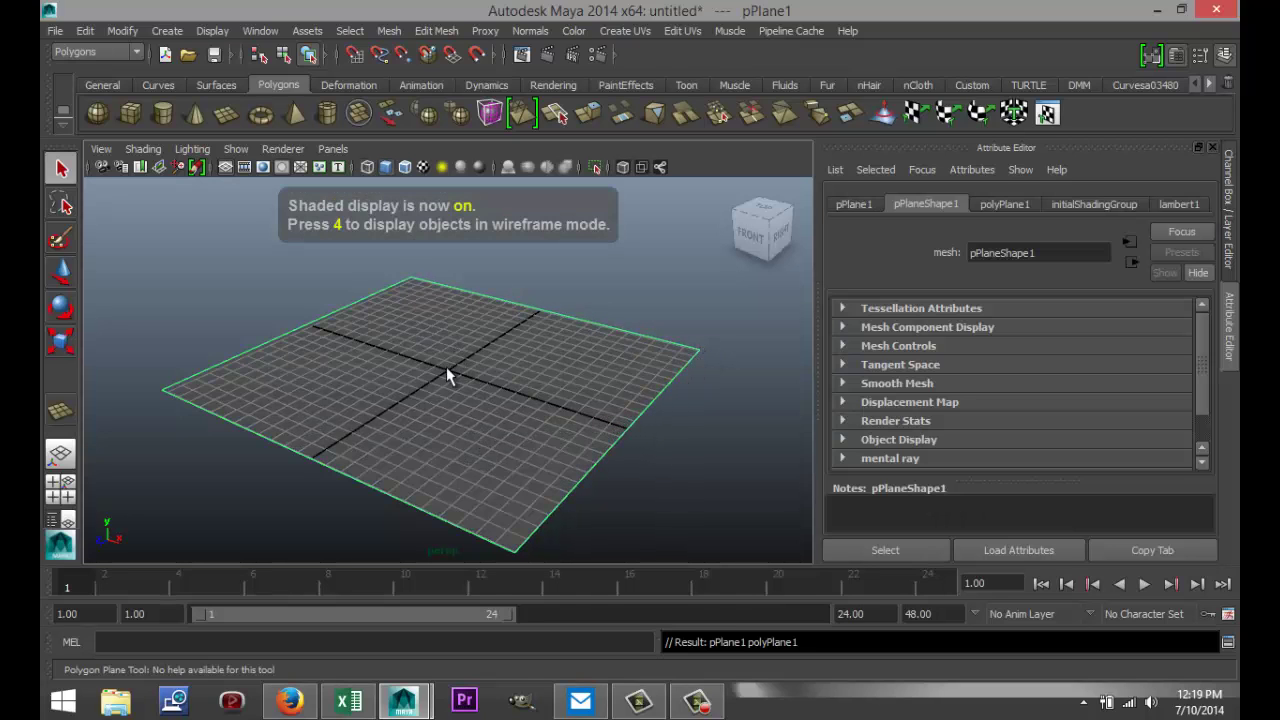
- Assign the plane a new Phong E material coloured black, then deselect it
right_click_drag(446, 367, 480, 634)
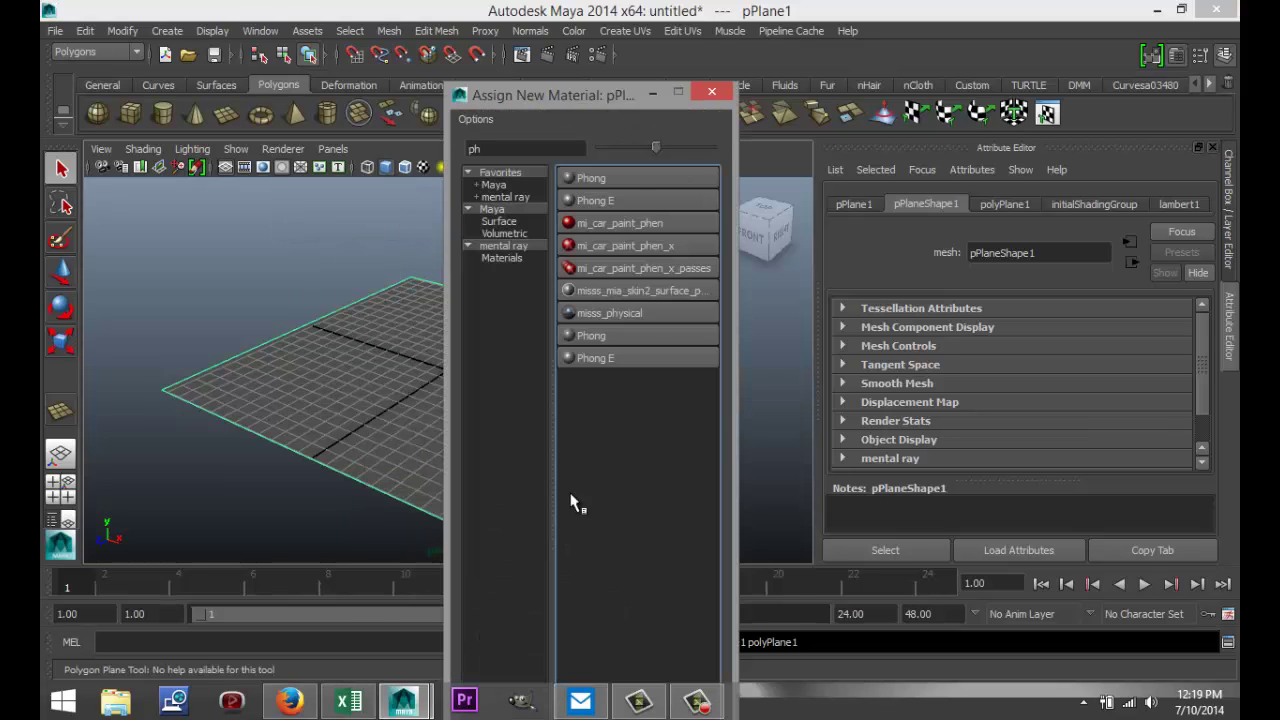
left_click(622, 206)
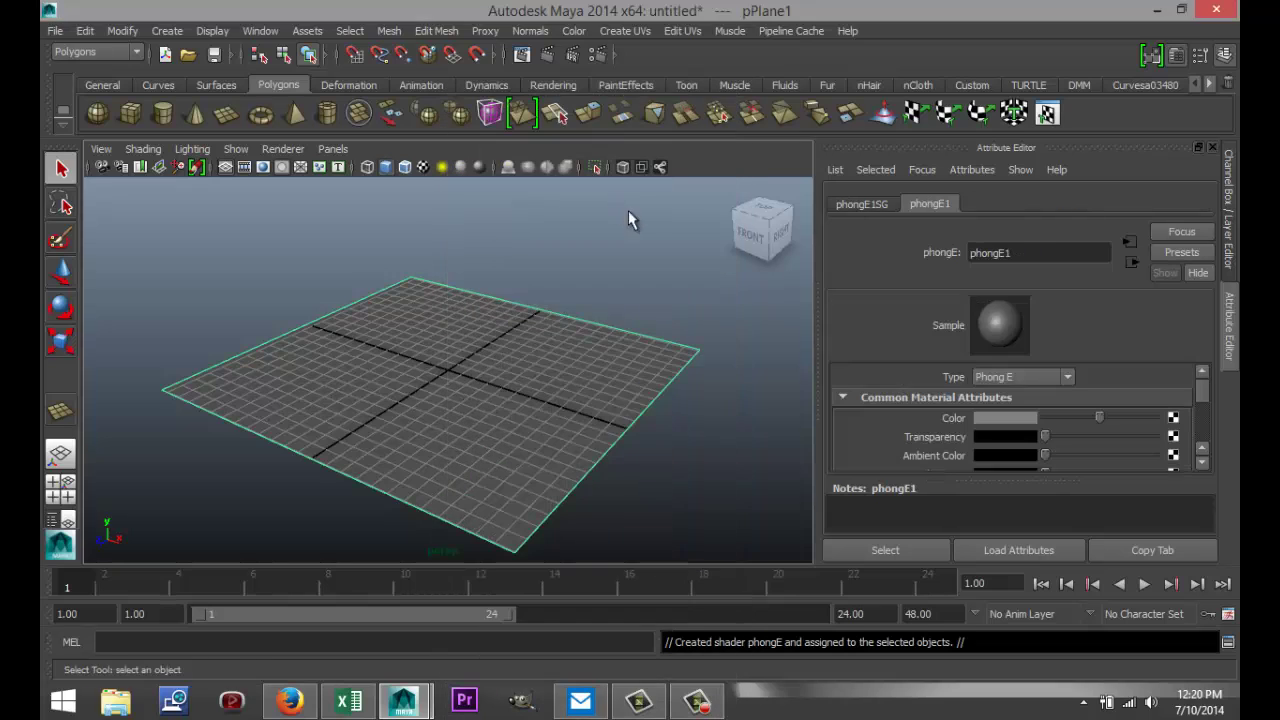
left_click(1011, 419)
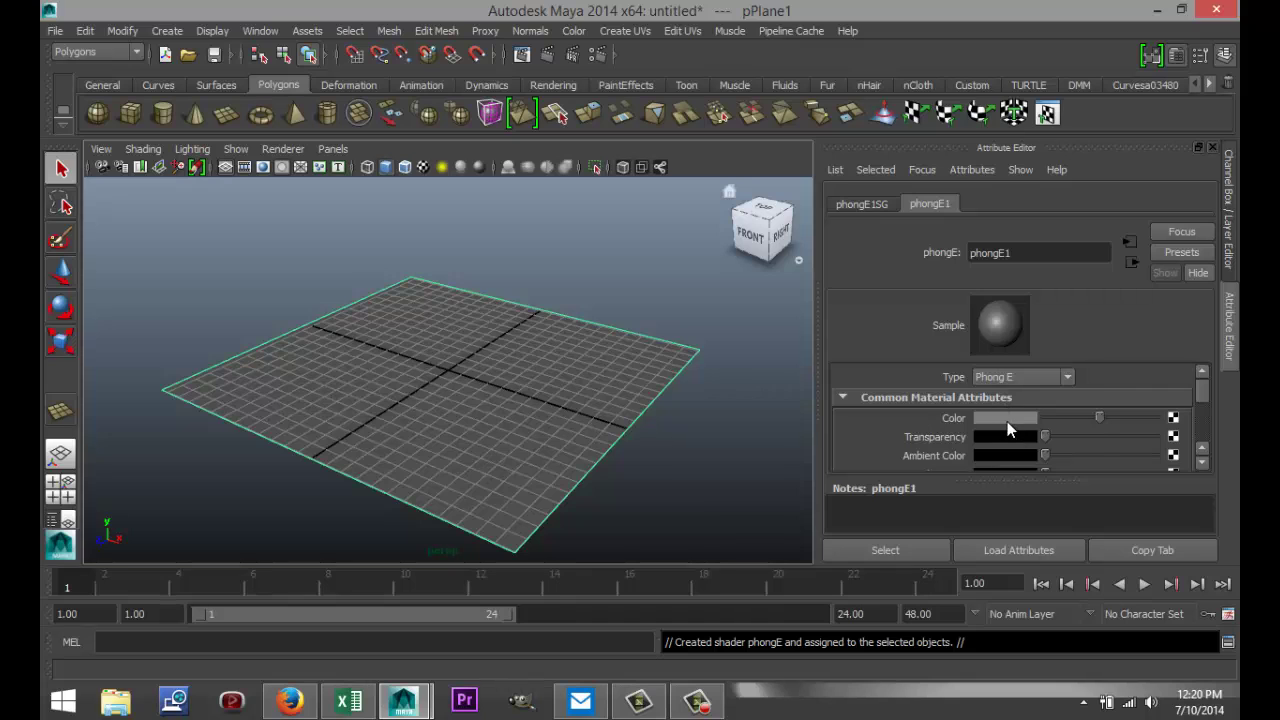
left_click(1007, 421)
left_click(904, 409)
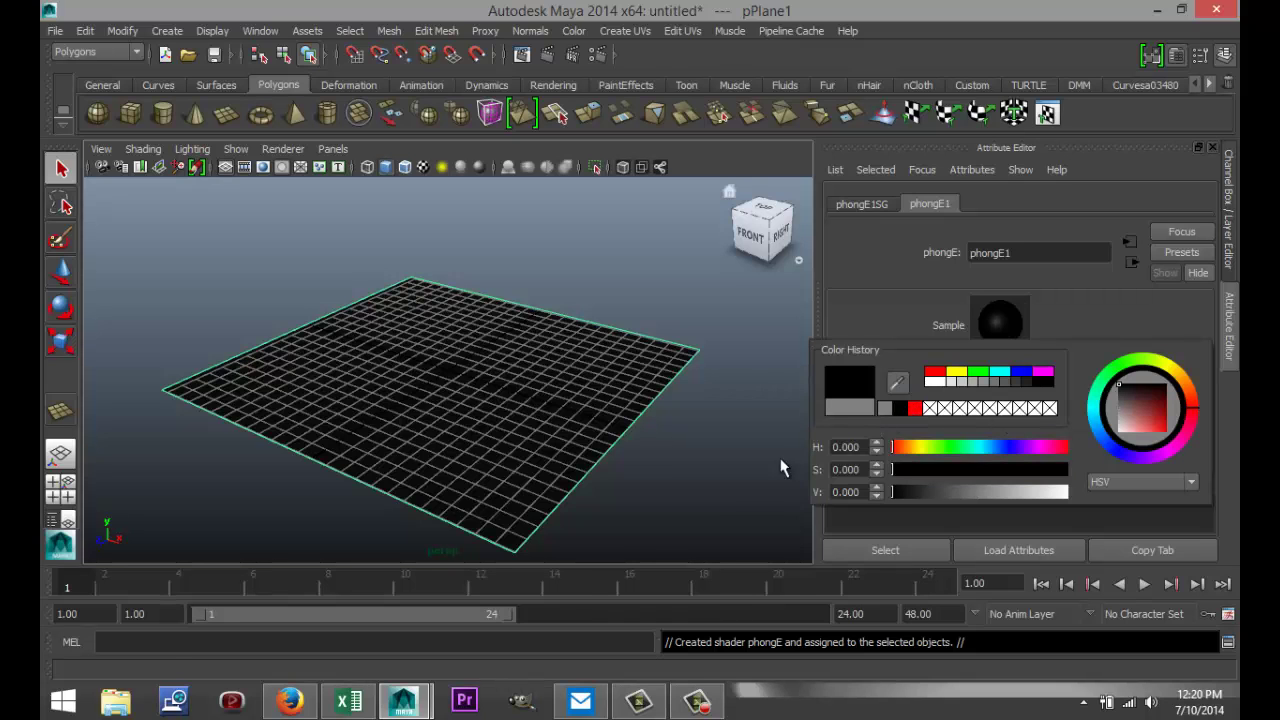
left_click(714, 470)
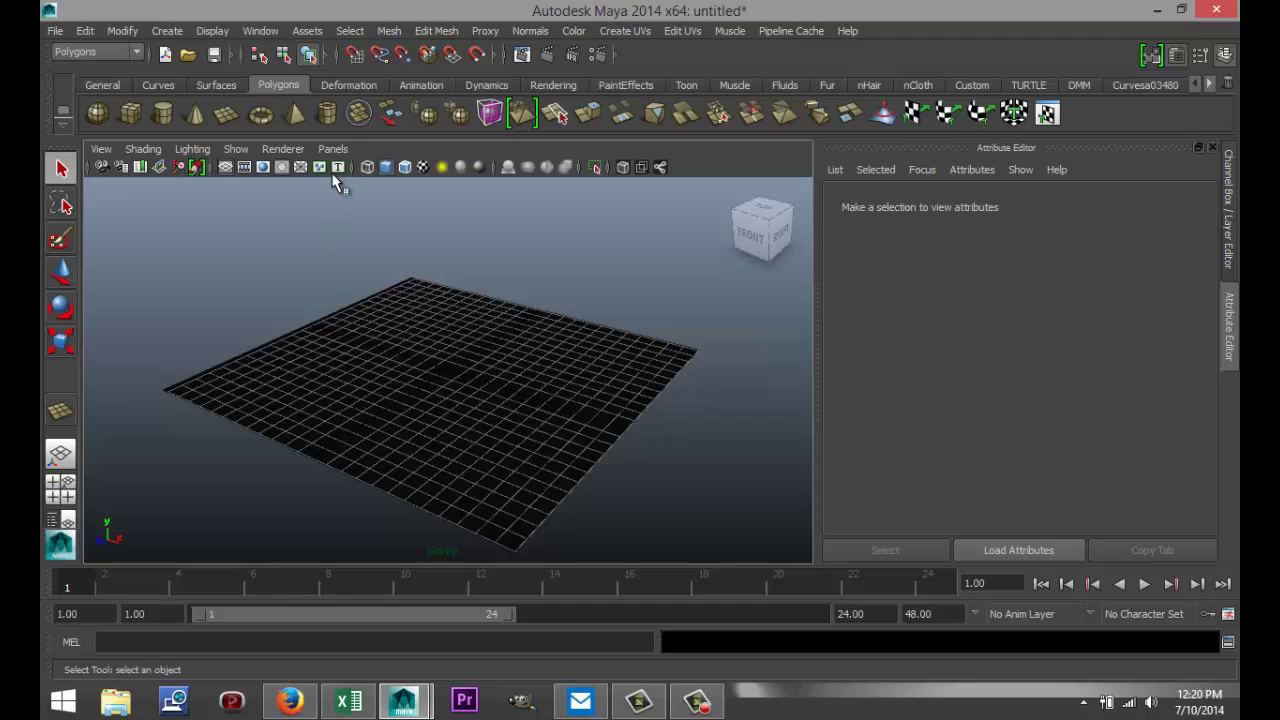
- Draw a polygon pipe on the floor with the Pipe shelf tool
left_click(323, 114)
left_click_drag(455, 385, 488, 345)
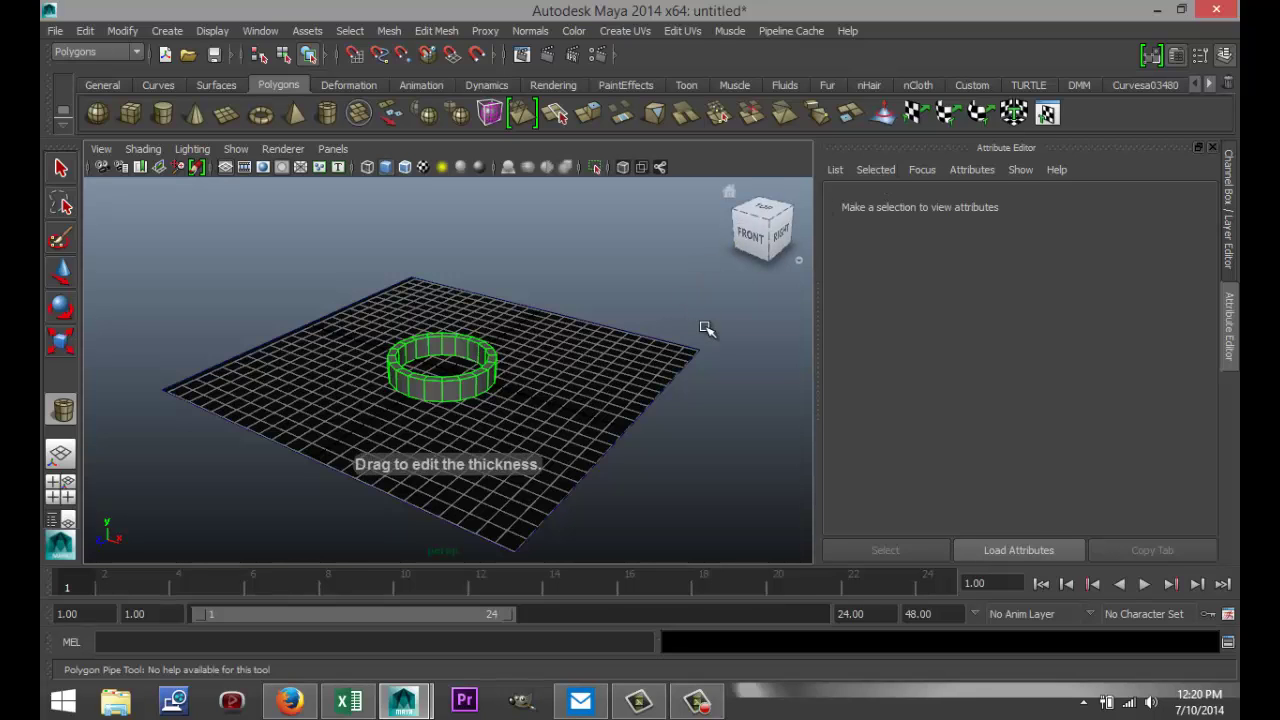
key("q")
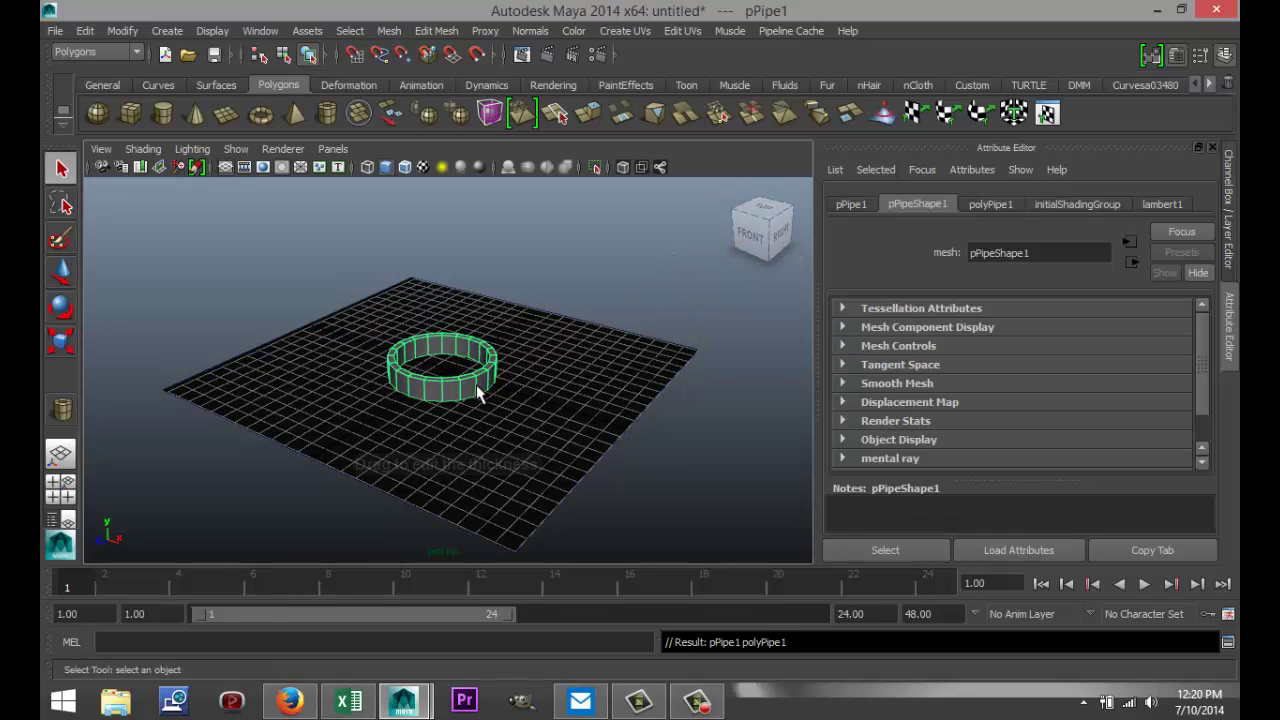
- Set the pipe's Subdivisions Axis to 60 and Subdivisions Height to 6
left_click(991, 205)
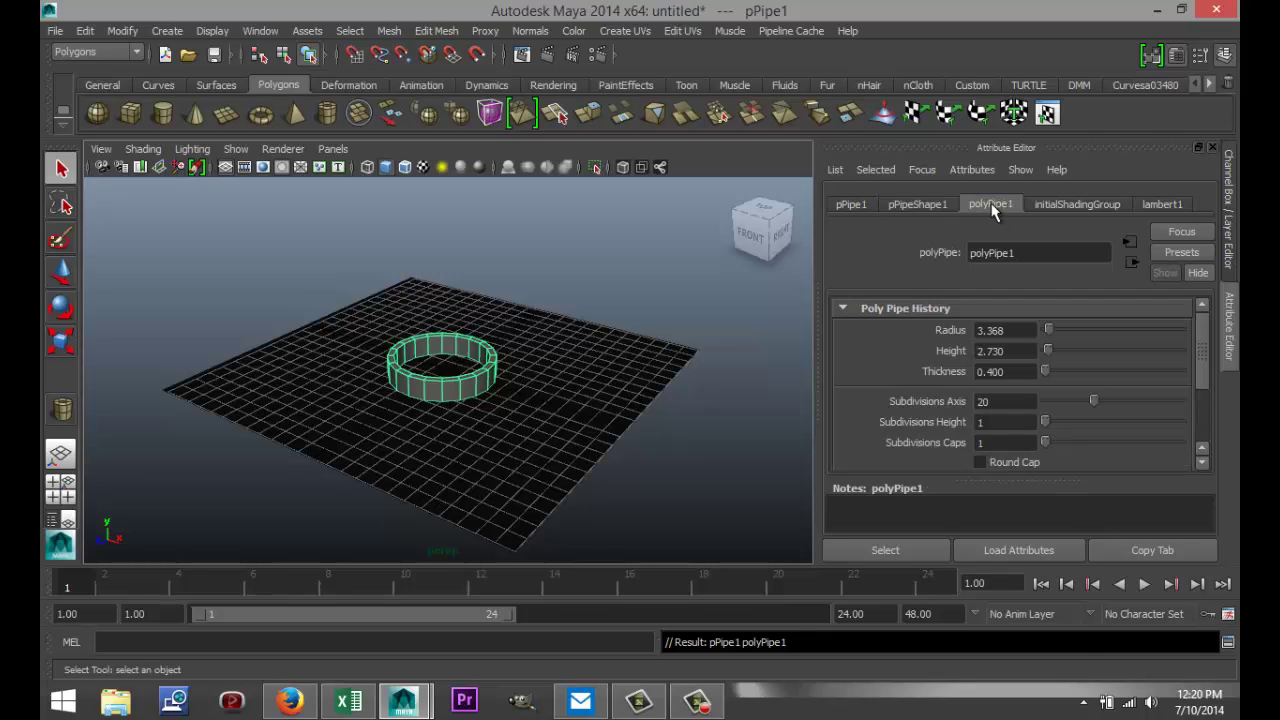
left_click(1006, 402)
type("60")
key("Return")
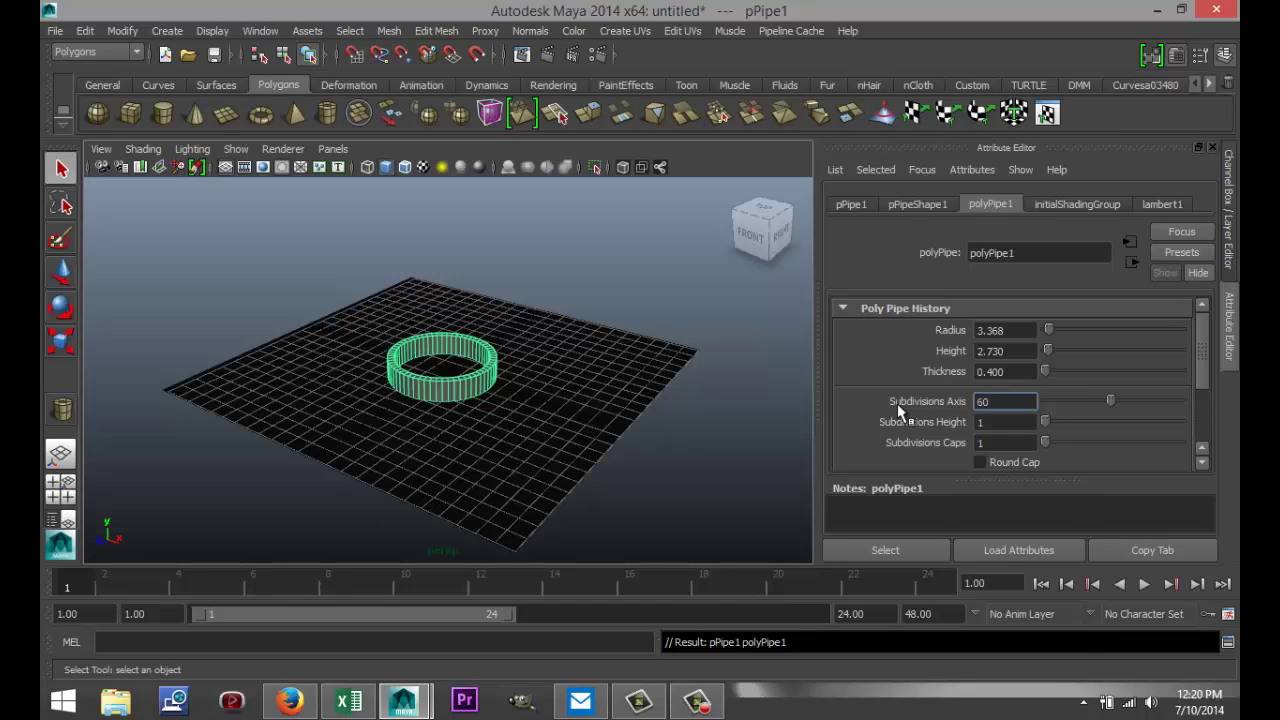
left_click(1006, 423)
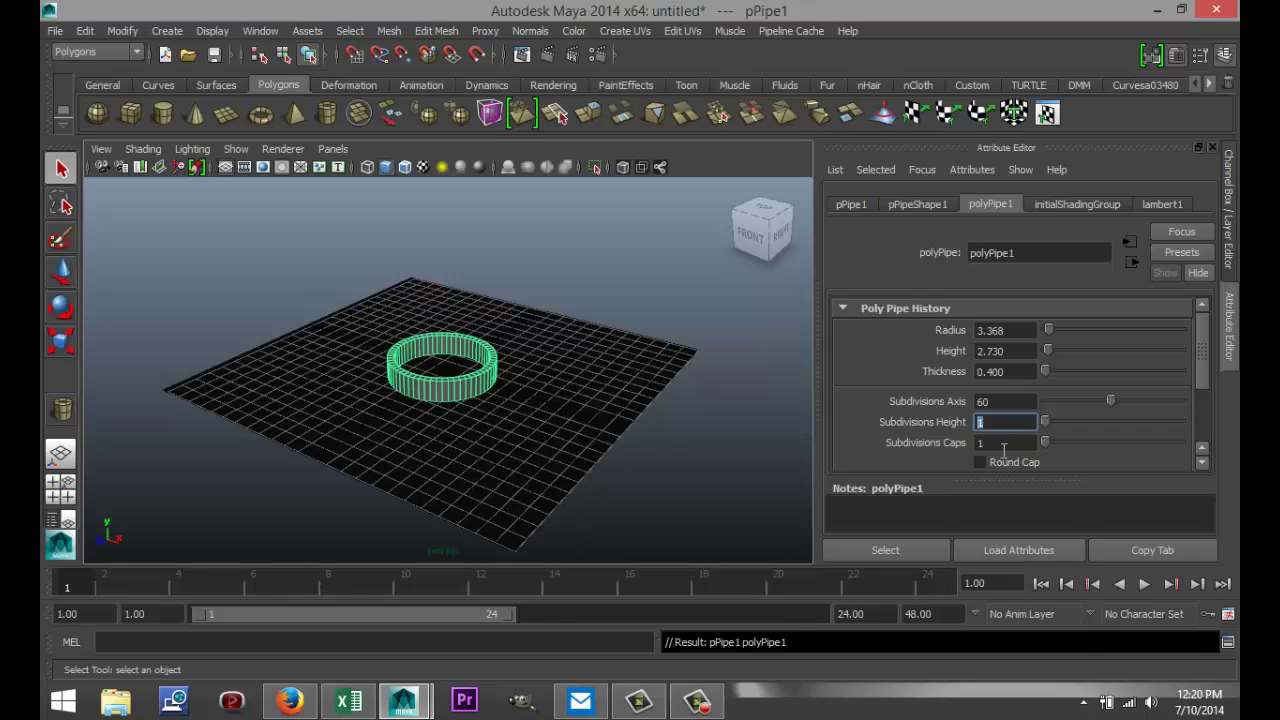
key("Return")
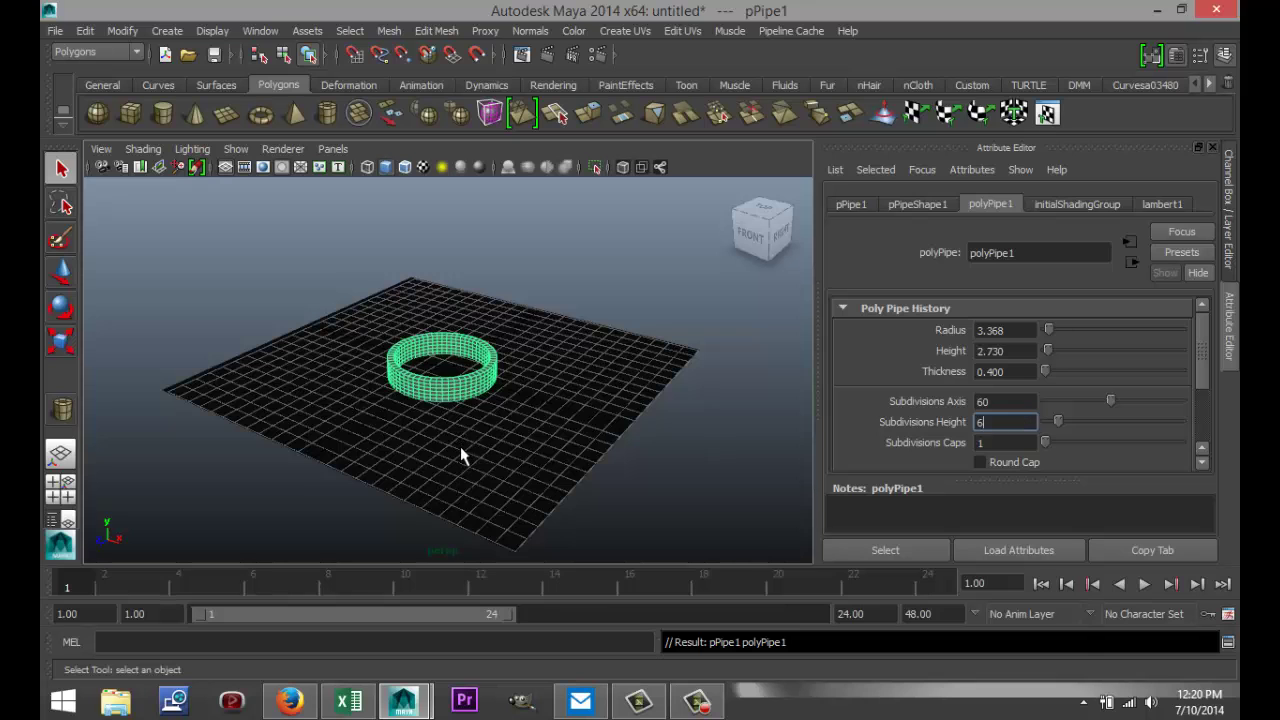
scroll(460, 446, "up", 6)
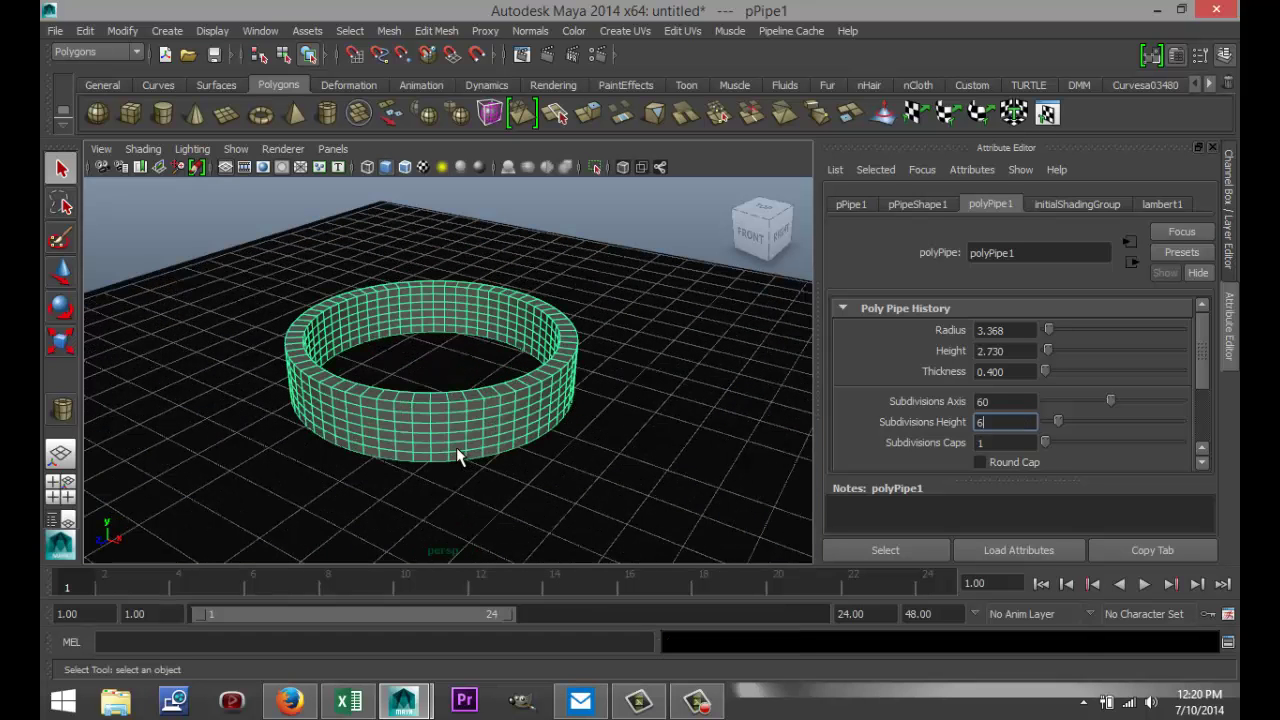
- Maximize the front view on the pipe and switch to vertex selection
left_click_drag(480, 466, 471, 466, "alt")
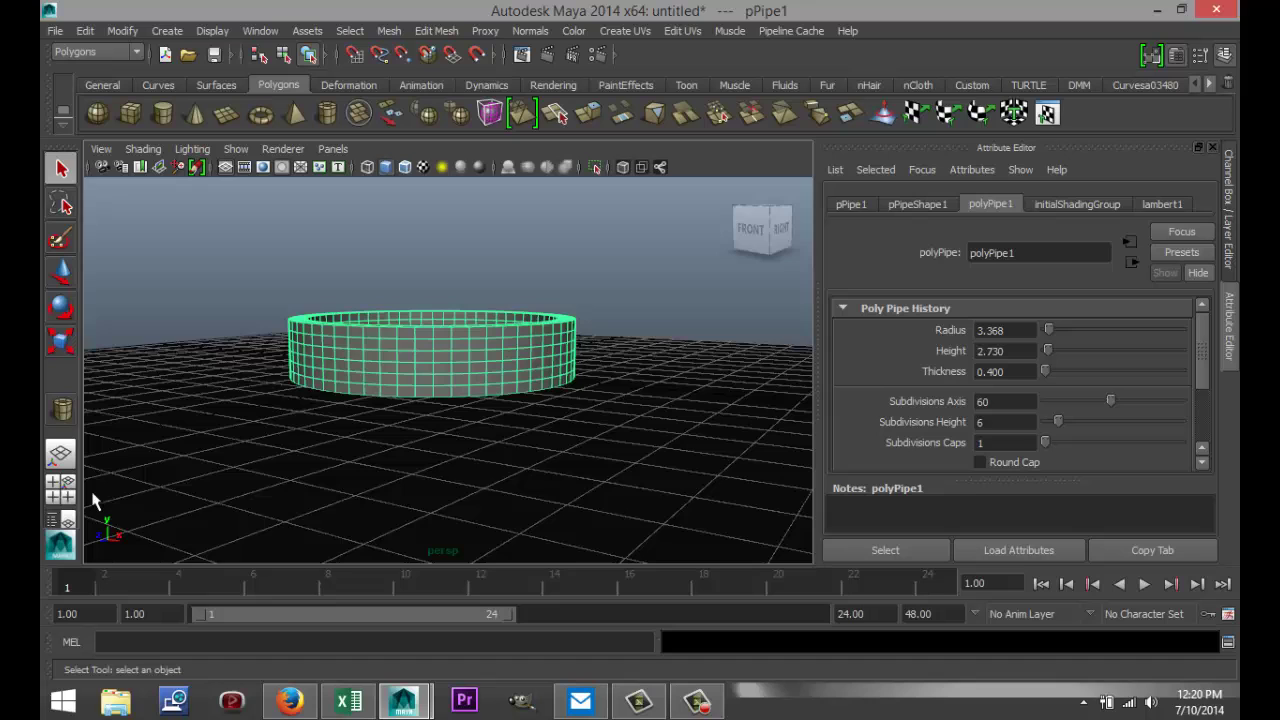
left_click(60, 488)
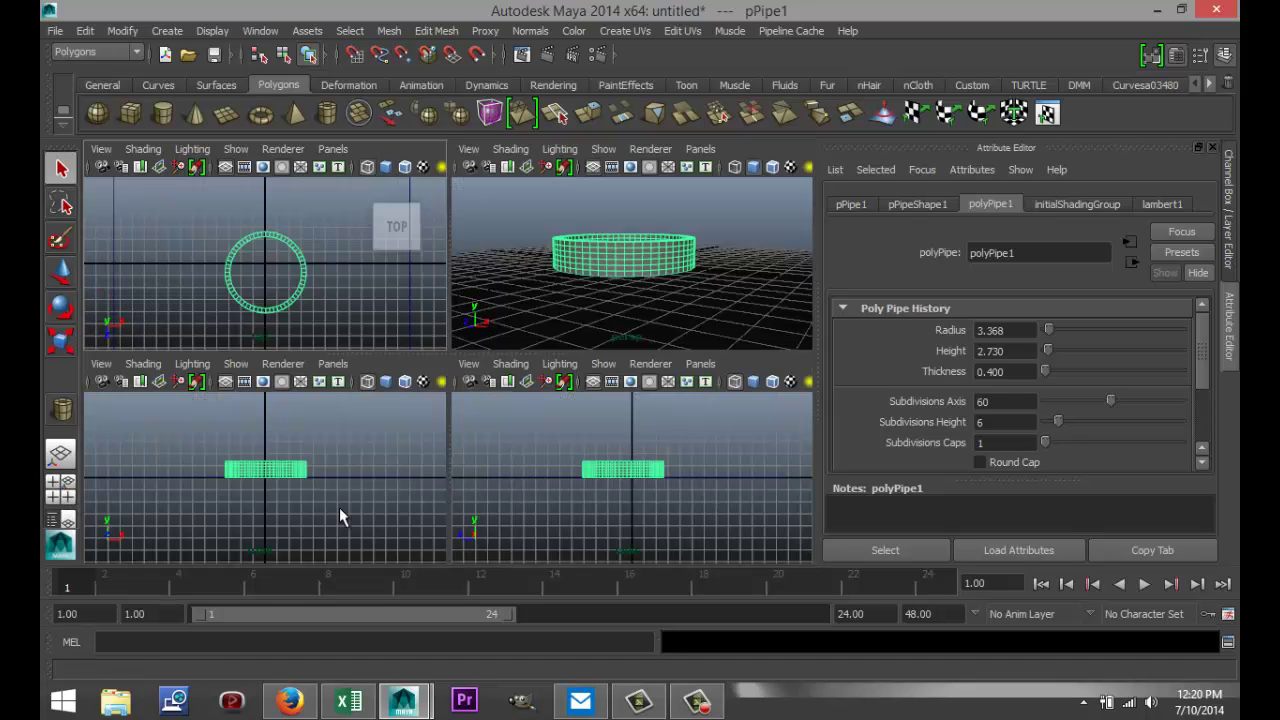
key("space")
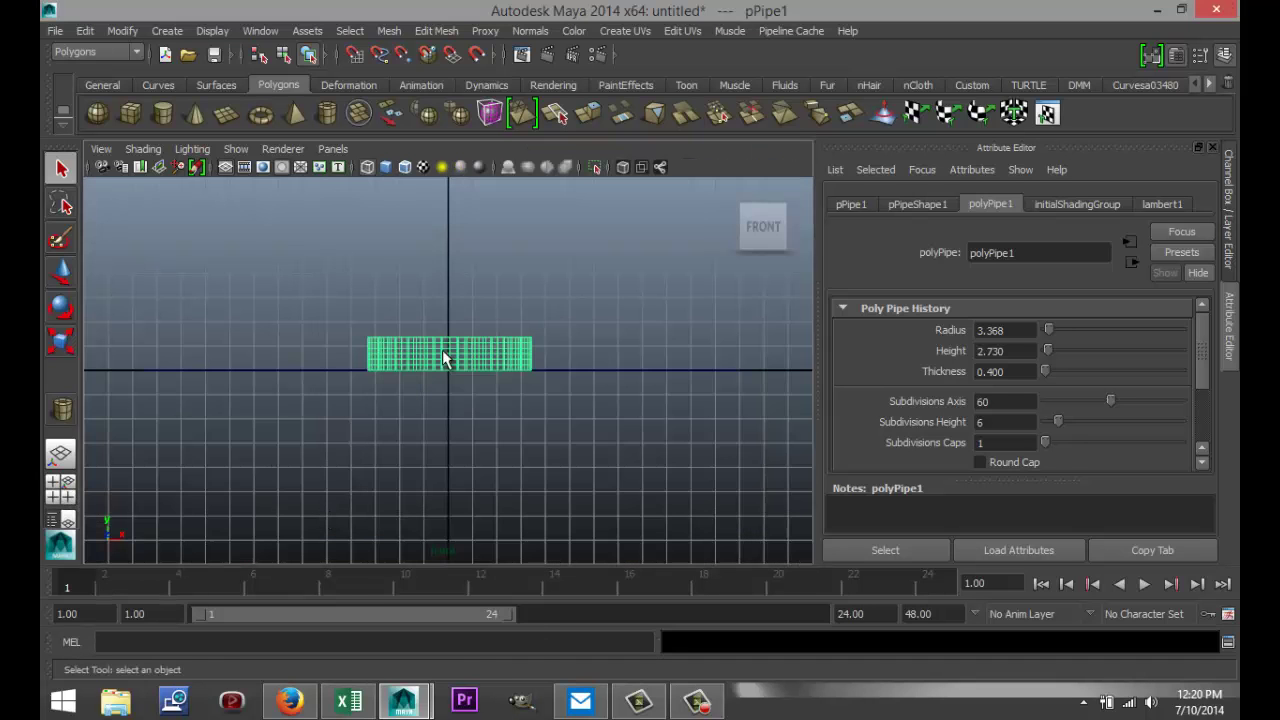
scroll(517, 443, "up", 5)
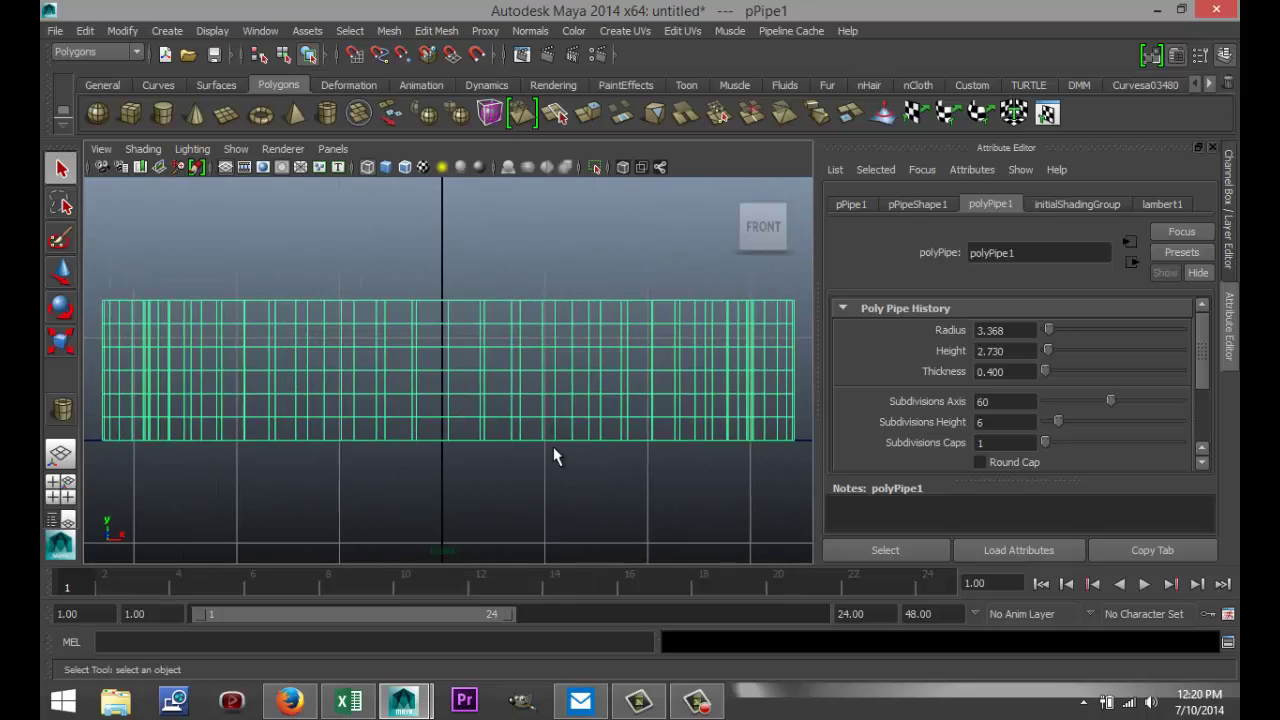
scroll(549, 453, "down", 3)
scroll(549, 453, "up", 1)
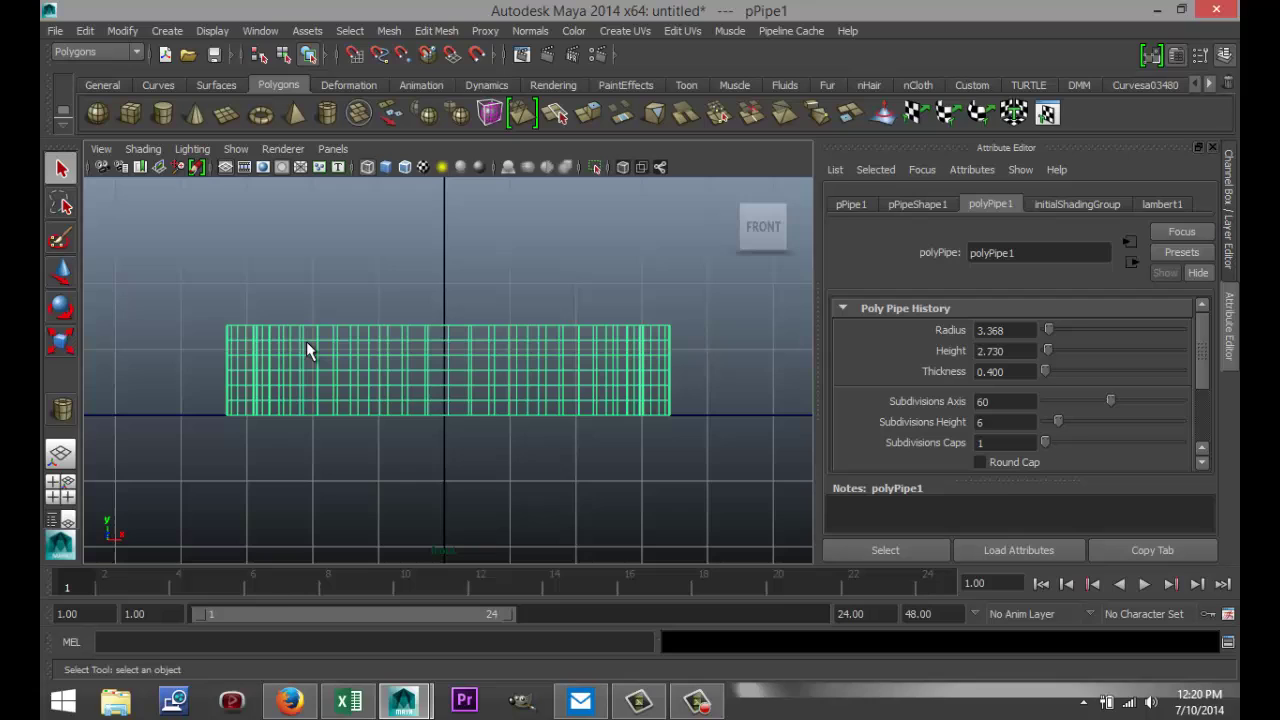
right_click_drag(310, 347, 250, 272)
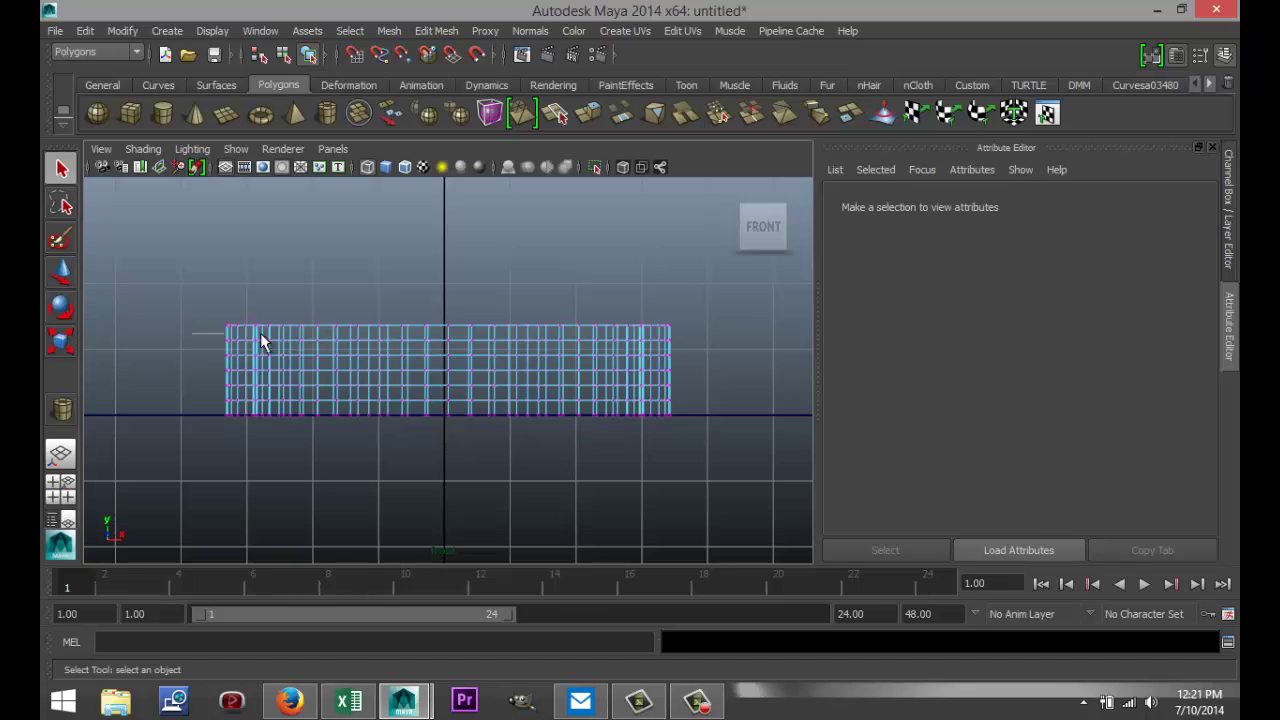
- Select the pipe's inner vertex rows and scale them slightly wider
left_click_drag(260, 342, 709, 417)
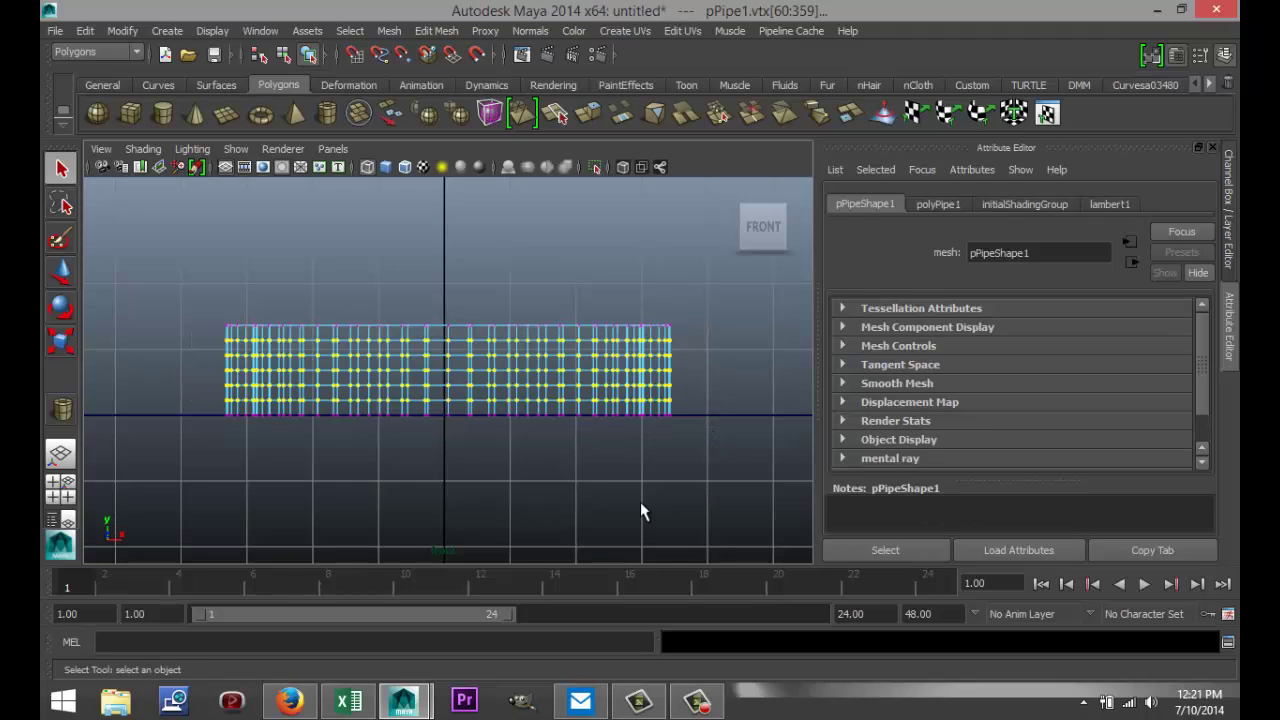
key("r")
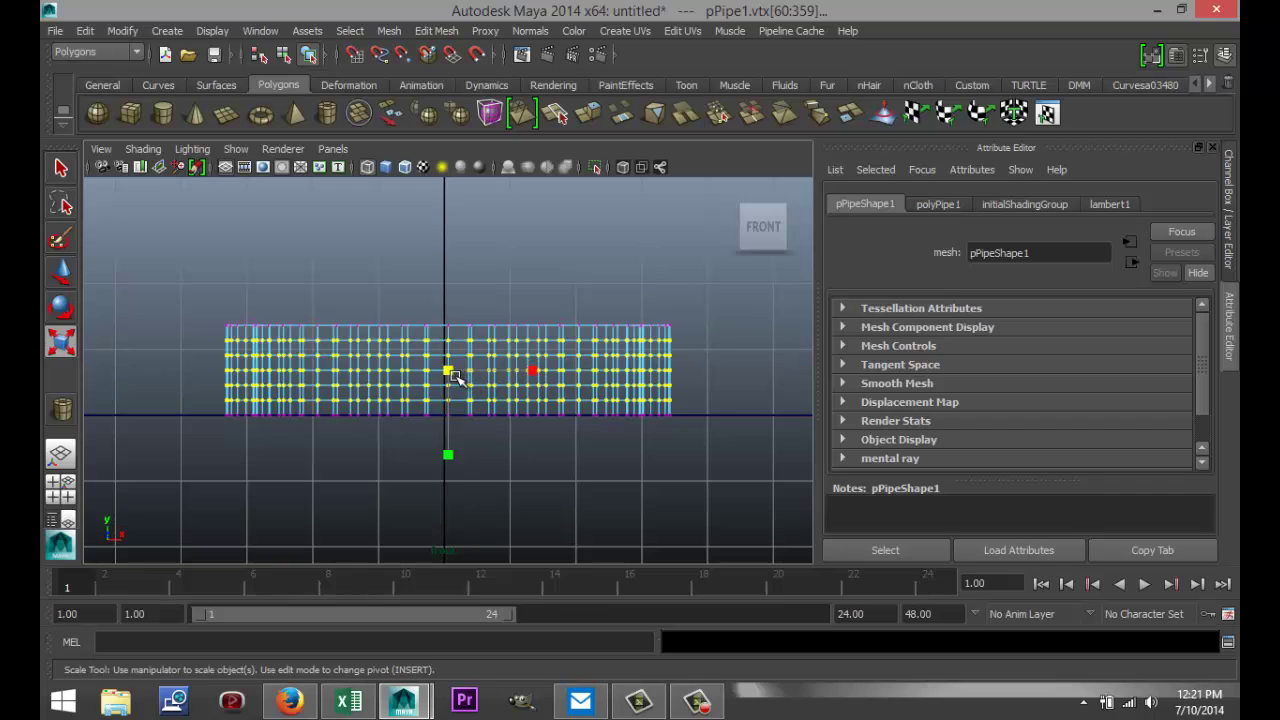
left_click_drag(448, 371, 458, 373)
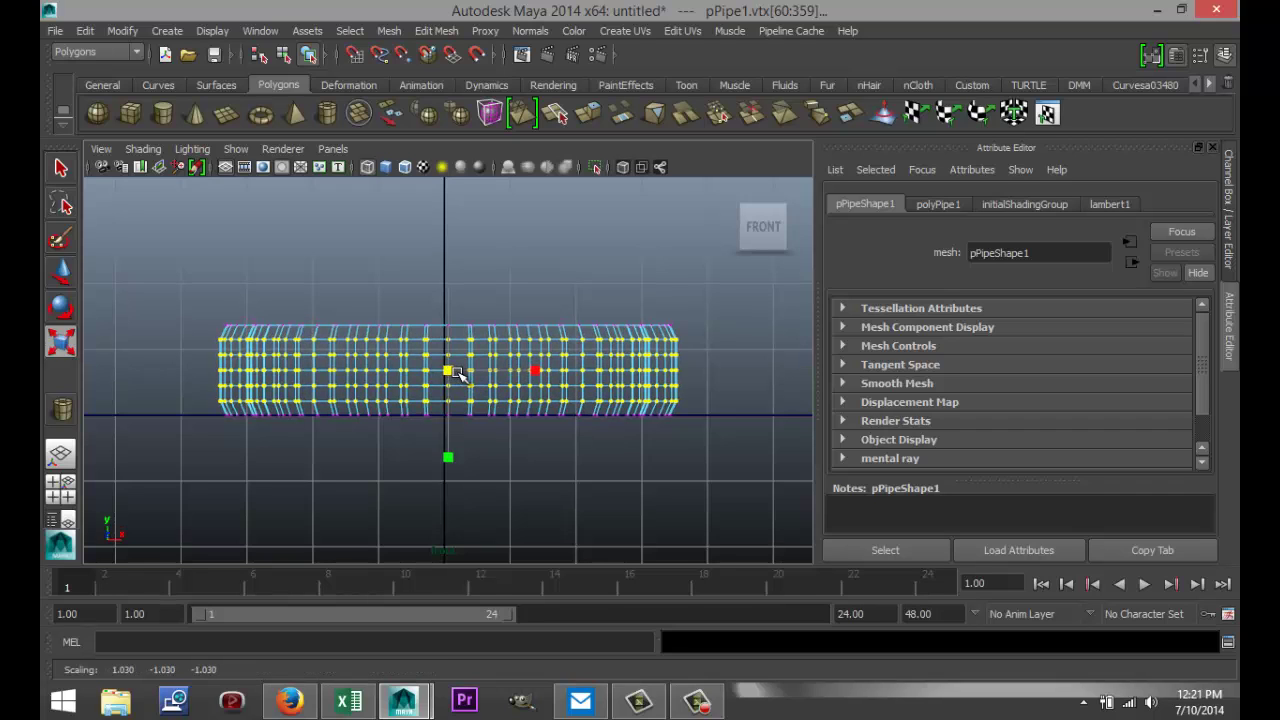
left_click(580, 486)
- Scale a narrower middle band of vertices outward into a gentle bulge, then deselect
left_click_drag(180, 345, 690, 395)
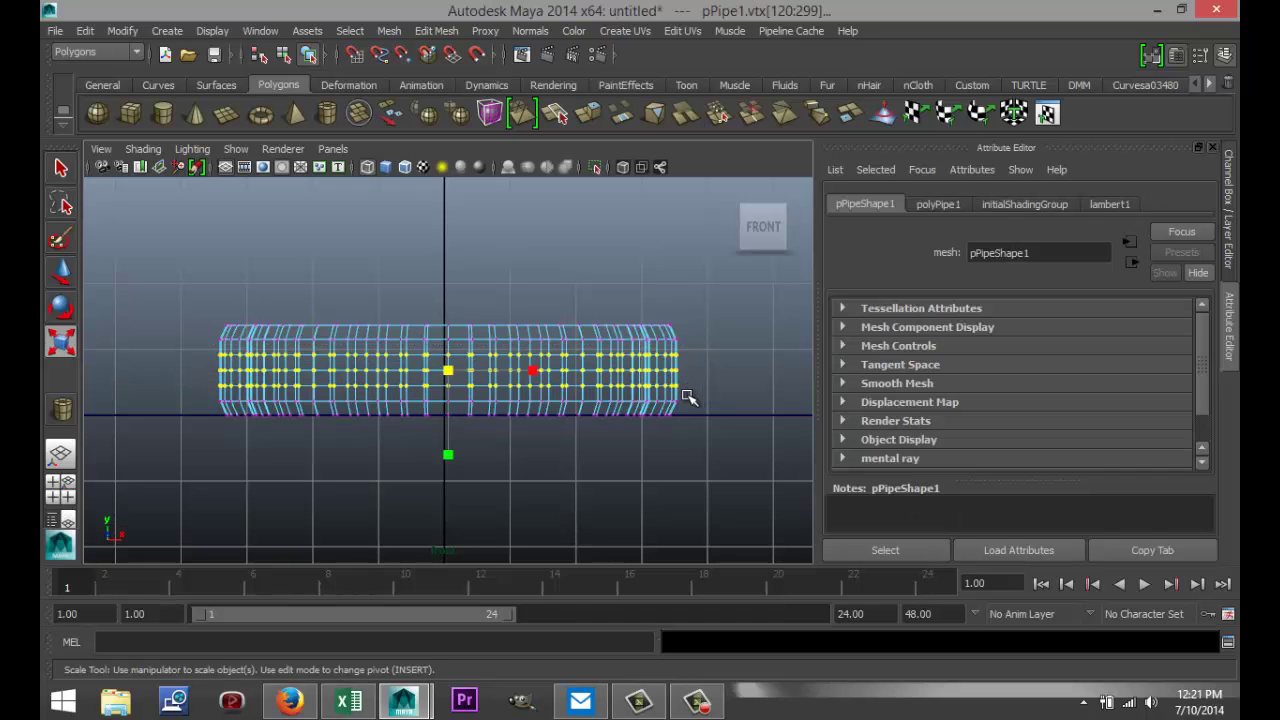
left_click_drag(449, 371, 449, 370)
left_click(303, 443)
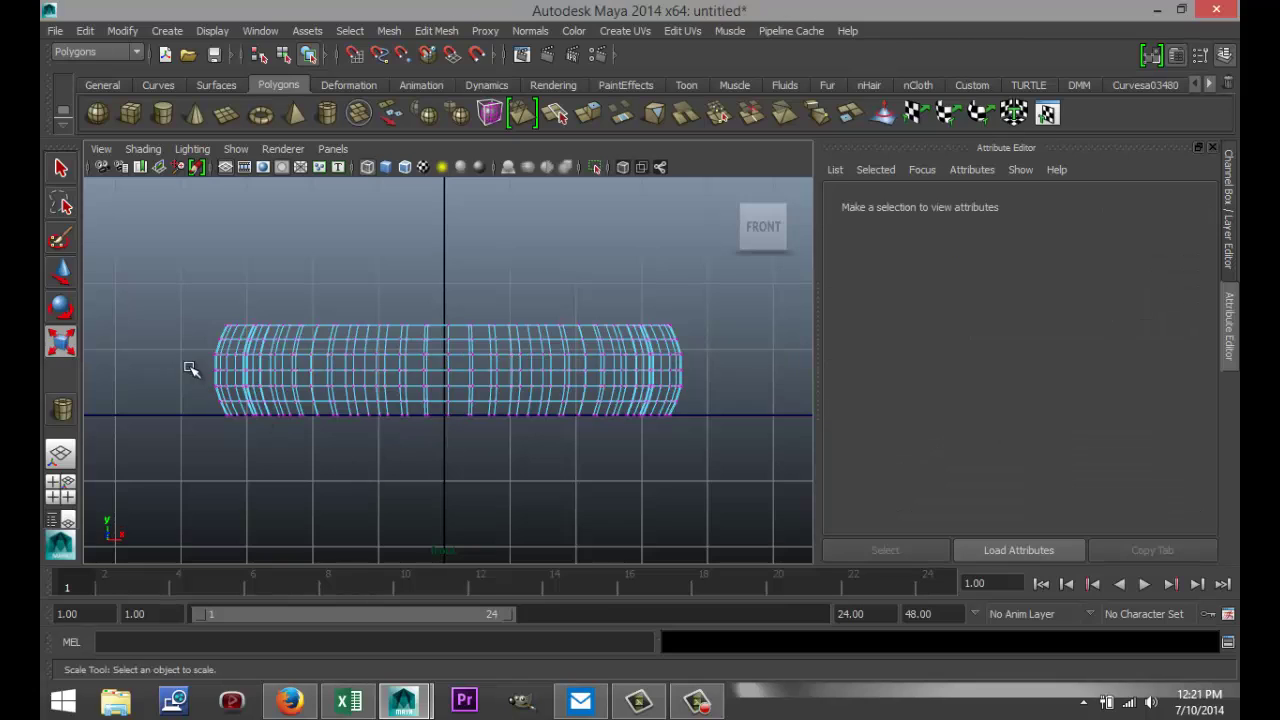
left_click_drag(192, 369, 695, 378)
left_click_drag(449, 371, 449, 370)
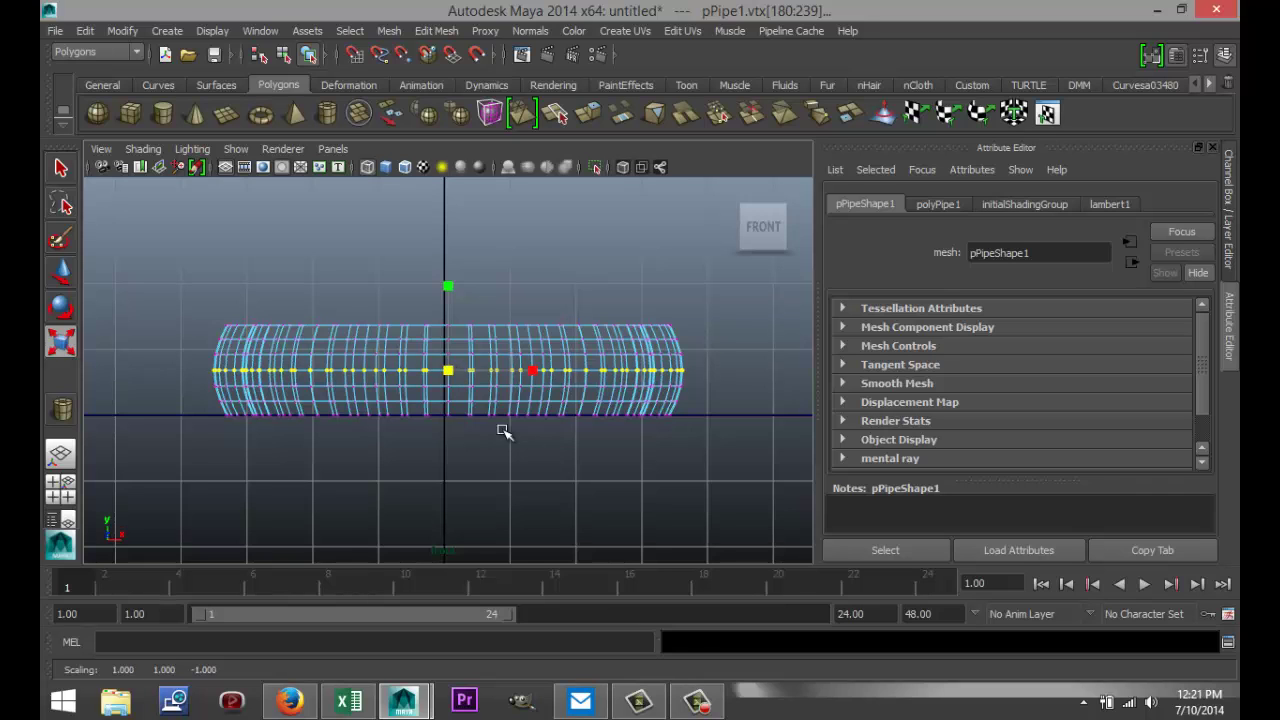
left_click(549, 486)
- Maximize the perspective view, shade and frame the ring, and look down into it
left_click(72, 505)
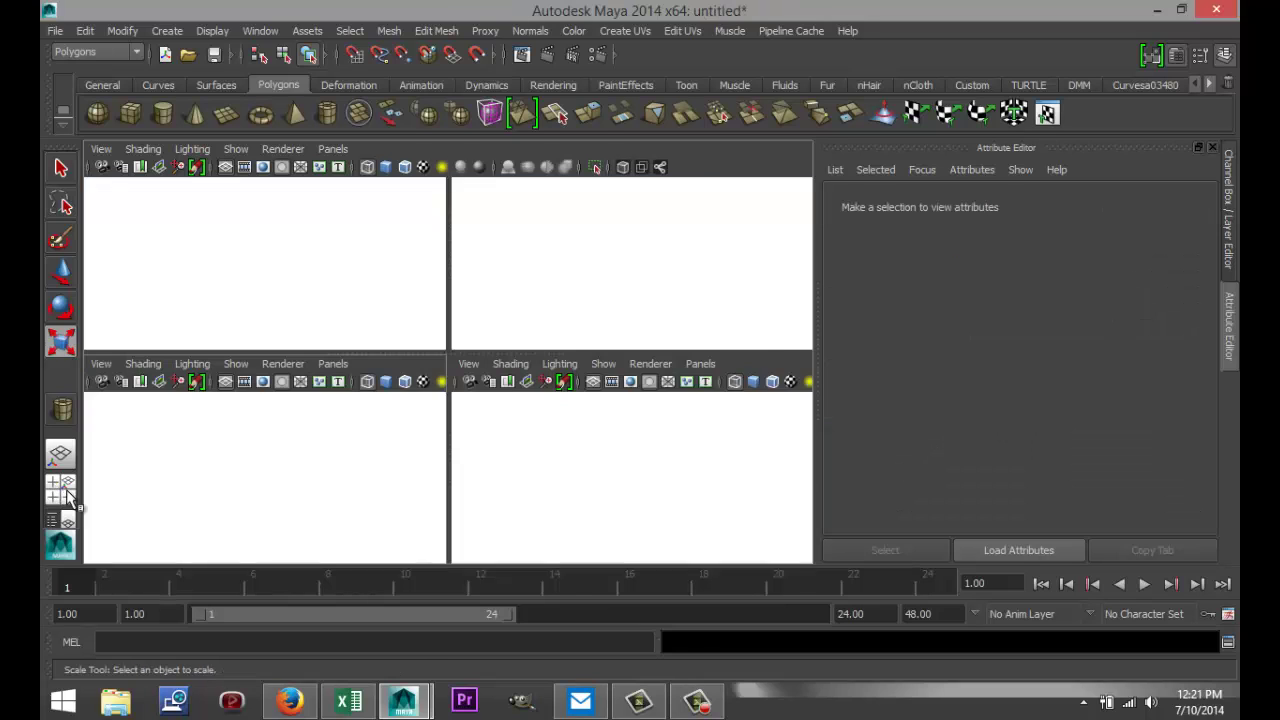
key("space")
key("5")
key("f")
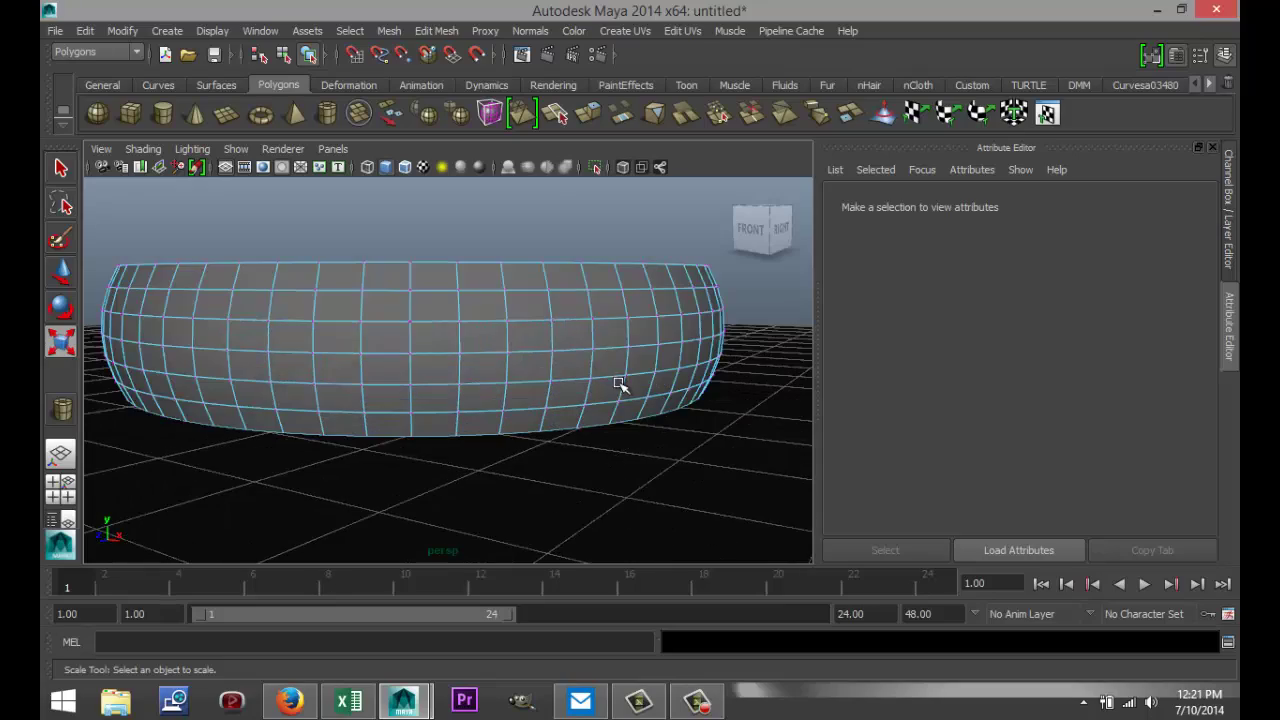
left_click_drag(621, 395, 663, 457, "alt")
scroll(620, 425, "up", 3)
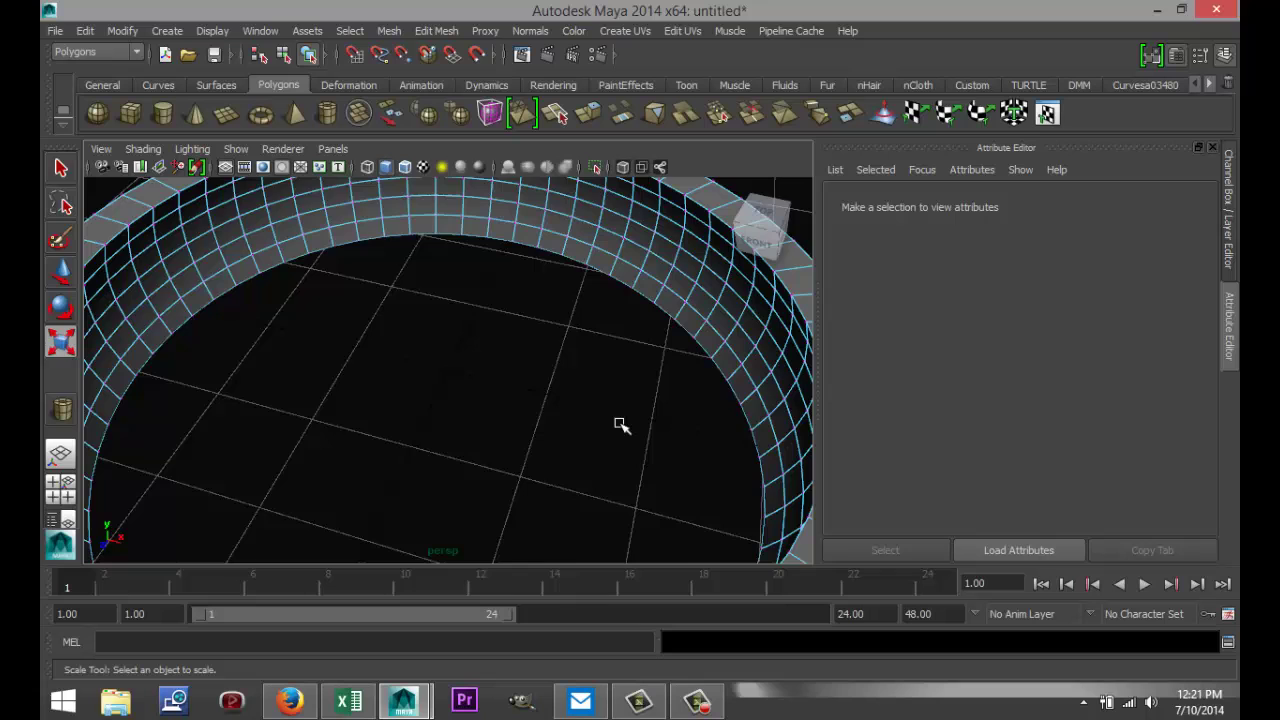
scroll(620, 427, "down", 5)
scroll(620, 427, "up", 2)
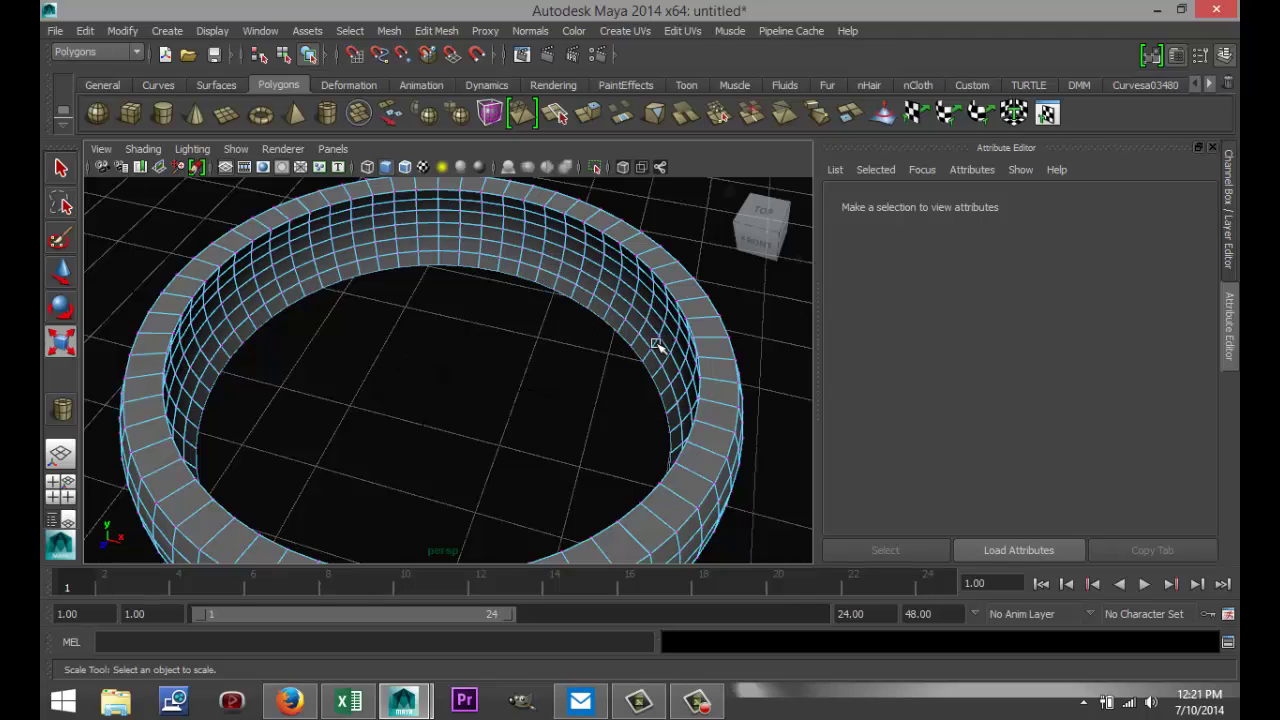
- In edge mode, select the full edge loops around the ring's inner and other rims
right_click_drag(684, 272, 685, 236)
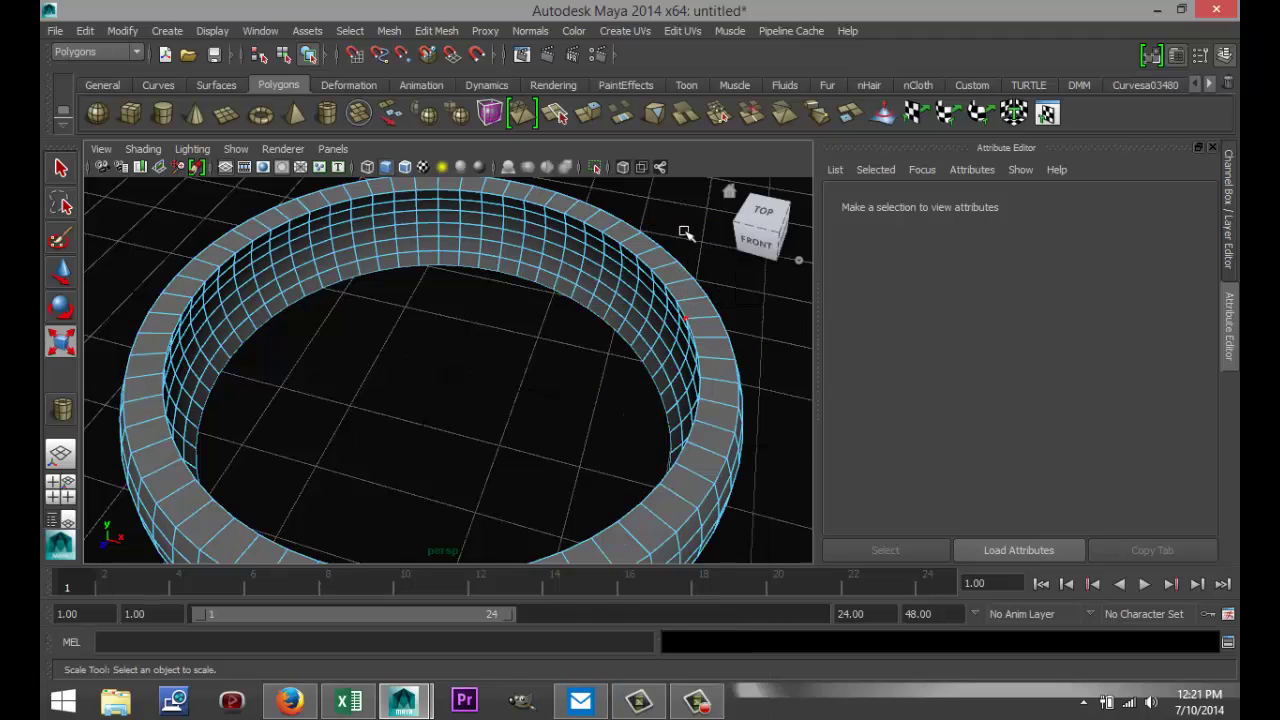
left_click(692, 433)
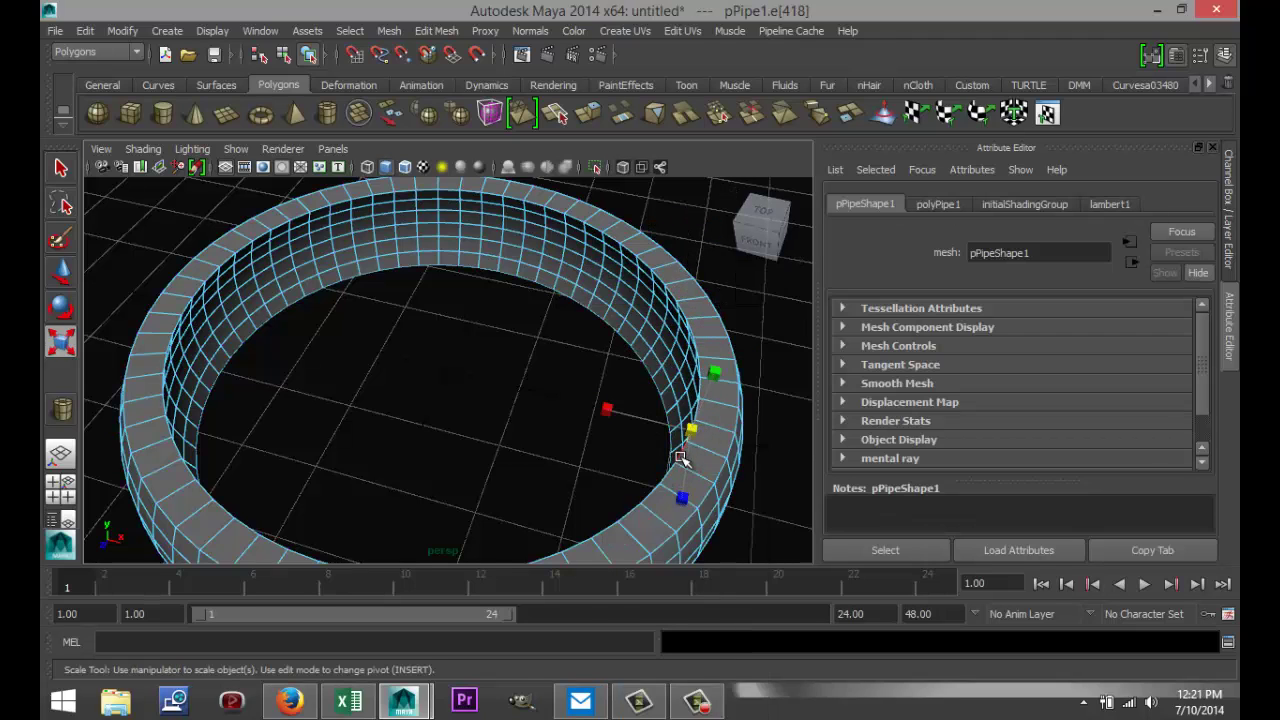
double_click(680, 456)
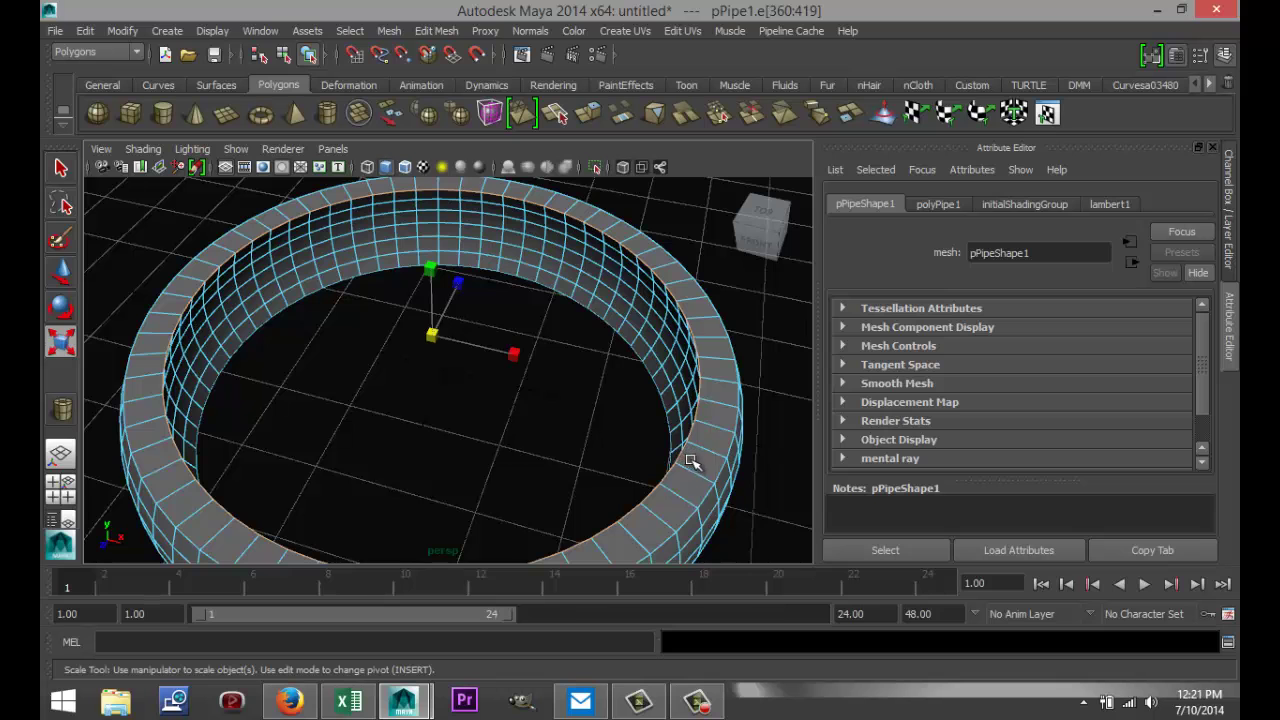
left_click_drag(743, 500, 797, 410, "alt")
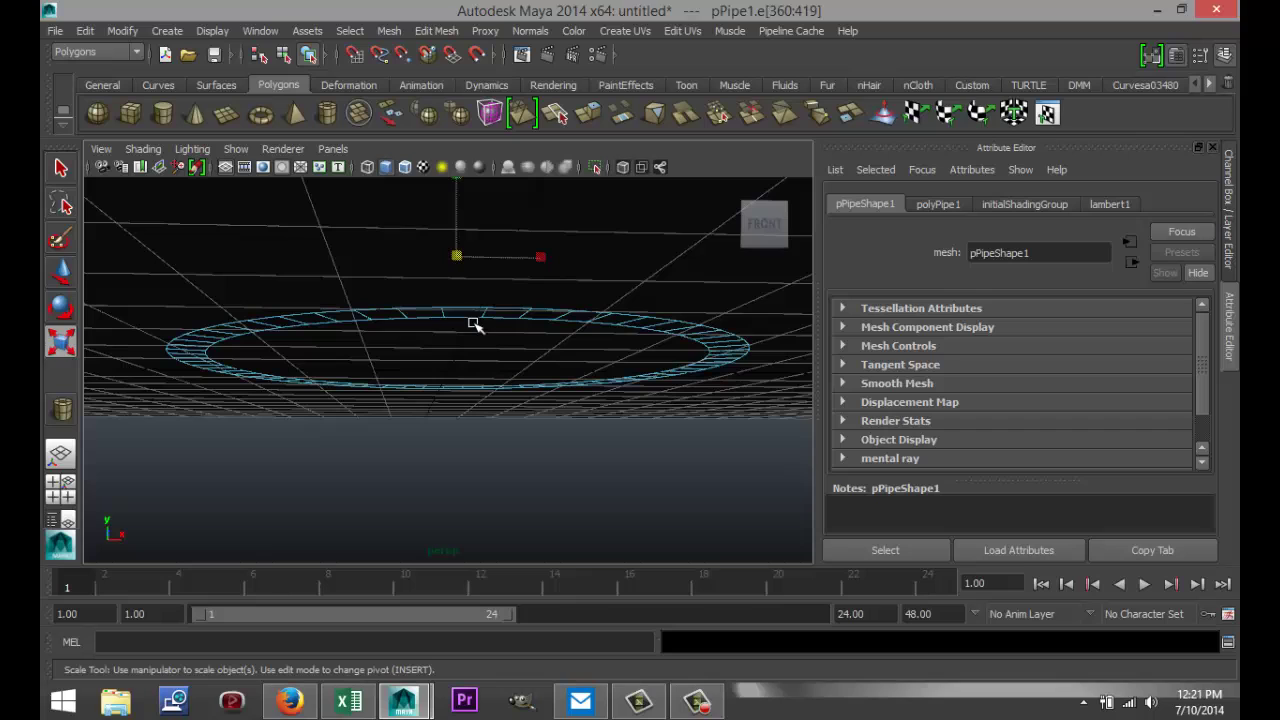
left_click(437, 321)
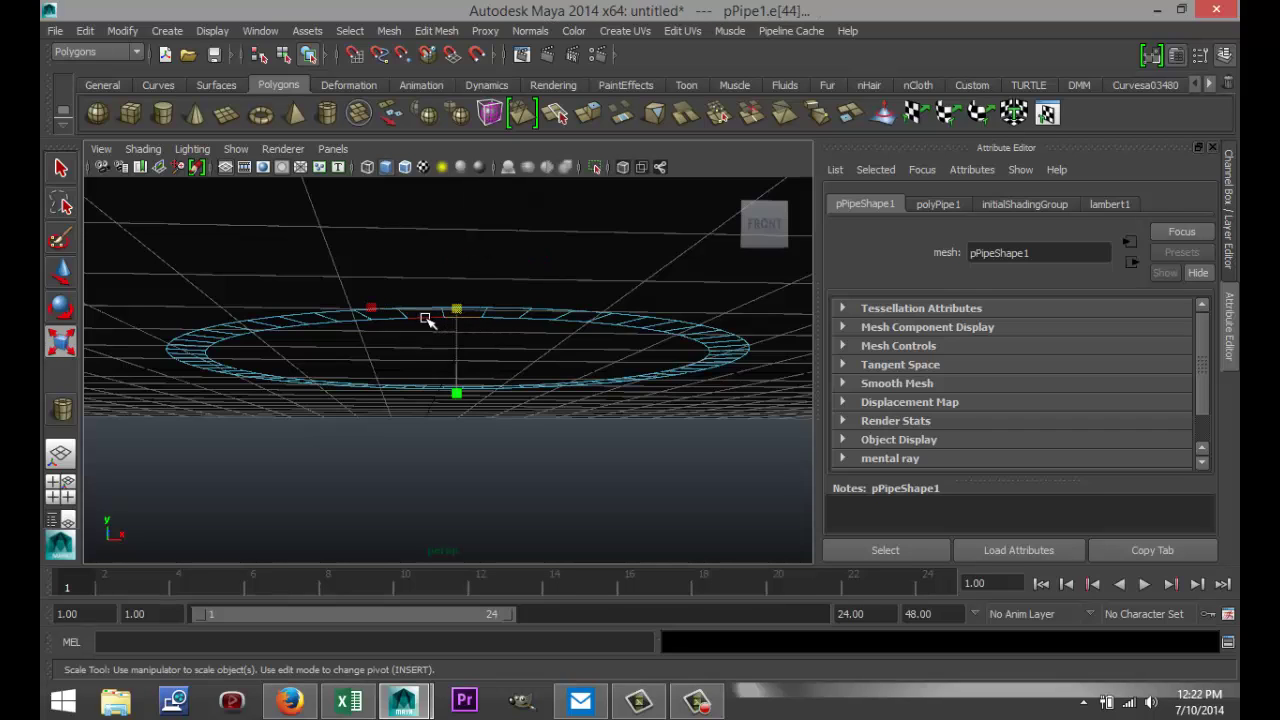
double_click(427, 320)
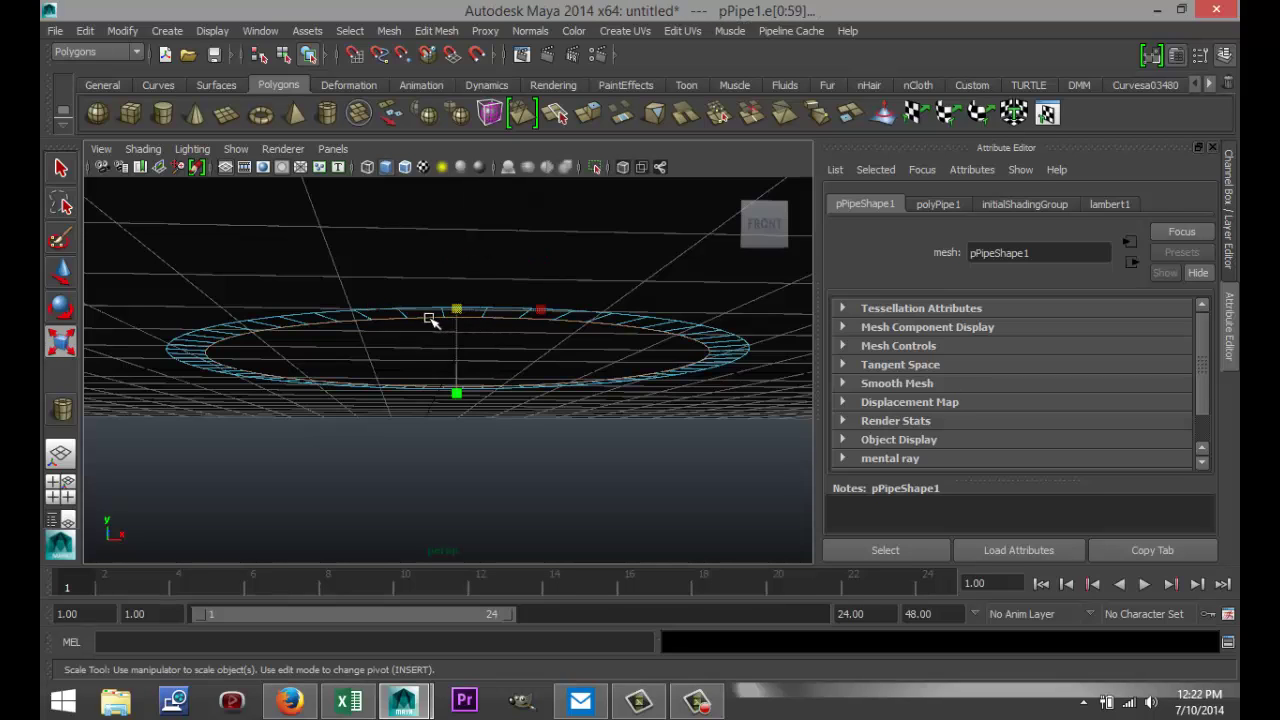
- Apply Edit Mesh > Bevel to the selected rim edge loops
left_click(437, 31)
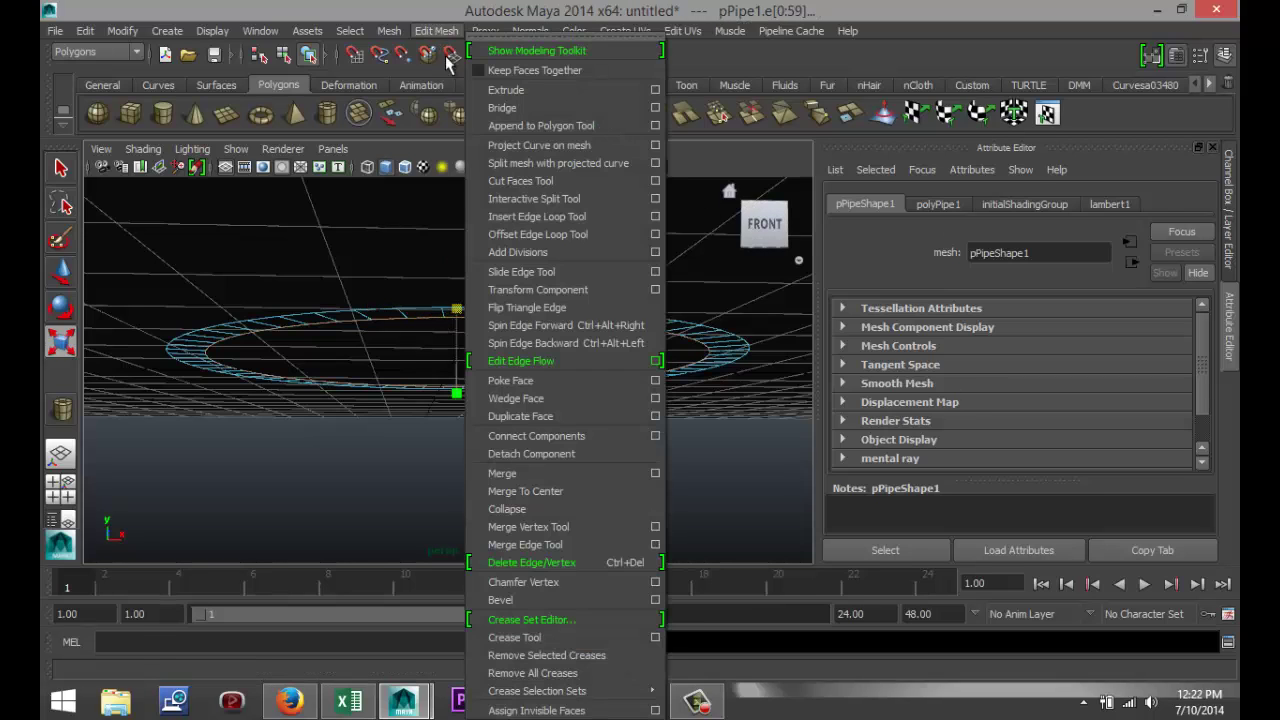
left_click(514, 600)
left_click_drag(523, 386, 534, 449, "alt")
scroll(575, 425, "up", 3)
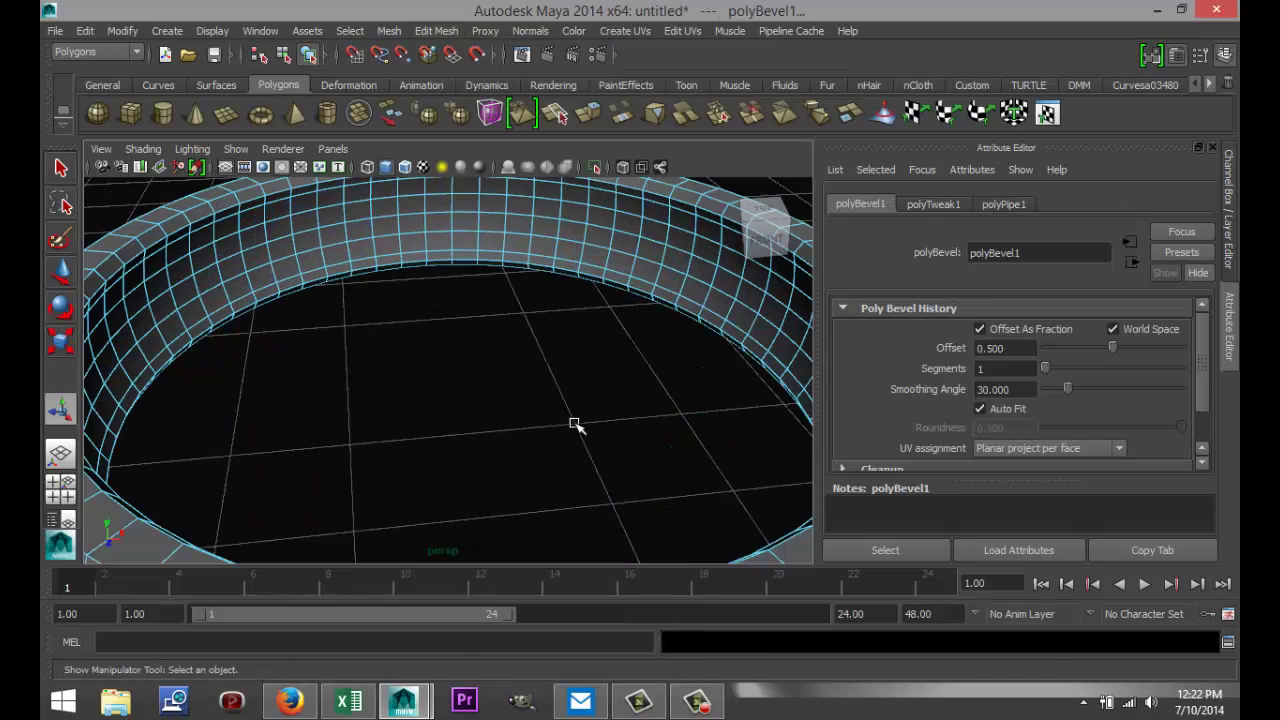
left_click_drag(577, 362, 534, 343, "alt")
middle_click_drag(534, 343, 400, 440, "alt")
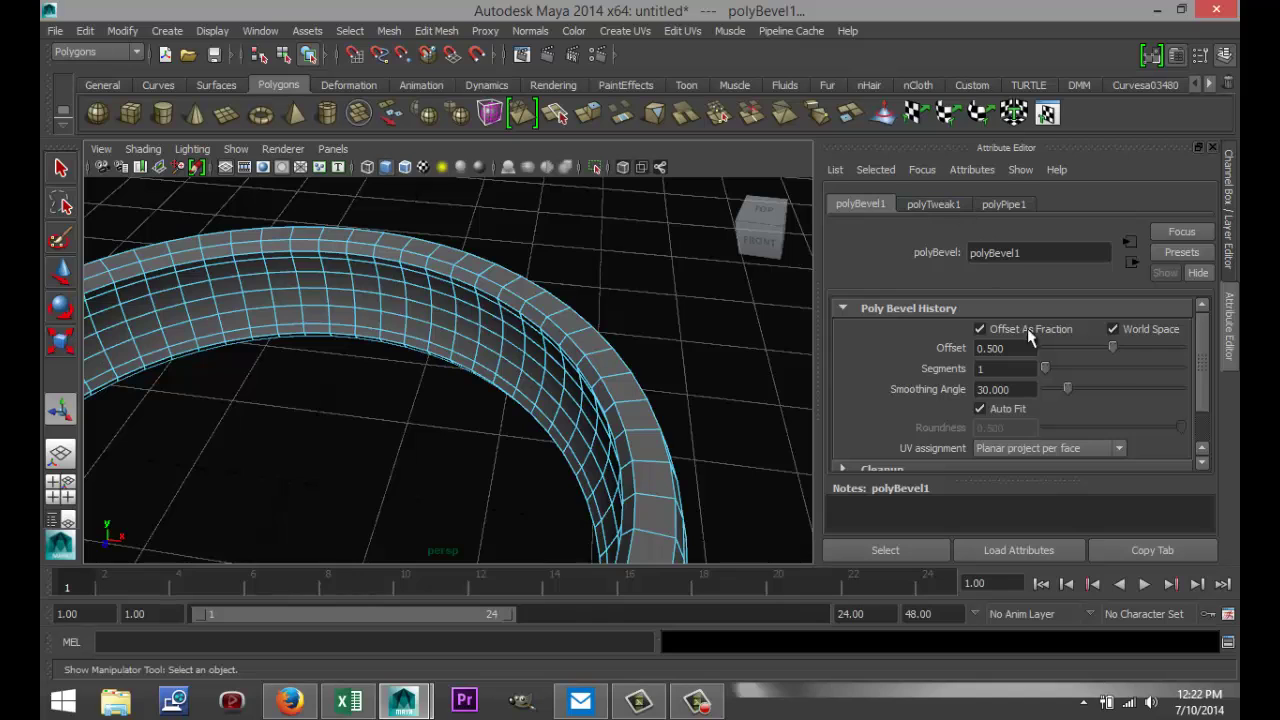
- Set the bevel Offset to 0.634 and Segments to 4, then pick another rim edge
mouse_move(1113, 350)
left_mouse_down()
mouse_move(1092, 346)
mouse_move(1136, 351)
mouse_move(1127, 362)
left_mouse_up()
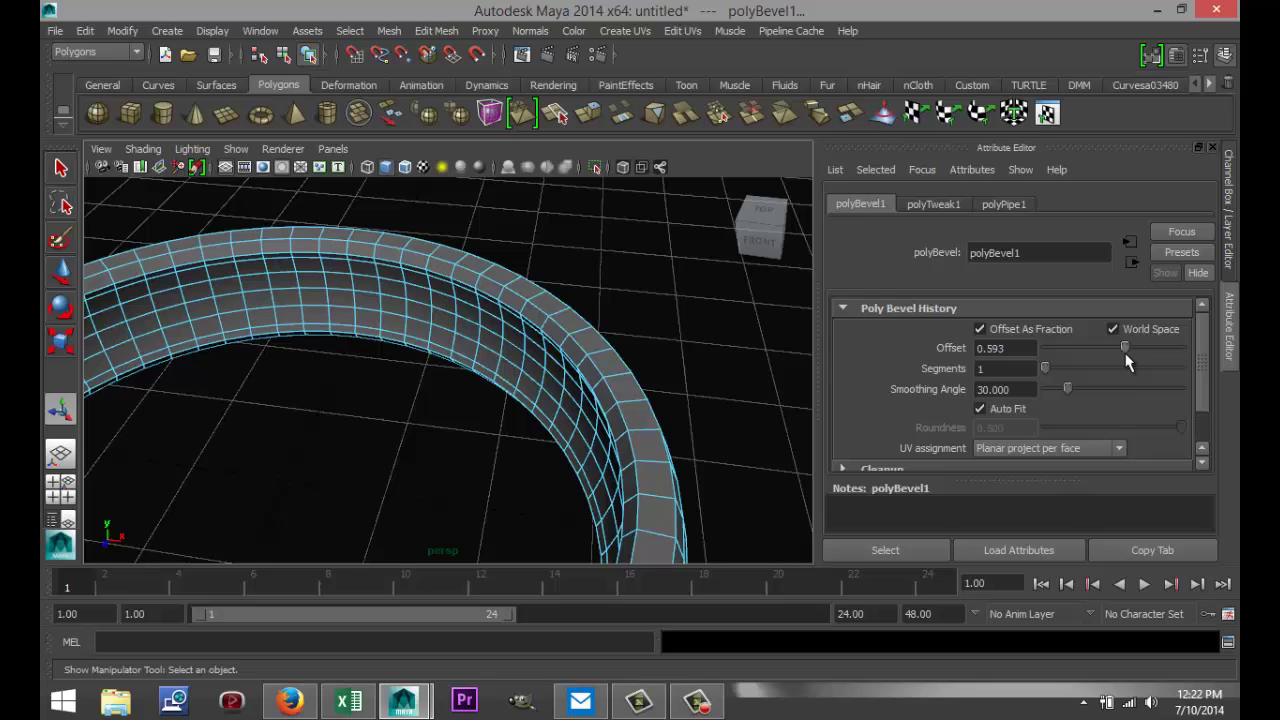
left_click_drag(1047, 367, 1133, 355)
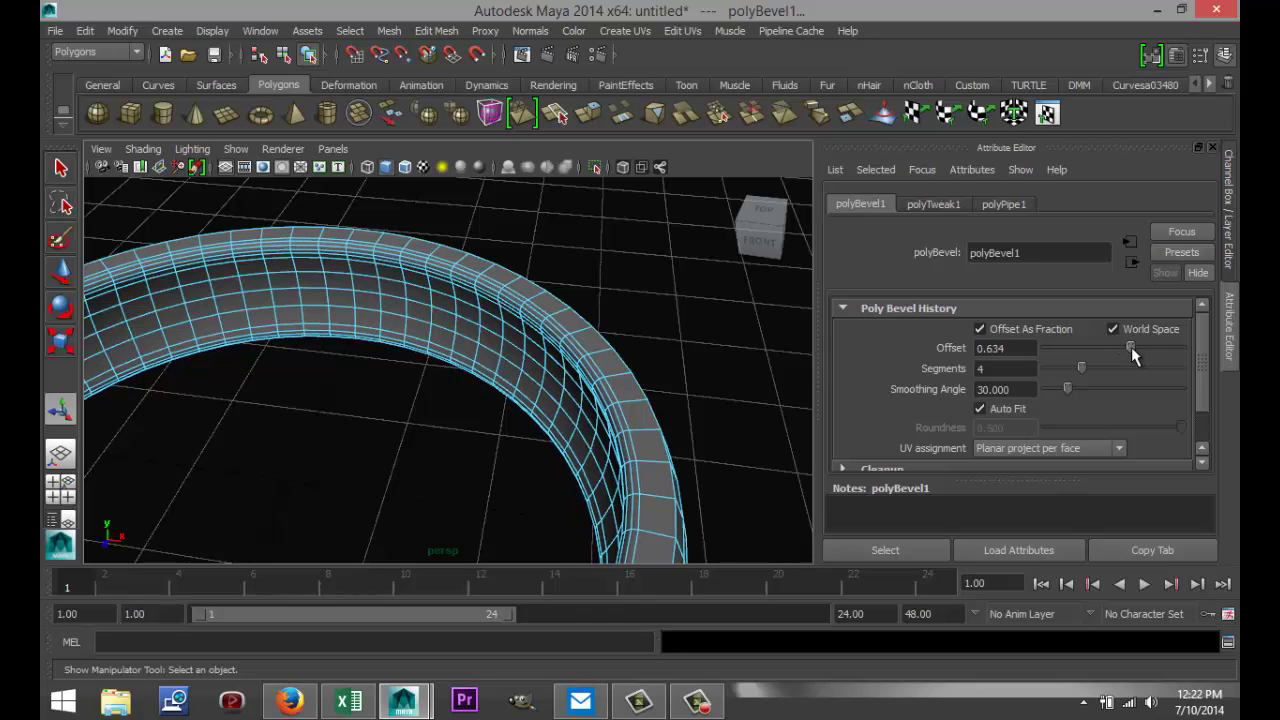
left_click_drag(677, 357, 711, 455, "alt")
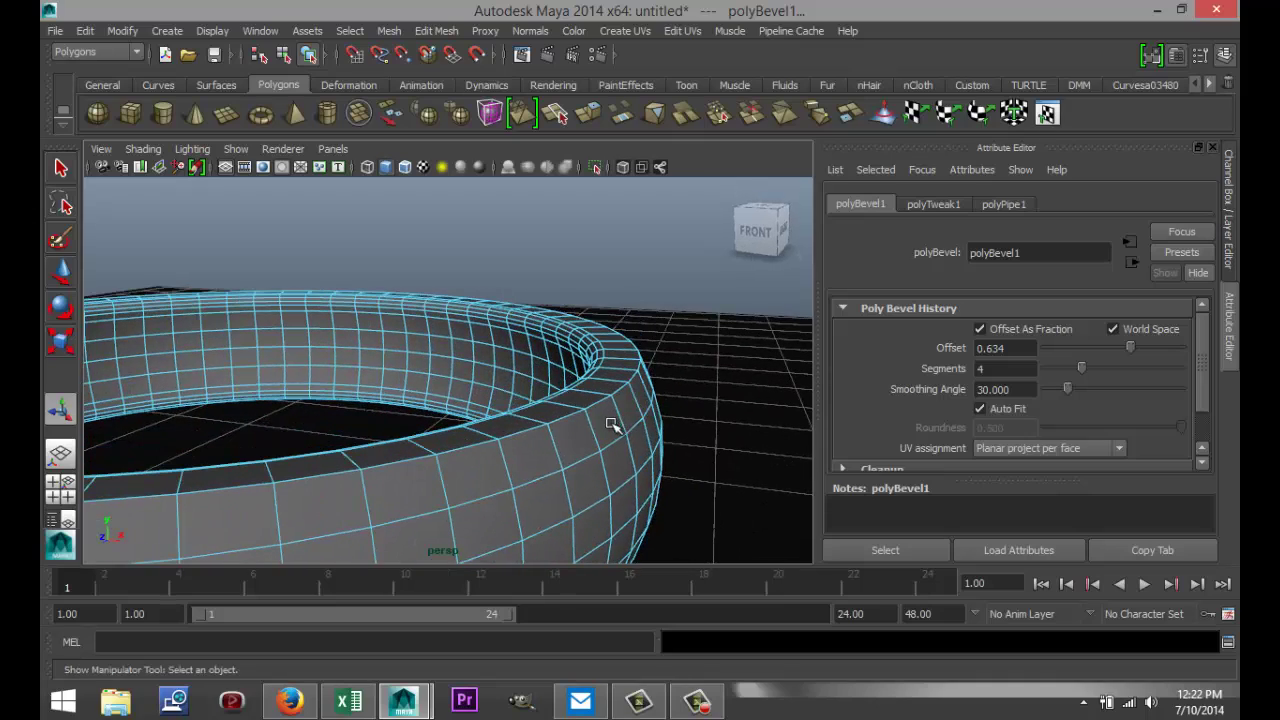
scroll(706, 431, "down", 3)
scroll(706, 430, "up", 3)
left_click_drag(706, 429, 607, 441, "alt")
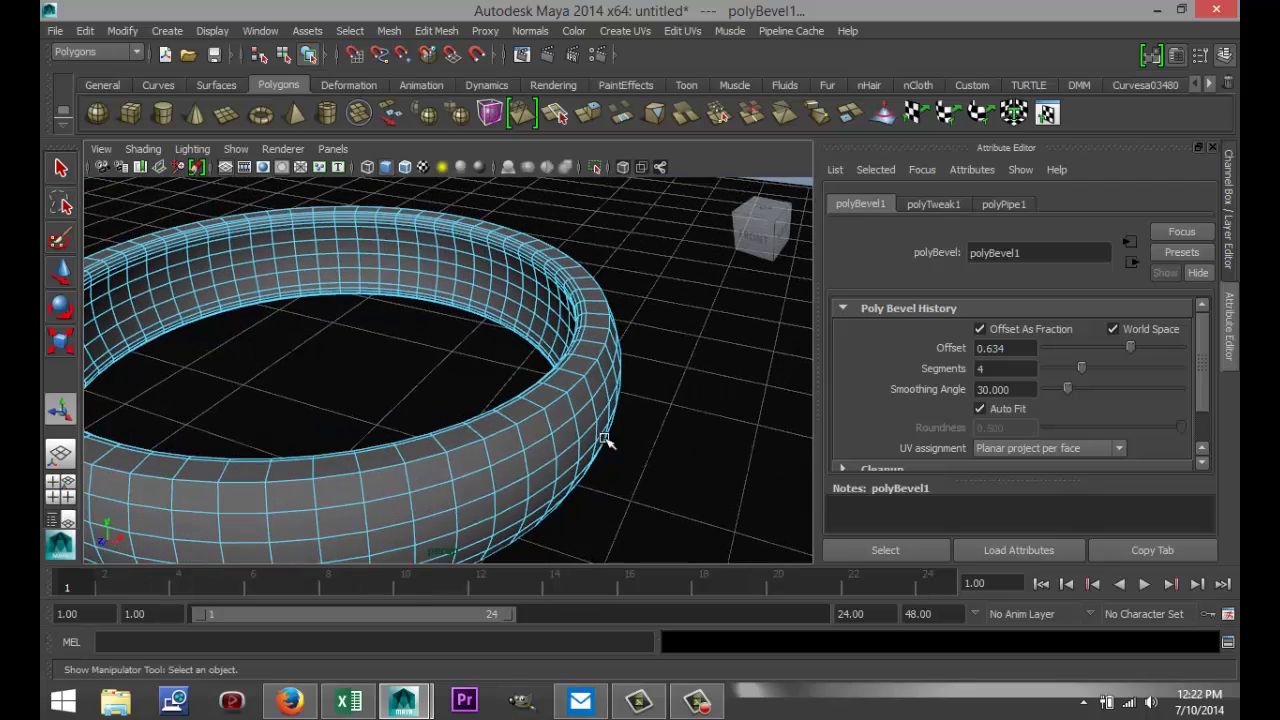
left_click(500, 432)
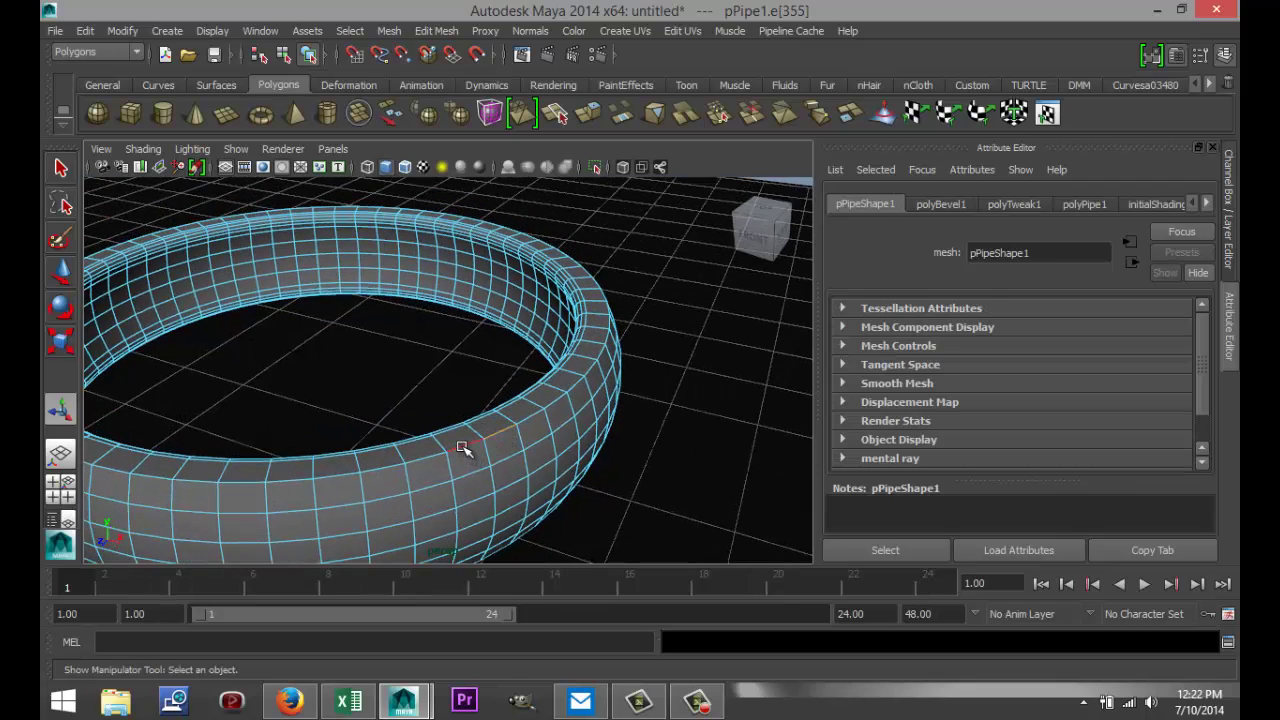
- Select the ground plane and move it further down below the ring
double_click(463, 447)
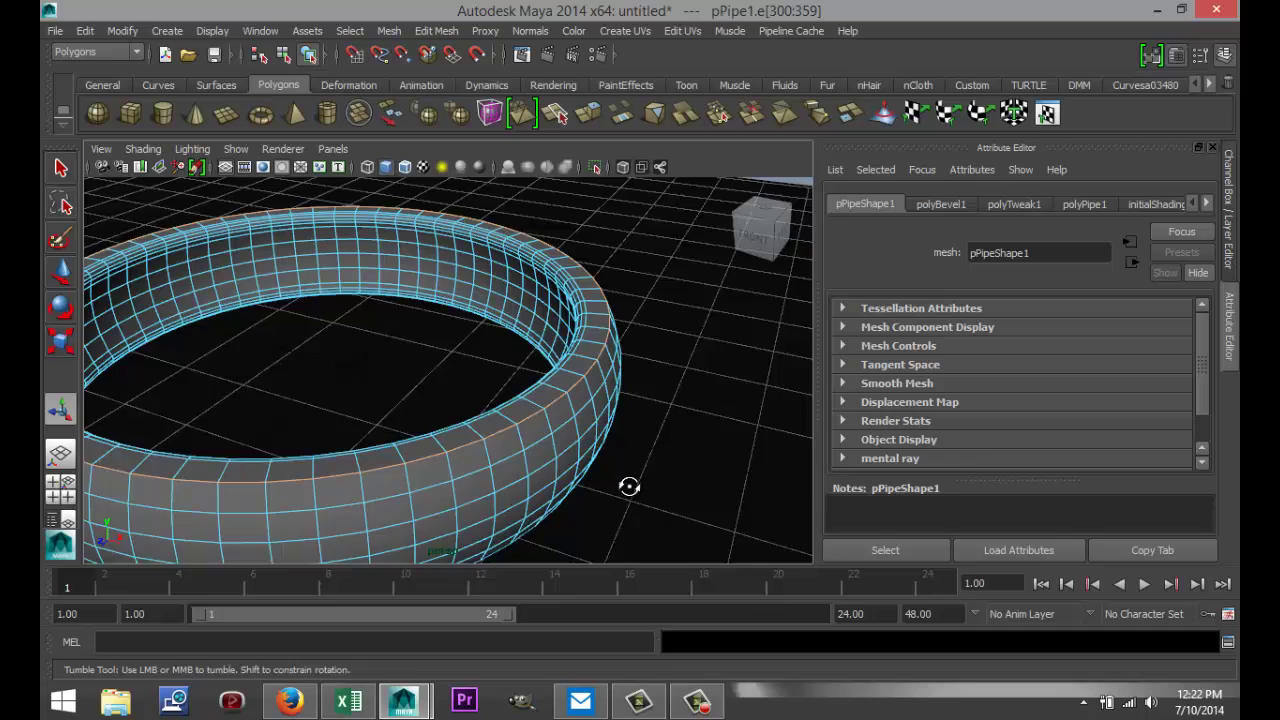
mouse_move(629, 486)
left_mouse_down("alt")
mouse_move(637, 446)
mouse_move(634, 463)
left_mouse_up("alt")
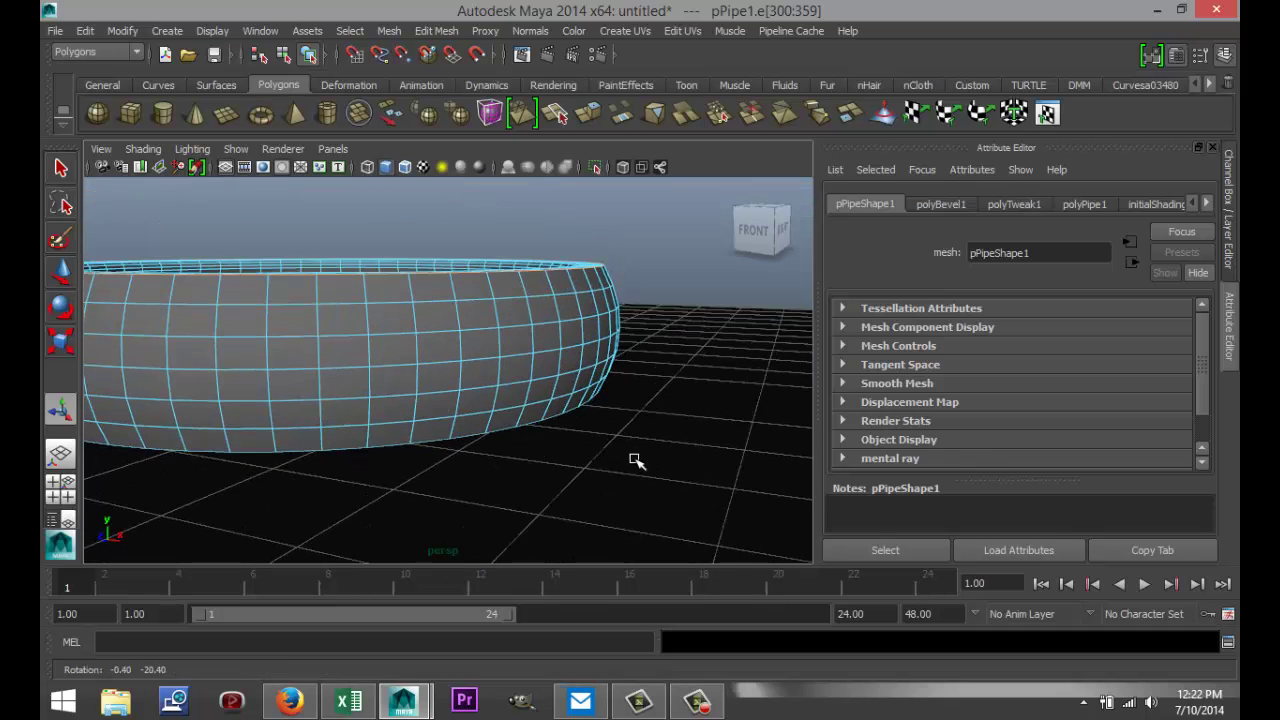
left_click(700, 455)
scroll(698, 455, "down", 4)
key("w")
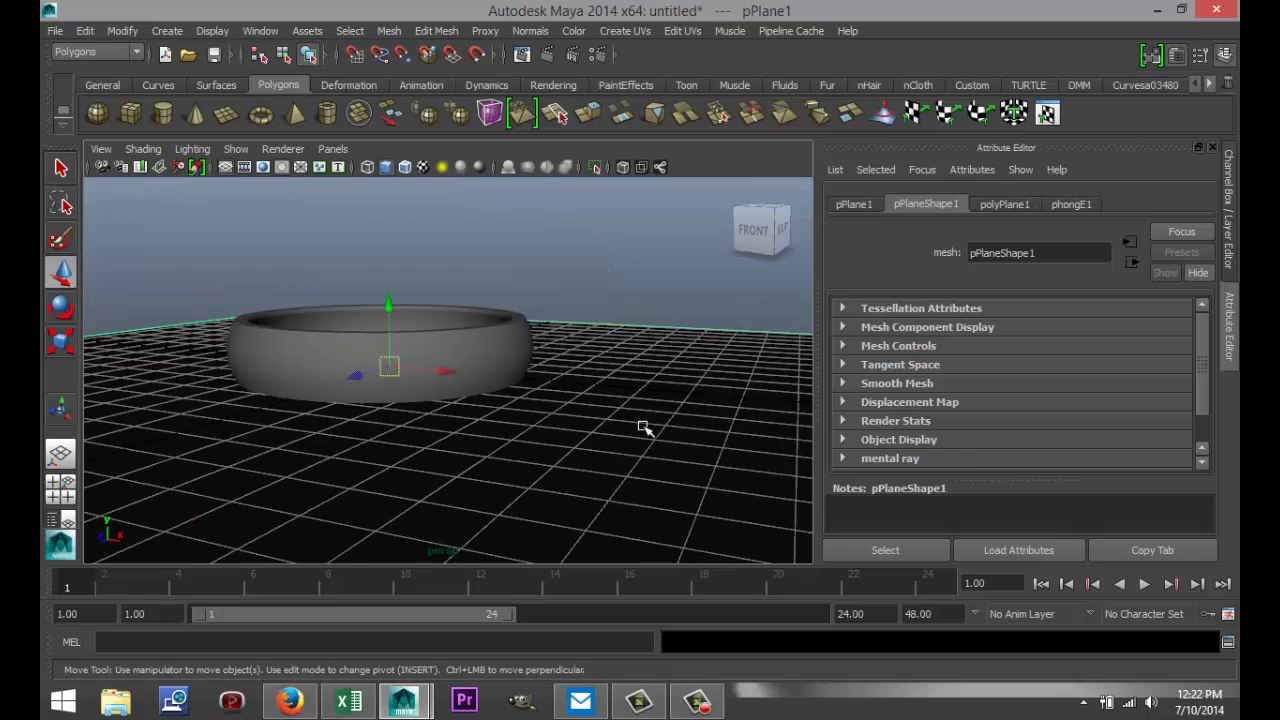
left_click_drag(389, 305, 563, 471)
left_click_drag(591, 343, 610, 386, "alt")
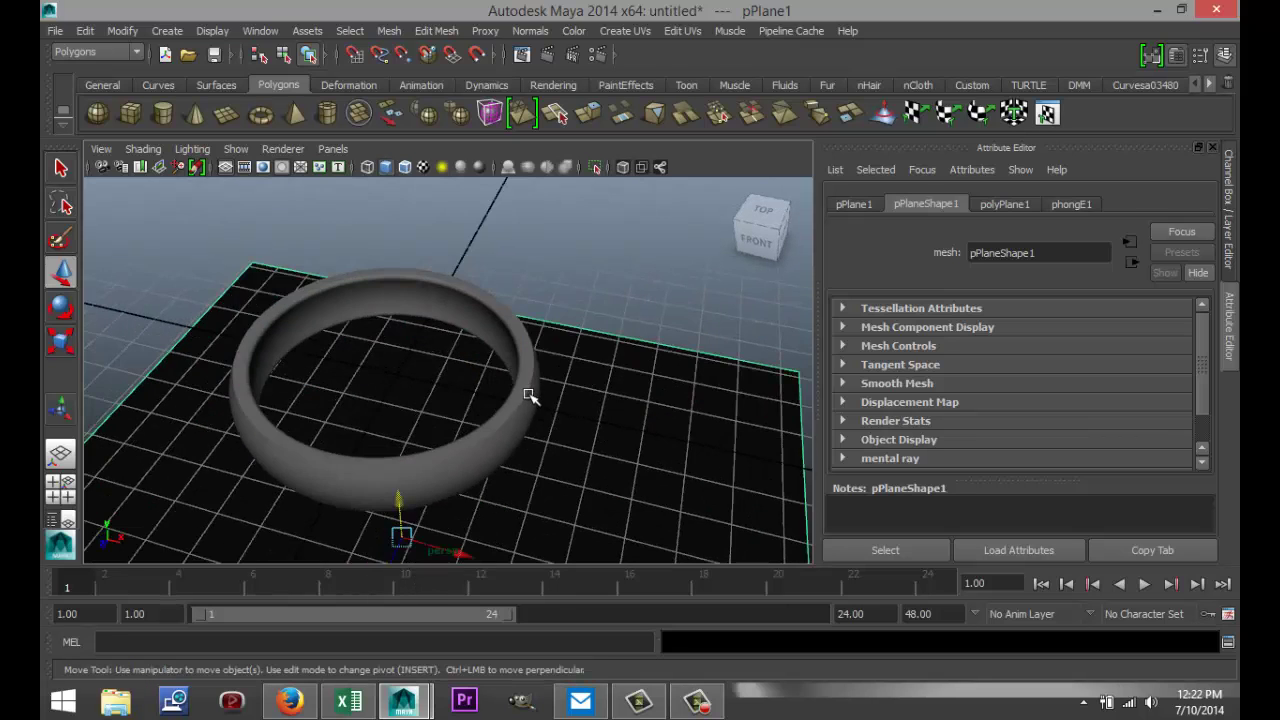
scroll(537, 391, "up", 3)
scroll(640, 369, "down", 1)
- Reselect the ring and add a bottom-rim edge in edge mode for bevelling
left_click(700, 388)
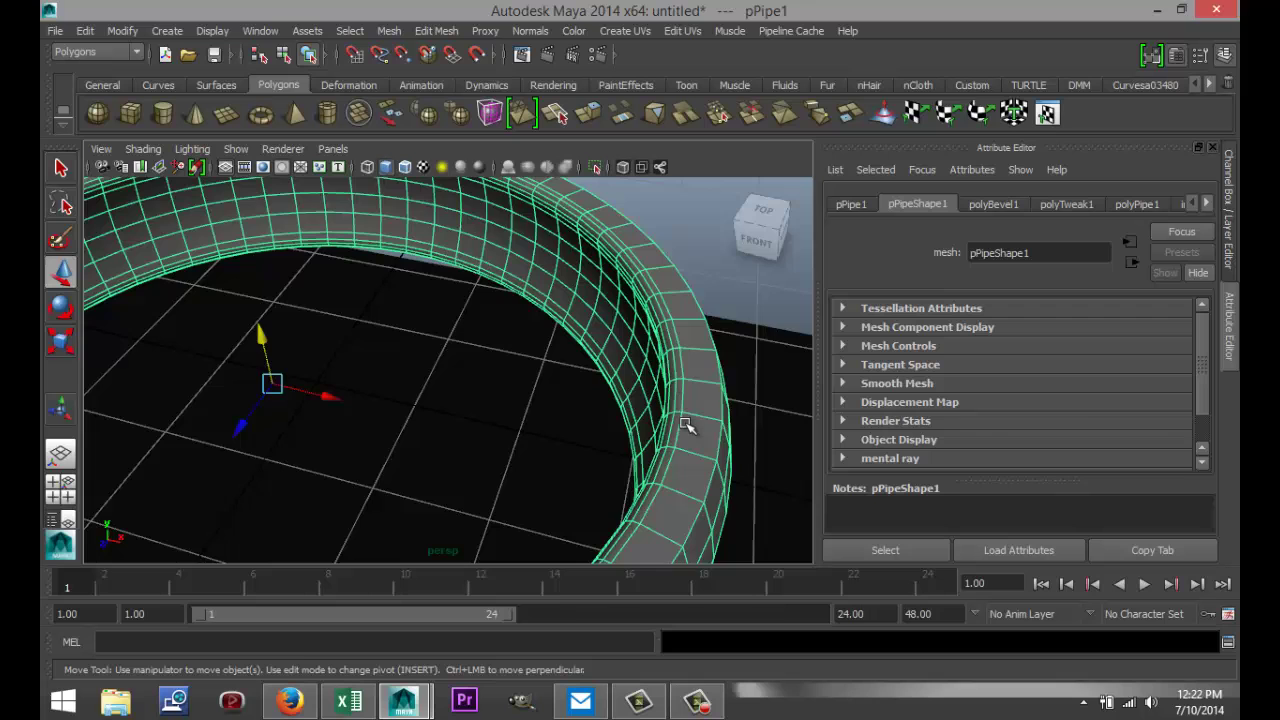
left_click_drag(766, 460, 711, 446, "alt")
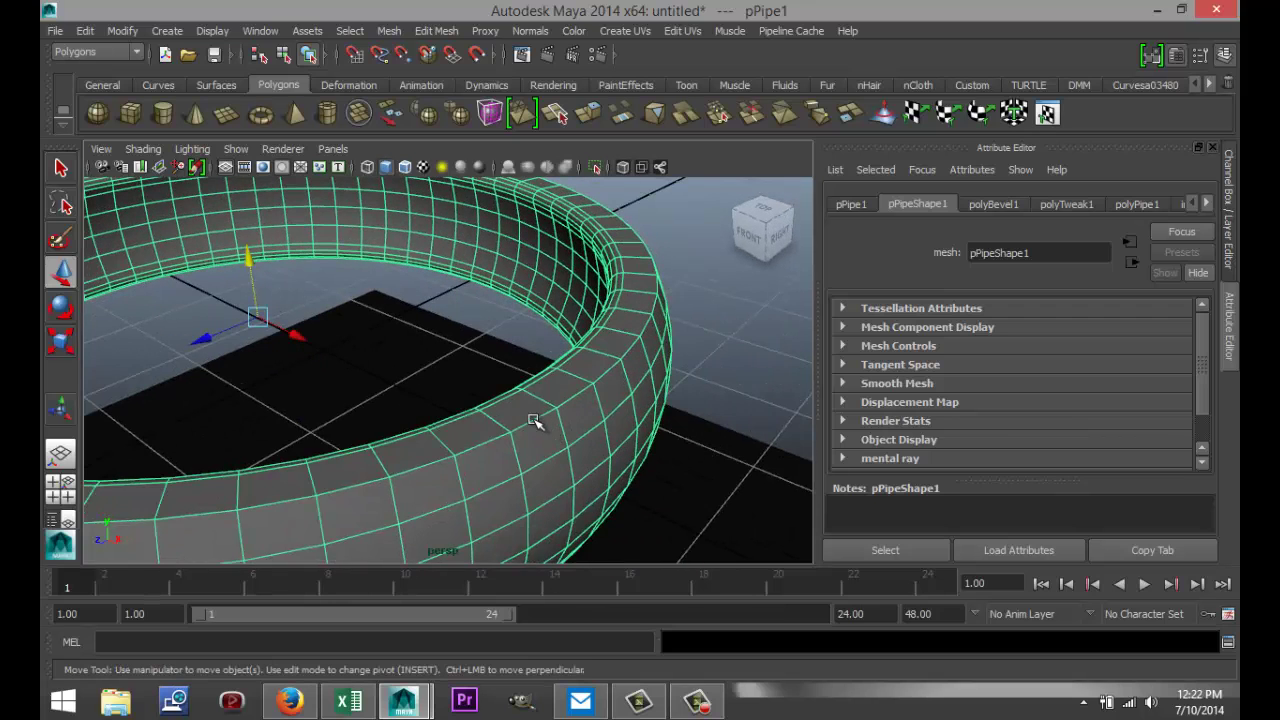
right_click_drag(535, 420, 533, 228)
left_click_drag(659, 474, 654, 443, "alt")
left_click(490, 416, "shift")
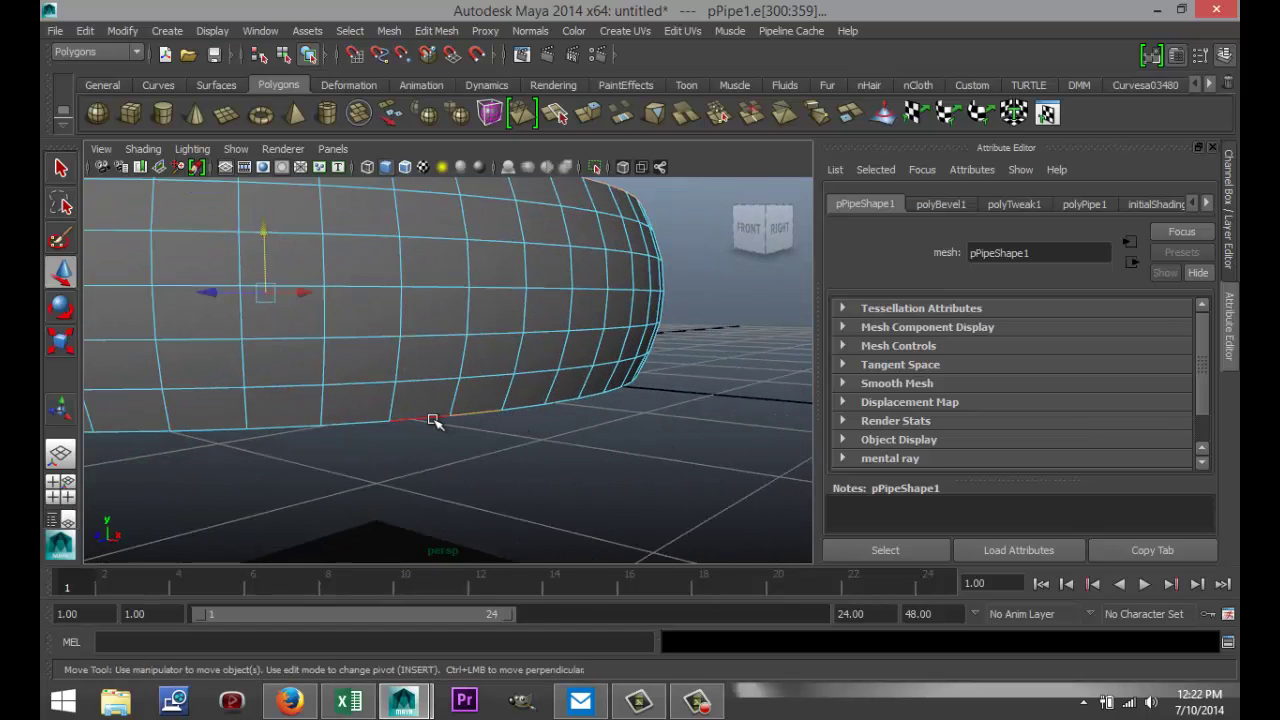
left_click_drag(643, 420, 600, 330, "alt")
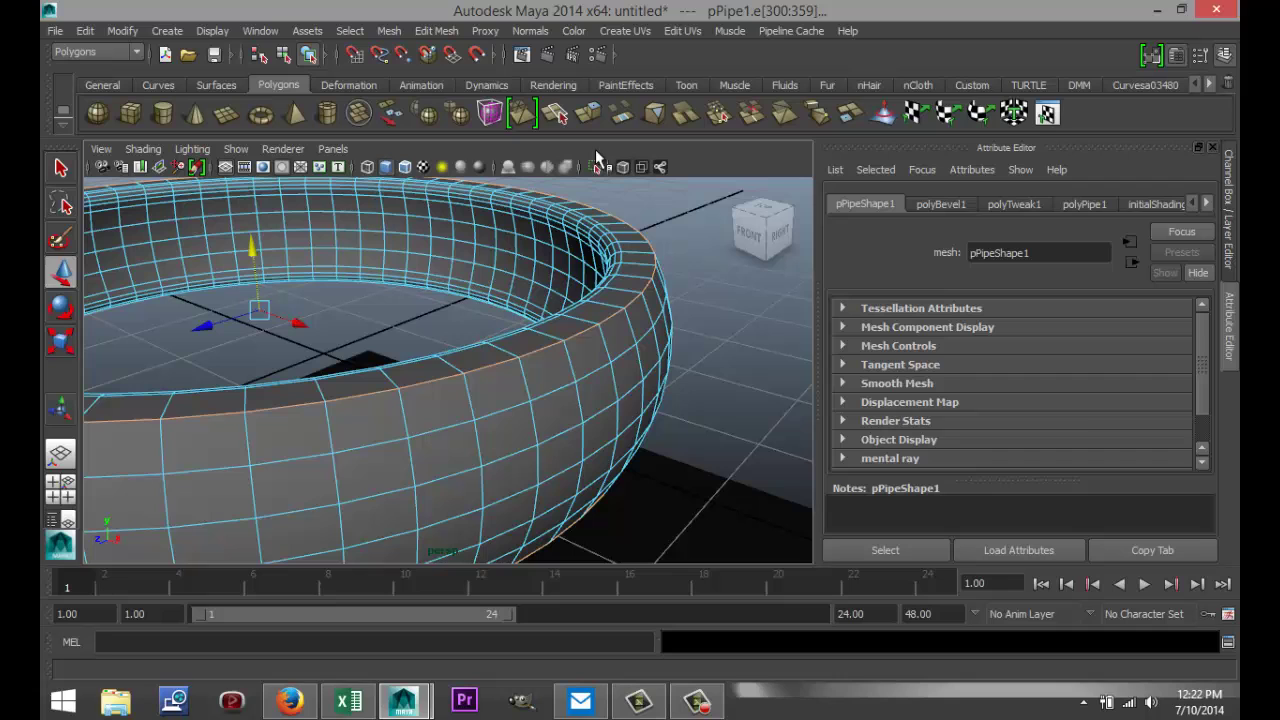
- Bevel the ring's other rim edges with 6 segments at a 0.538 offset
left_click(448, 31)
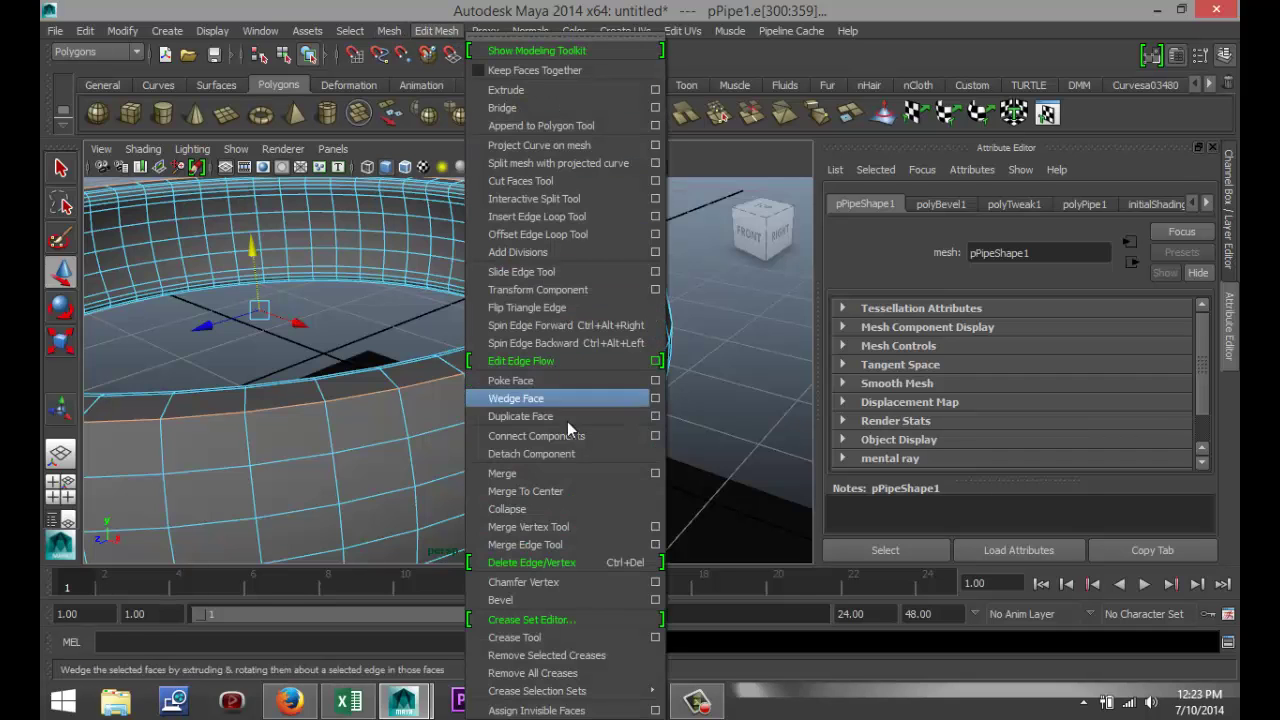
left_click(530, 601)
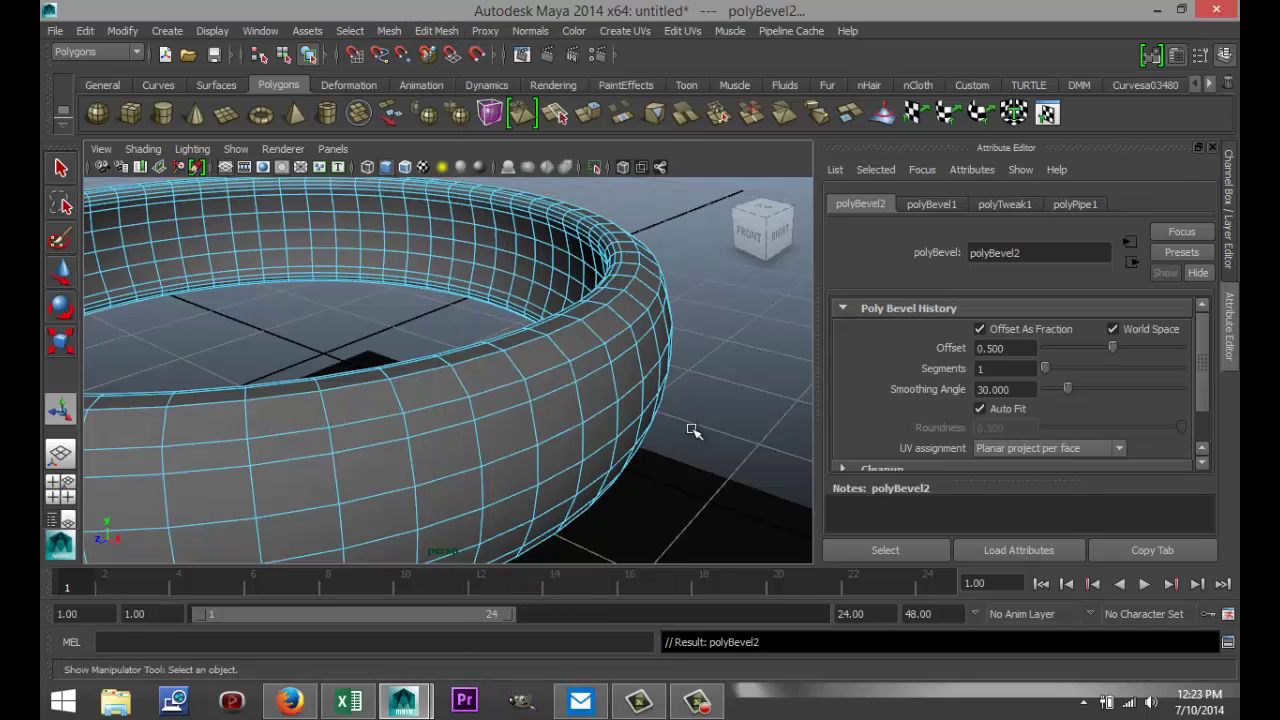
left_click_drag(1045, 368, 1095, 370)
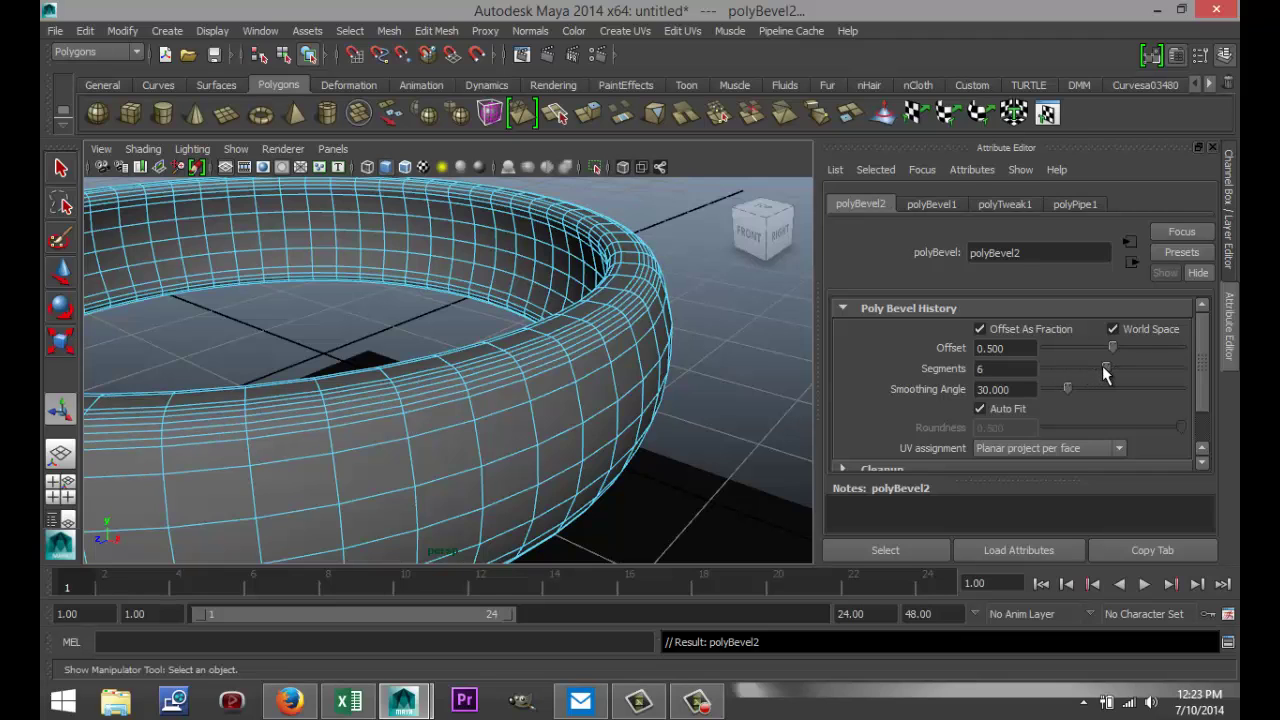
left_click_drag(1110, 352, 1118, 352)
mouse_move(697, 458)
left_mouse_down("alt")
mouse_move(723, 451)
mouse_move(737, 466)
mouse_move(691, 437)
left_mouse_up("alt")
left_click(748, 468)
scroll(726, 430, "down", 5)
- Smooth the ring's mesh with the Smooth command
left_click(446, 428)
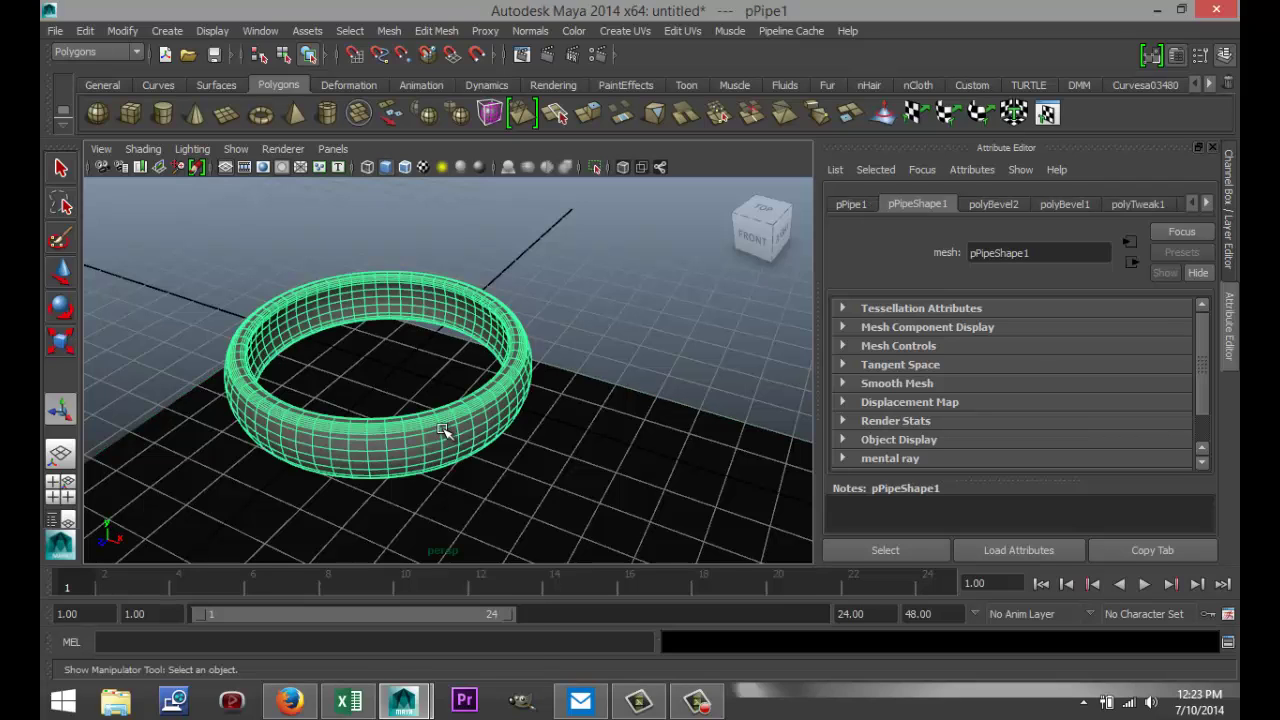
right_click_drag(441, 429, 415, 456, "shift")
left_click(537, 474)
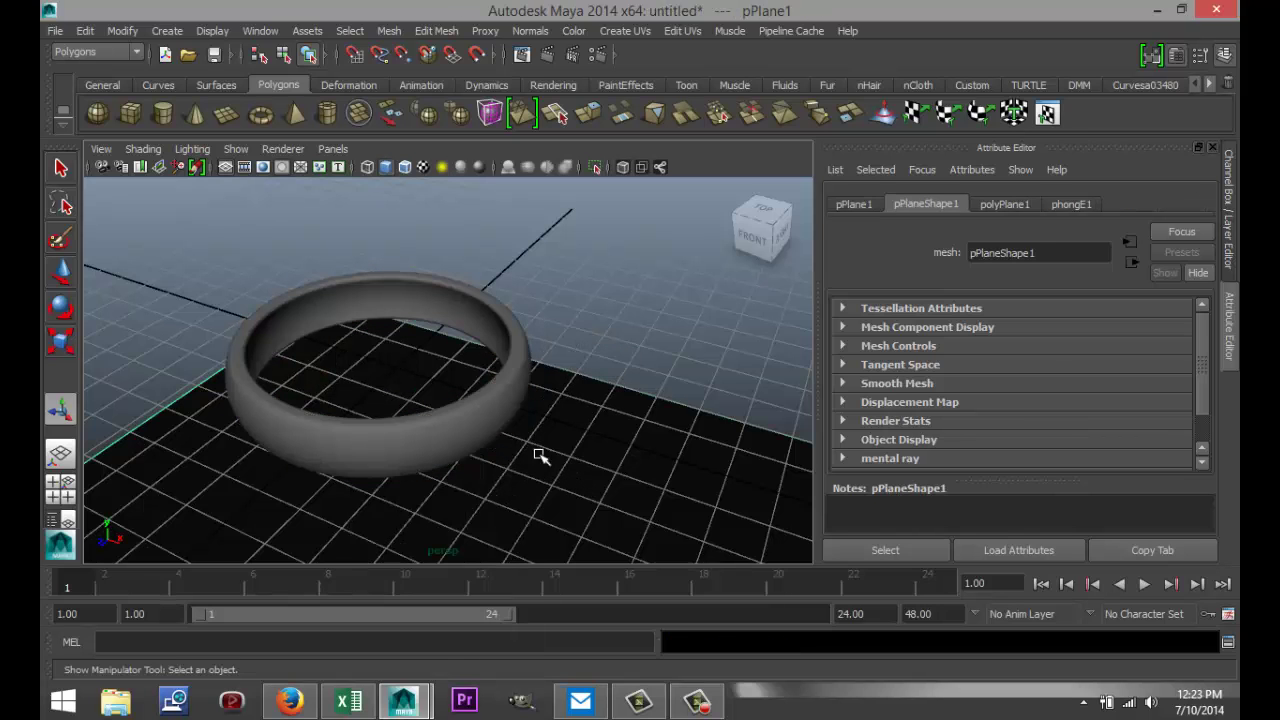
scroll(545, 452, "down", 3)
- Raise the floor plane flush with the ring's base in the side view, then reselect the ring
left_click_drag(551, 421, 568, 438, "alt")
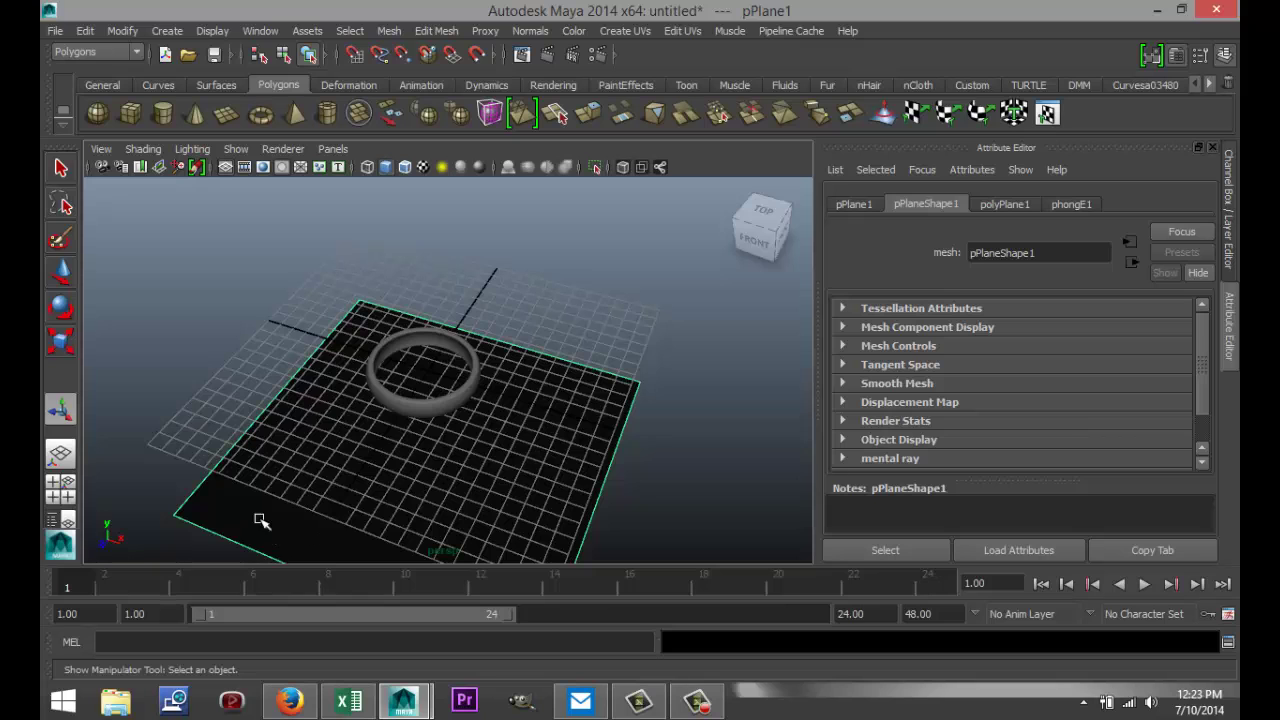
left_click_drag(157, 459, 155, 418, "alt")
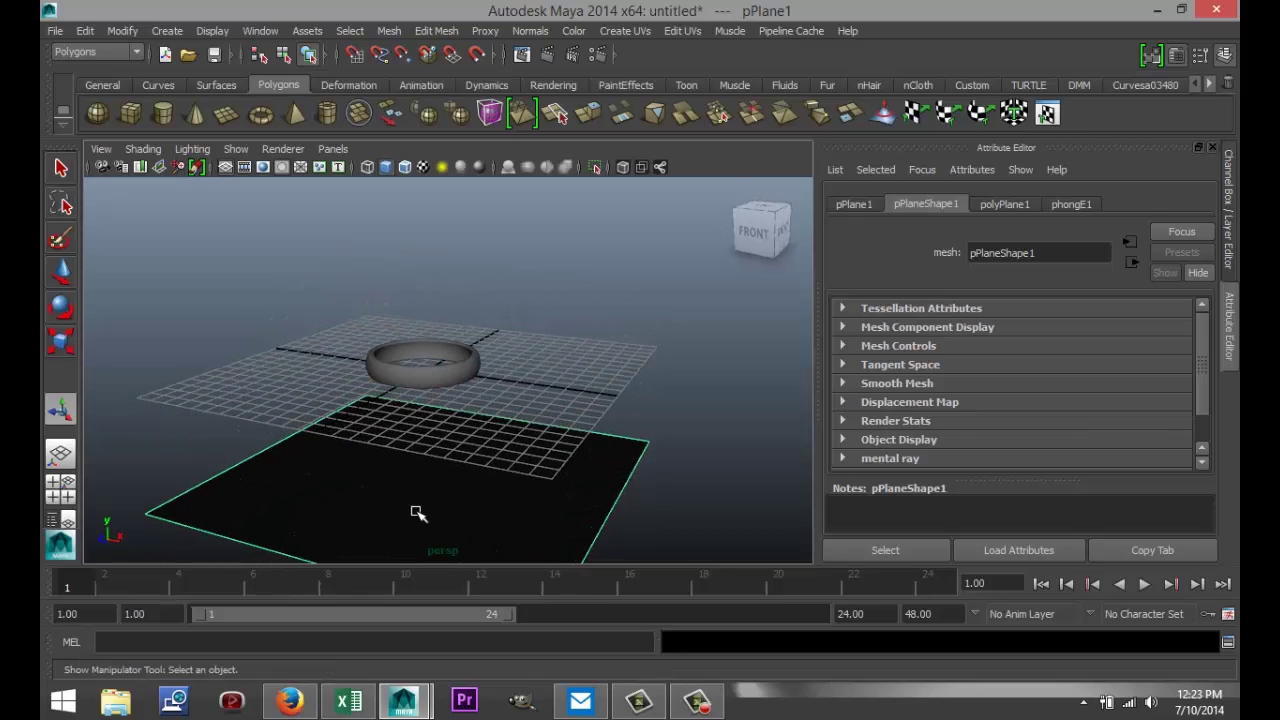
key("w")
left_click_drag(425, 415, 390, 338)
left_click(63, 492)
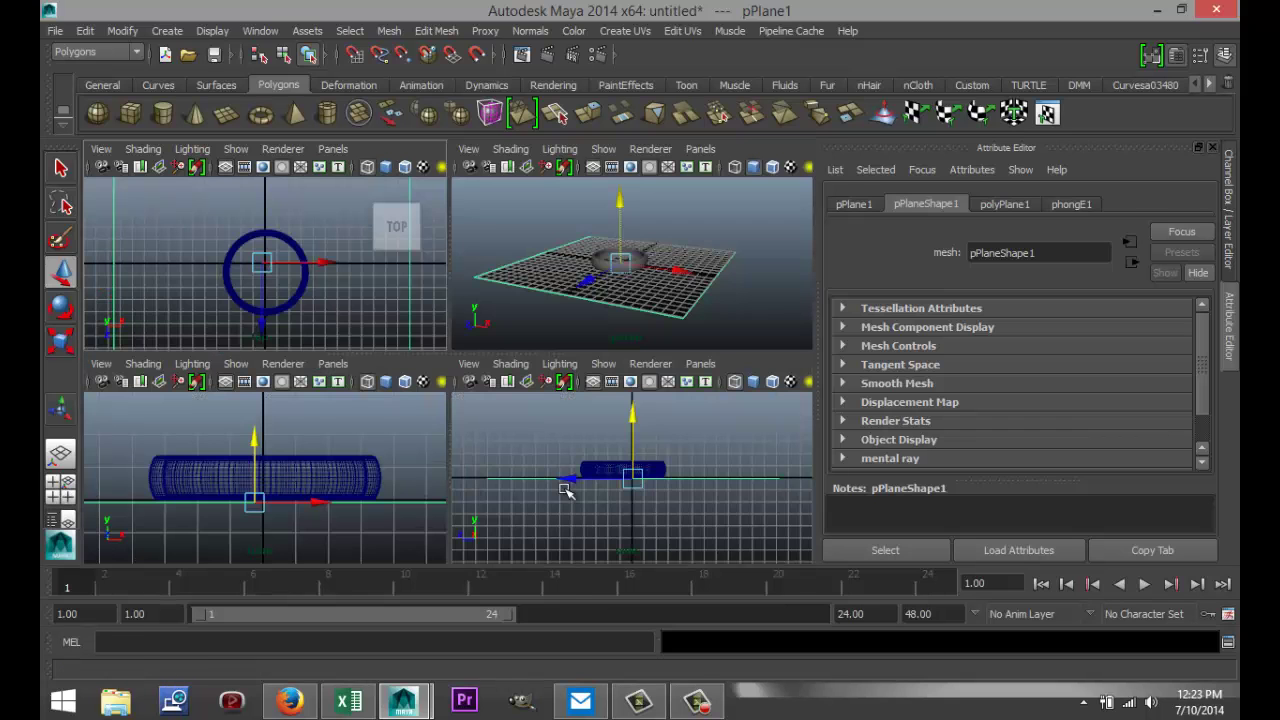
key("space")
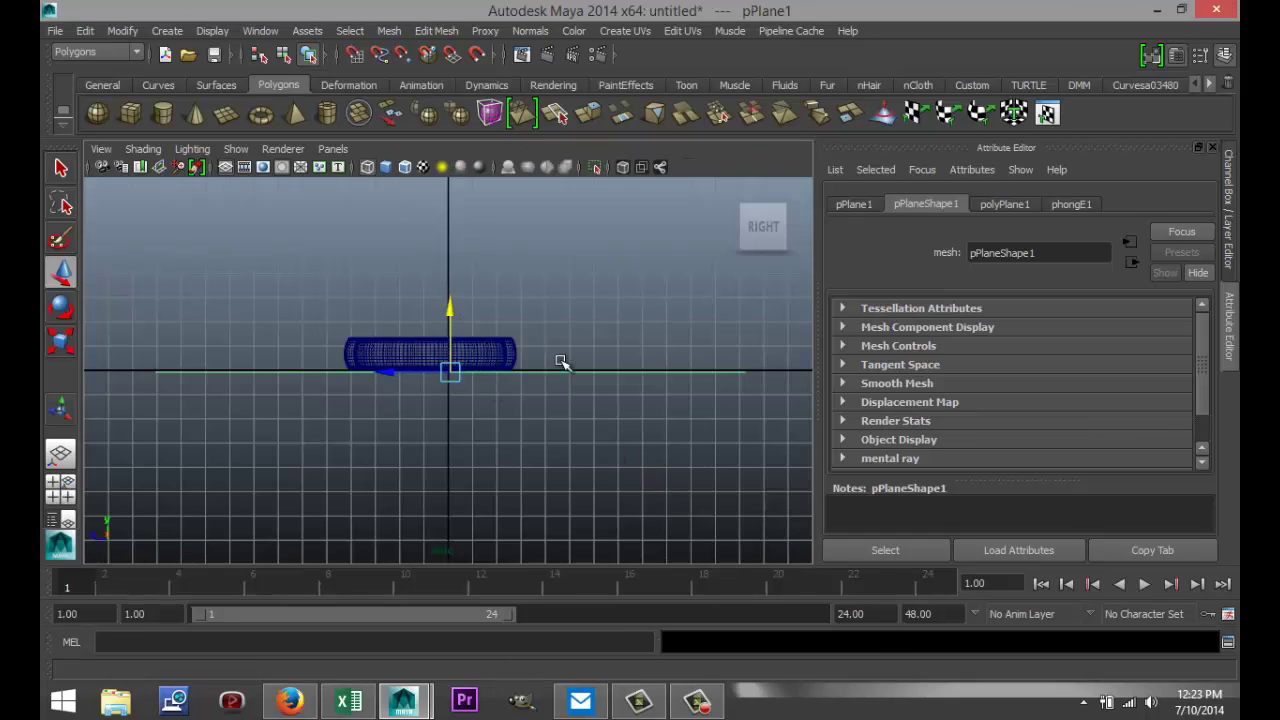
left_click(450, 308)
left_click_drag(450, 308, 450, 307)
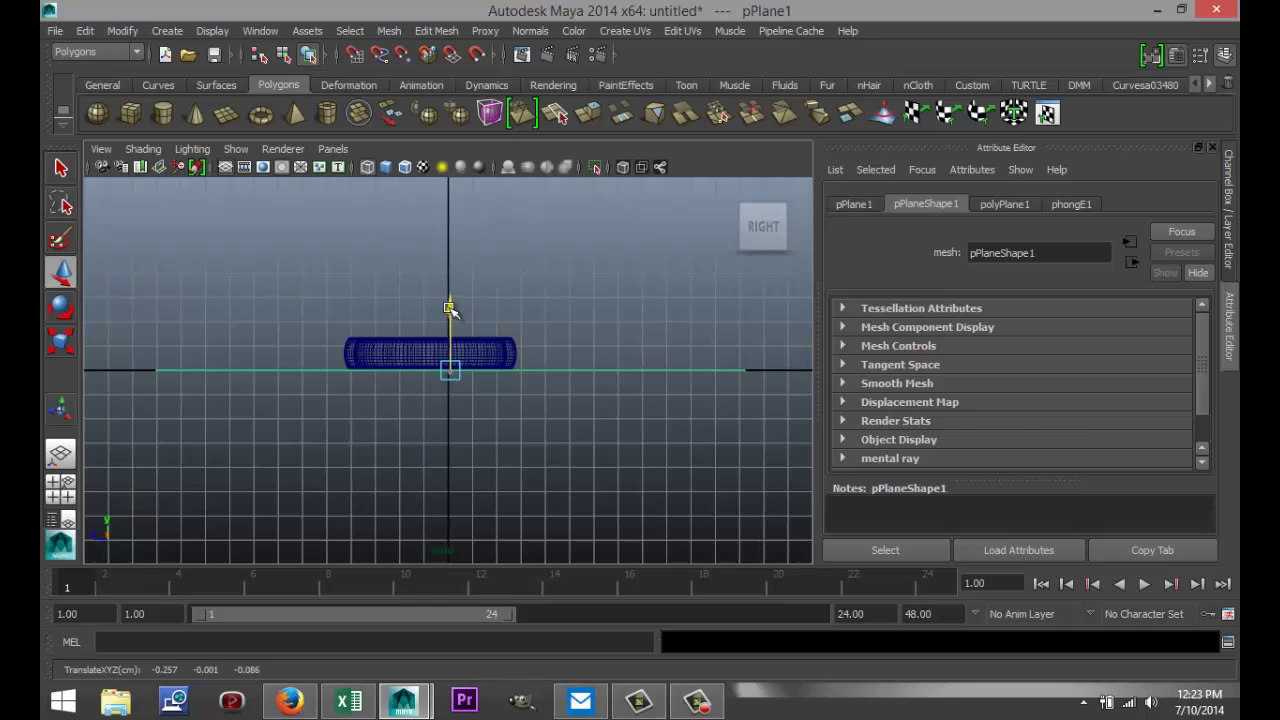
left_click(563, 330)
left_click(497, 358)
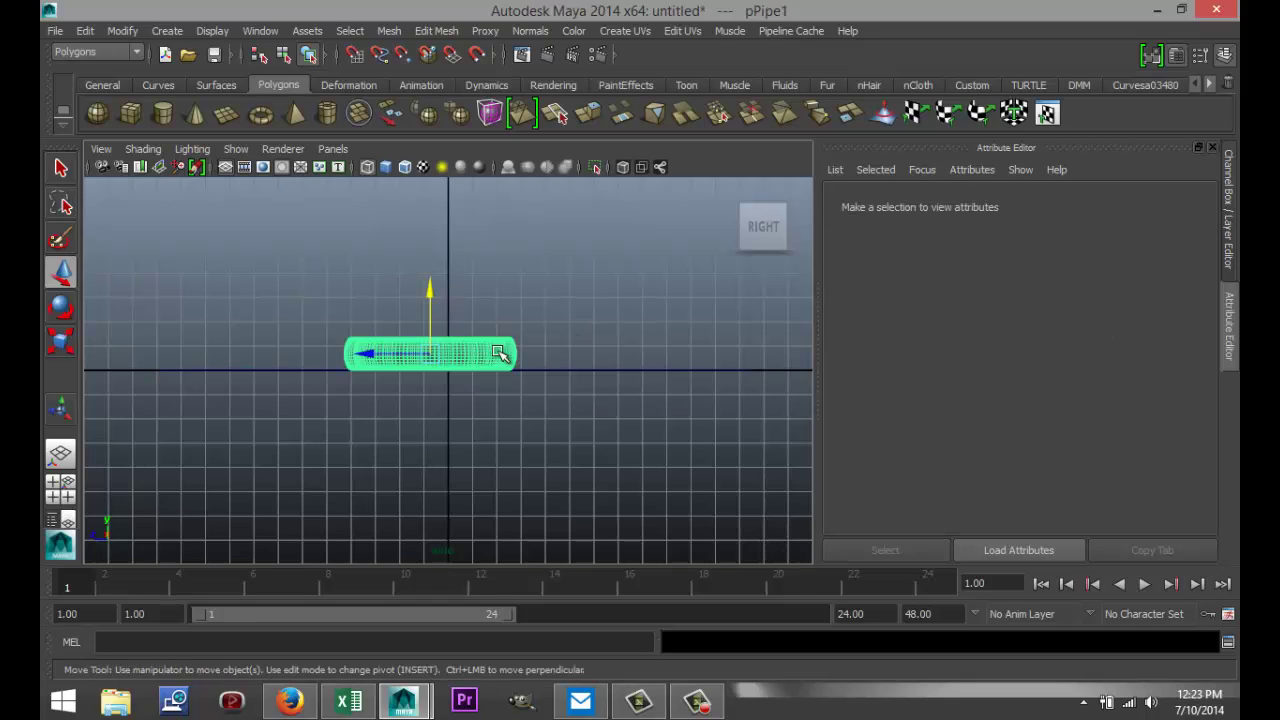
left_click(603, 334)
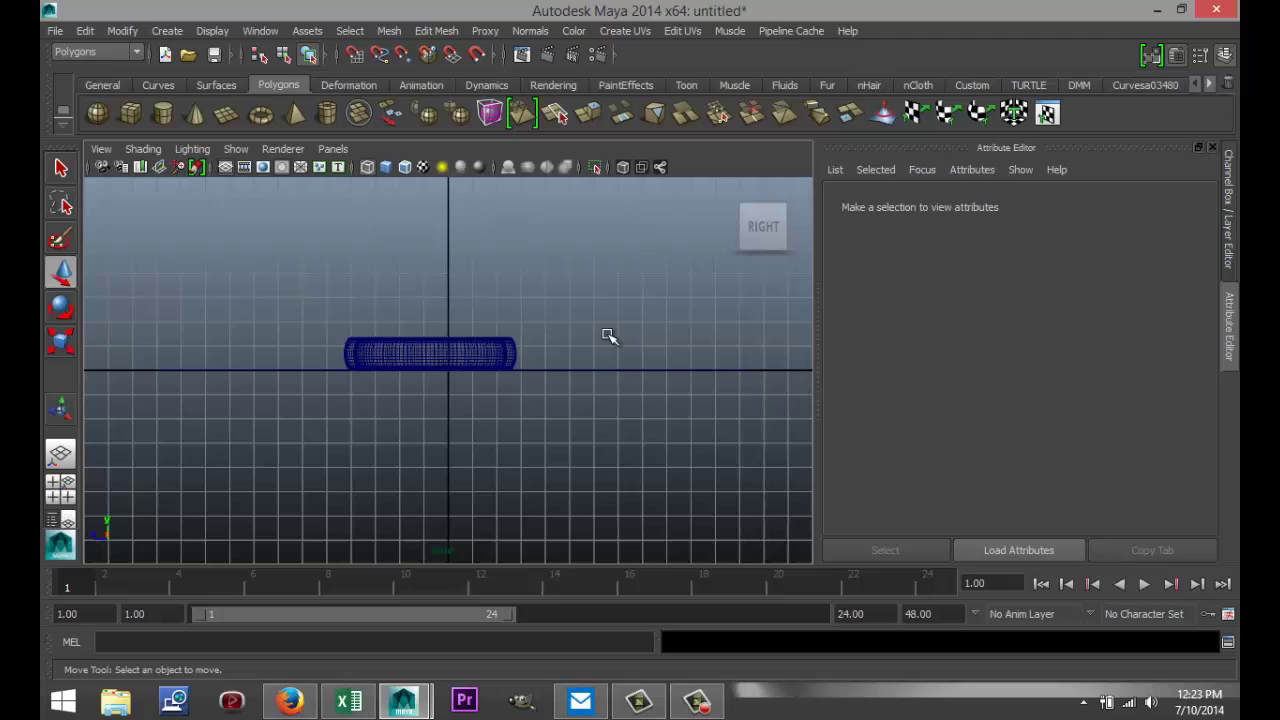
left_click(461, 347)
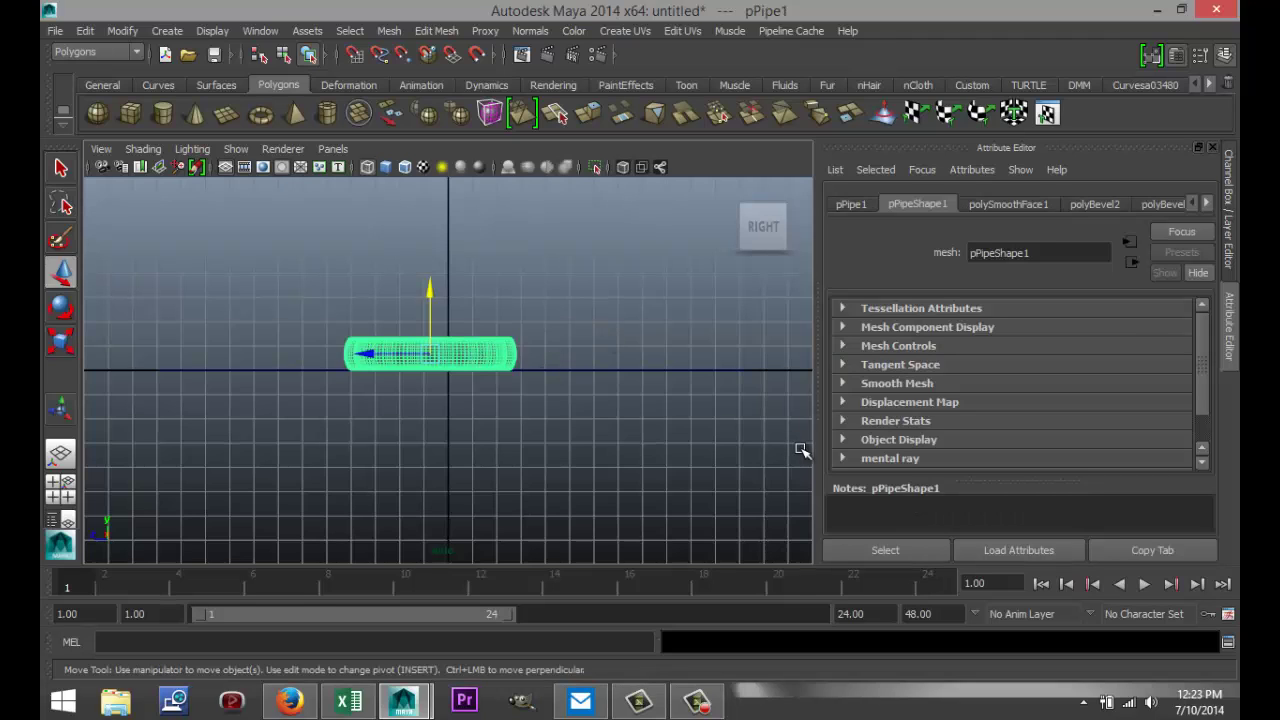
- Duplicate the ring, lift the copy above the original and tilt it about 19 degrees
key("ctrl+d")
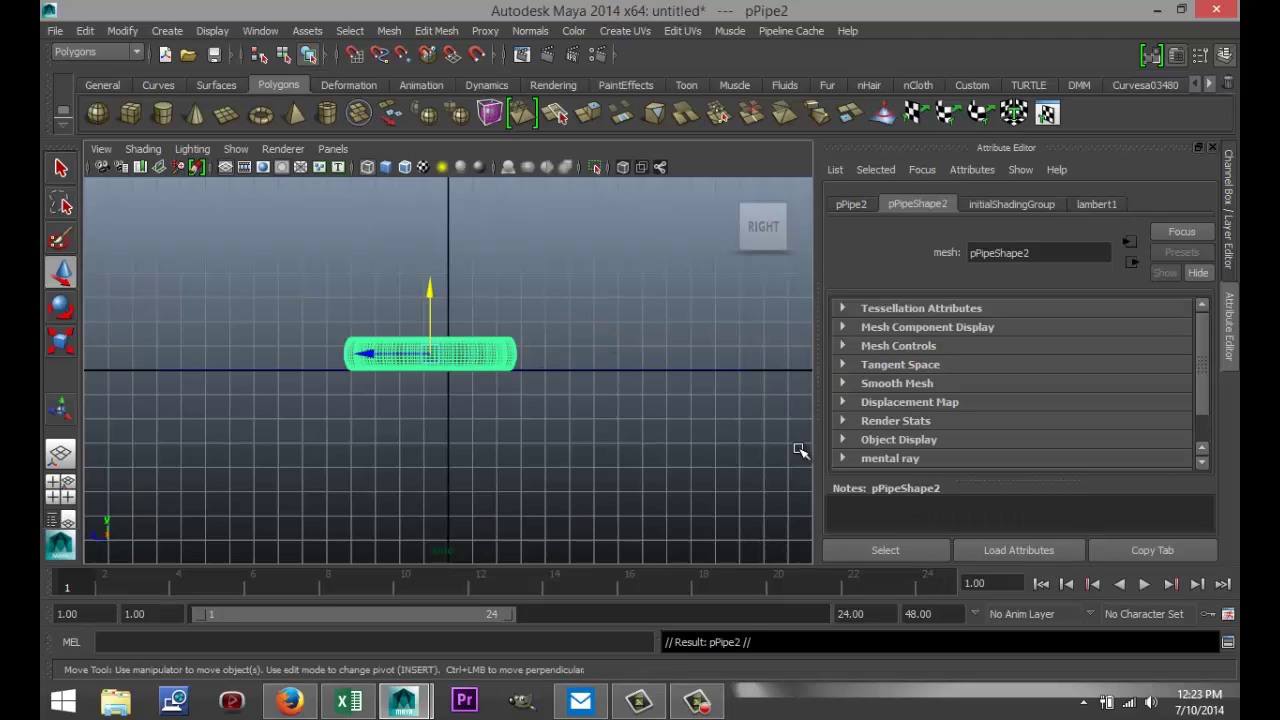
left_click_drag(429, 289, 432, 250)
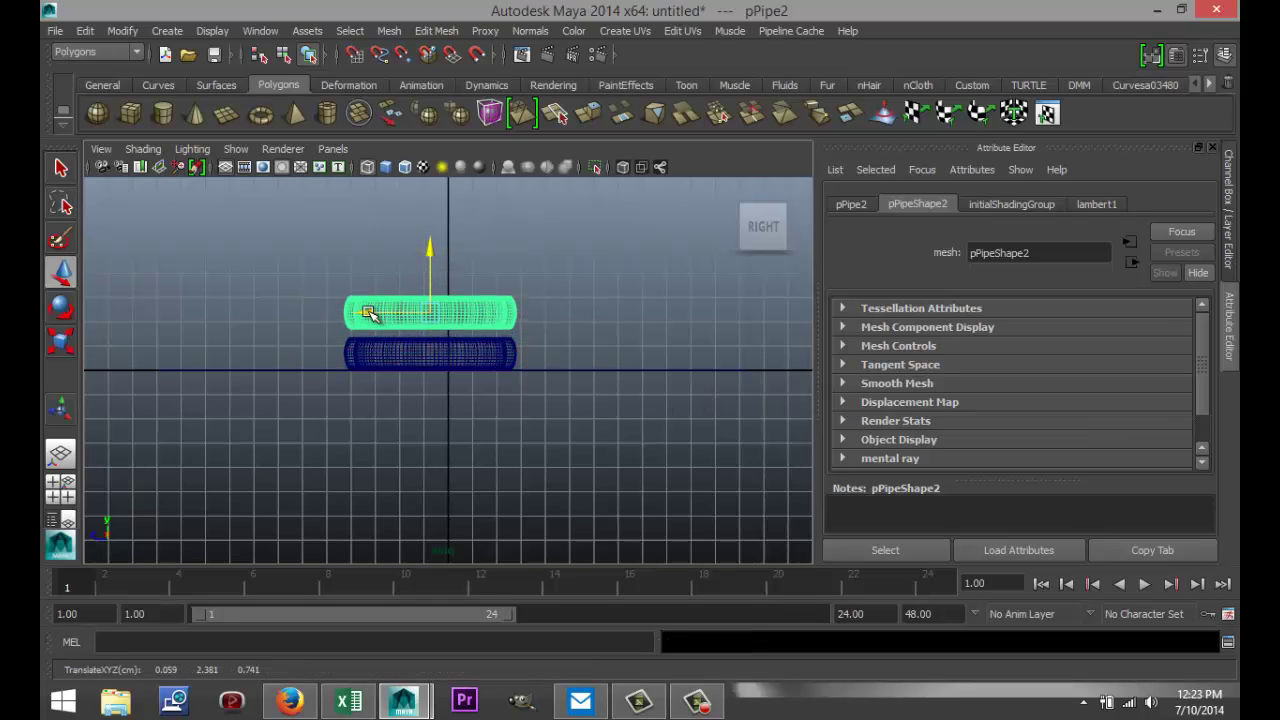
left_click_drag(371, 314, 450, 315)
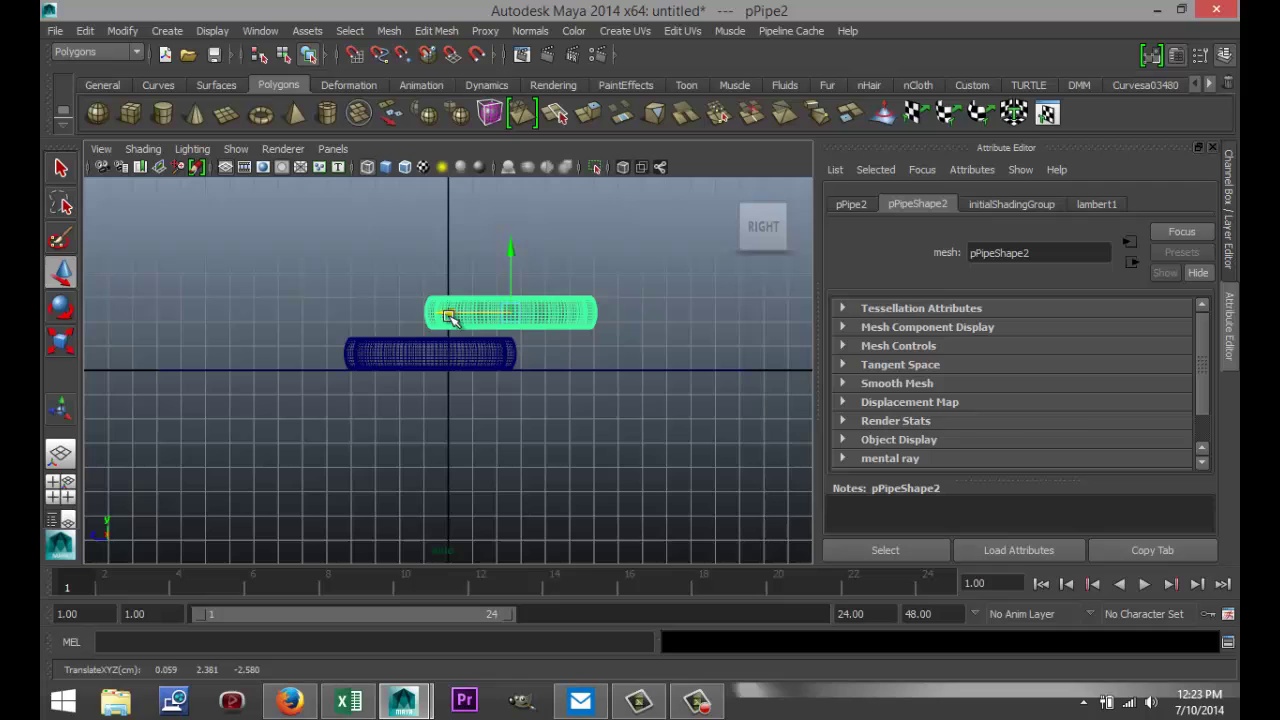
key("e")
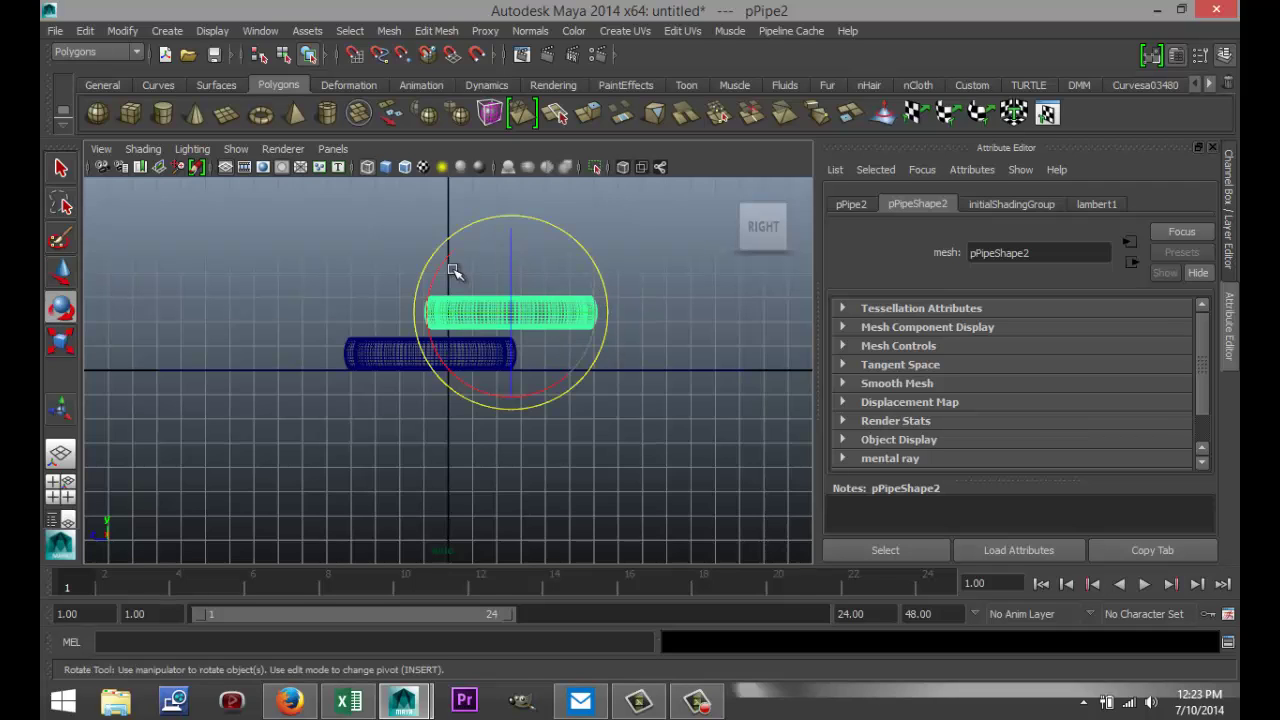
left_click_drag(437, 268, 456, 252)
- Position the tilted copy resting against the original ring, then return to the perspective view
key("w")
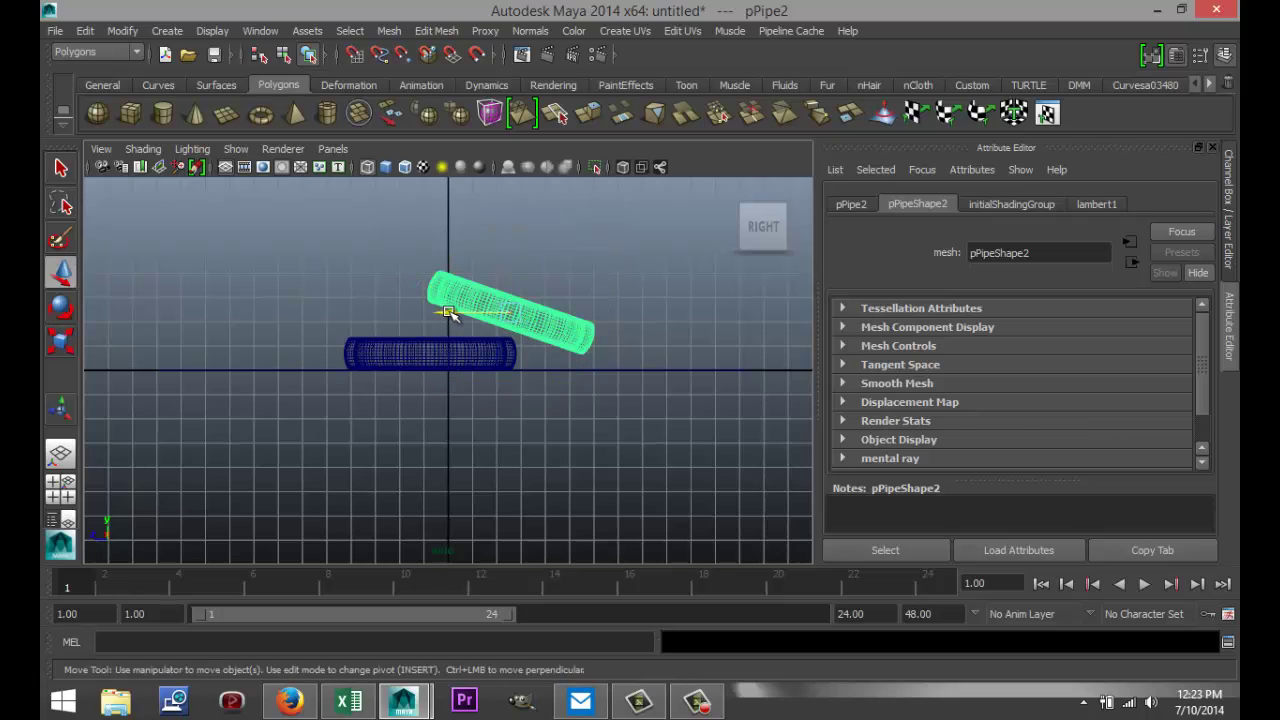
left_click_drag(445, 314, 472, 313)
left_click_drag(537, 251, 540, 266)
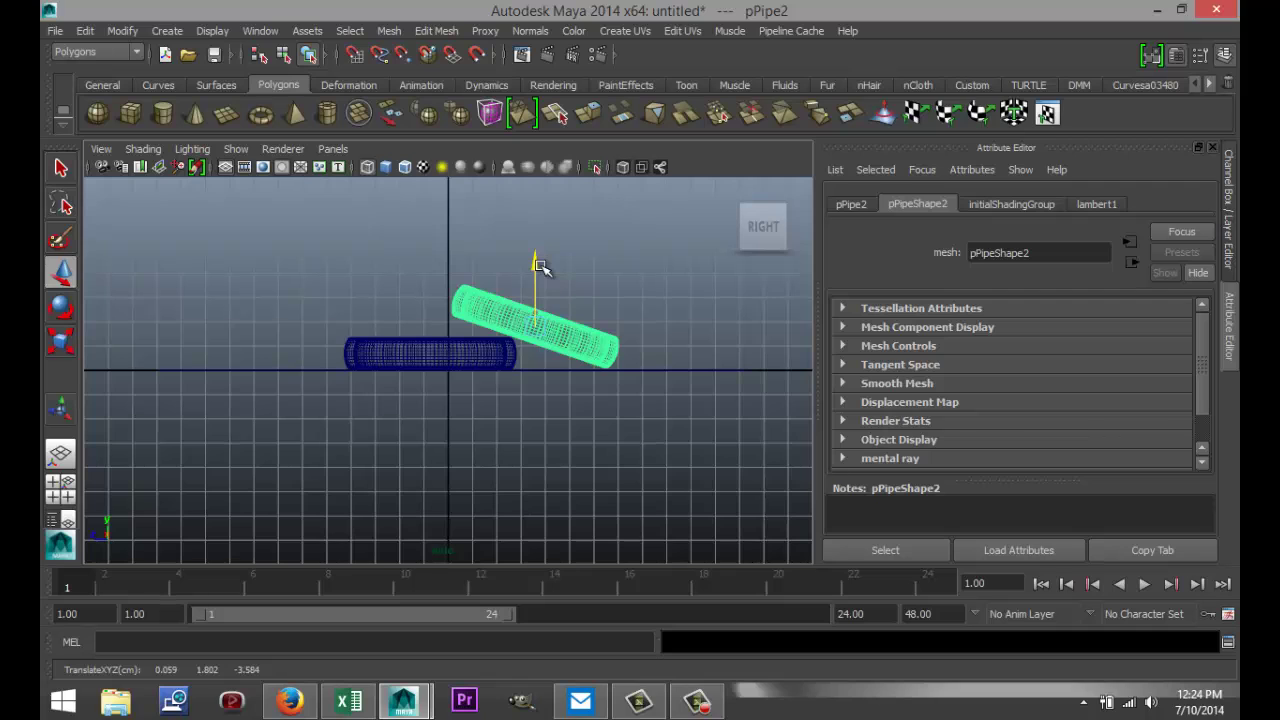
scroll(567, 371, "up", 3)
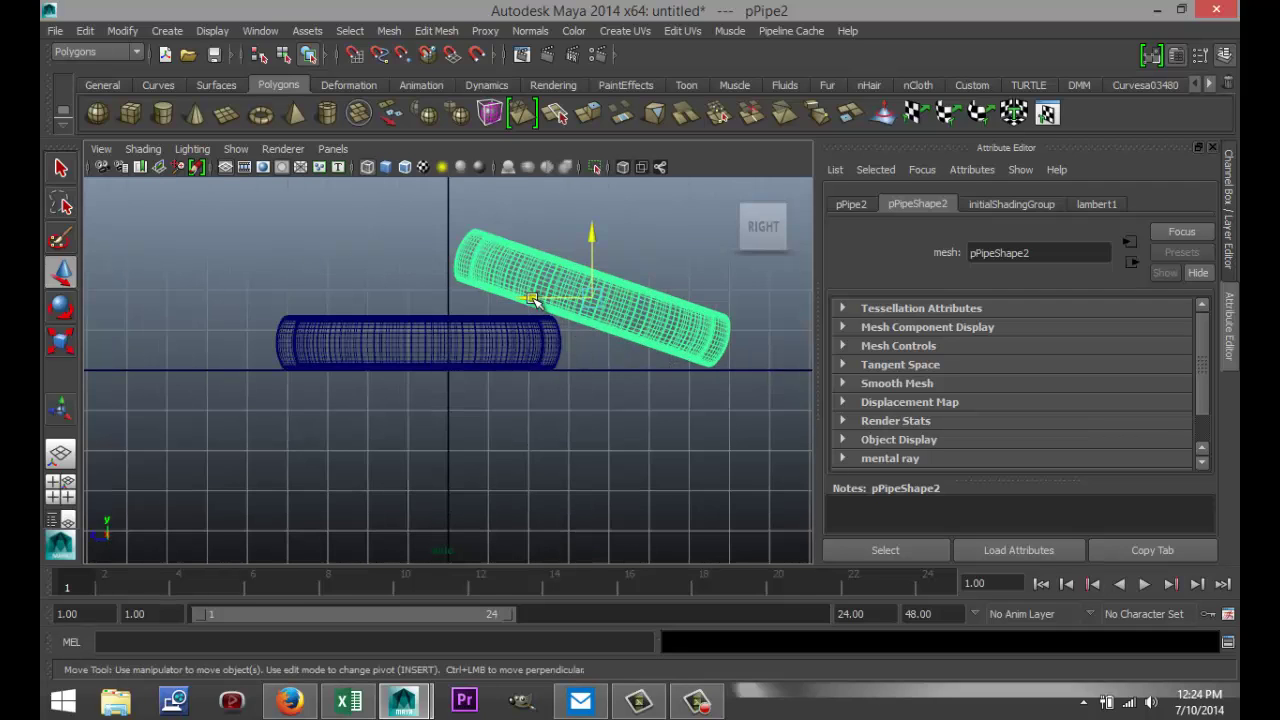
left_click_drag(531, 297, 548, 301)
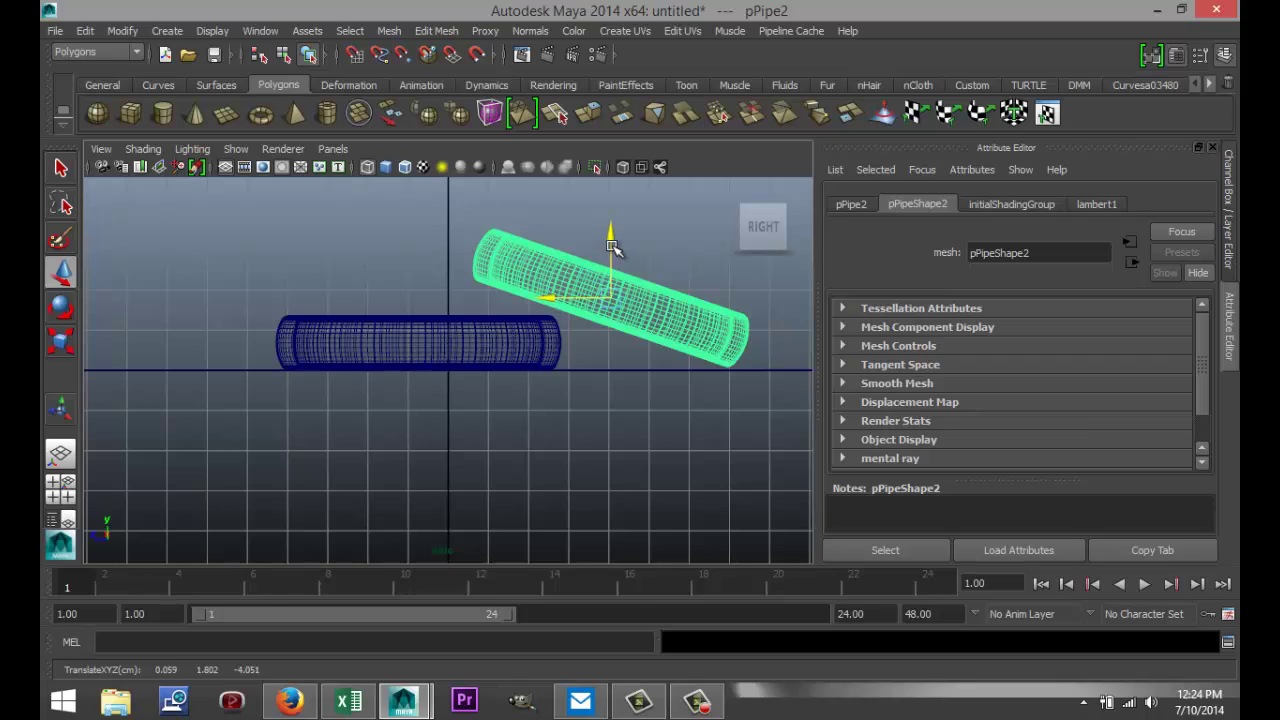
left_click_drag(611, 251, 609, 241)
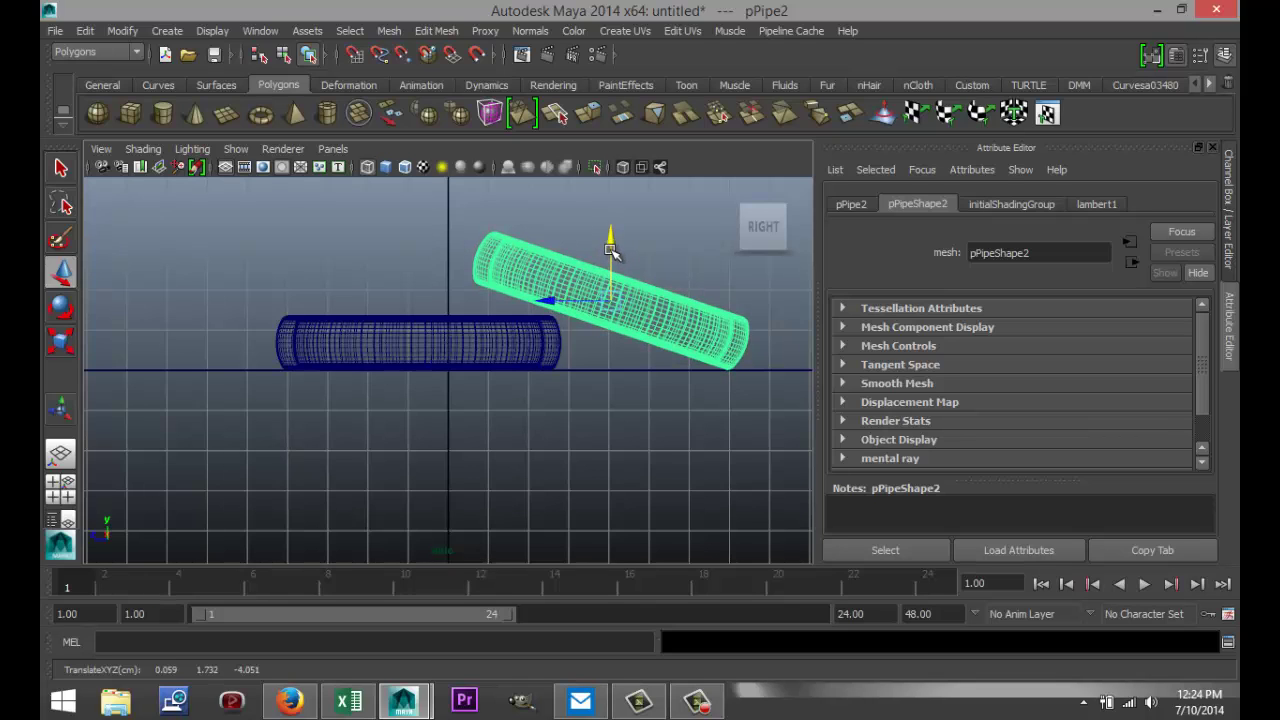
left_click_drag(571, 297, 558, 300)
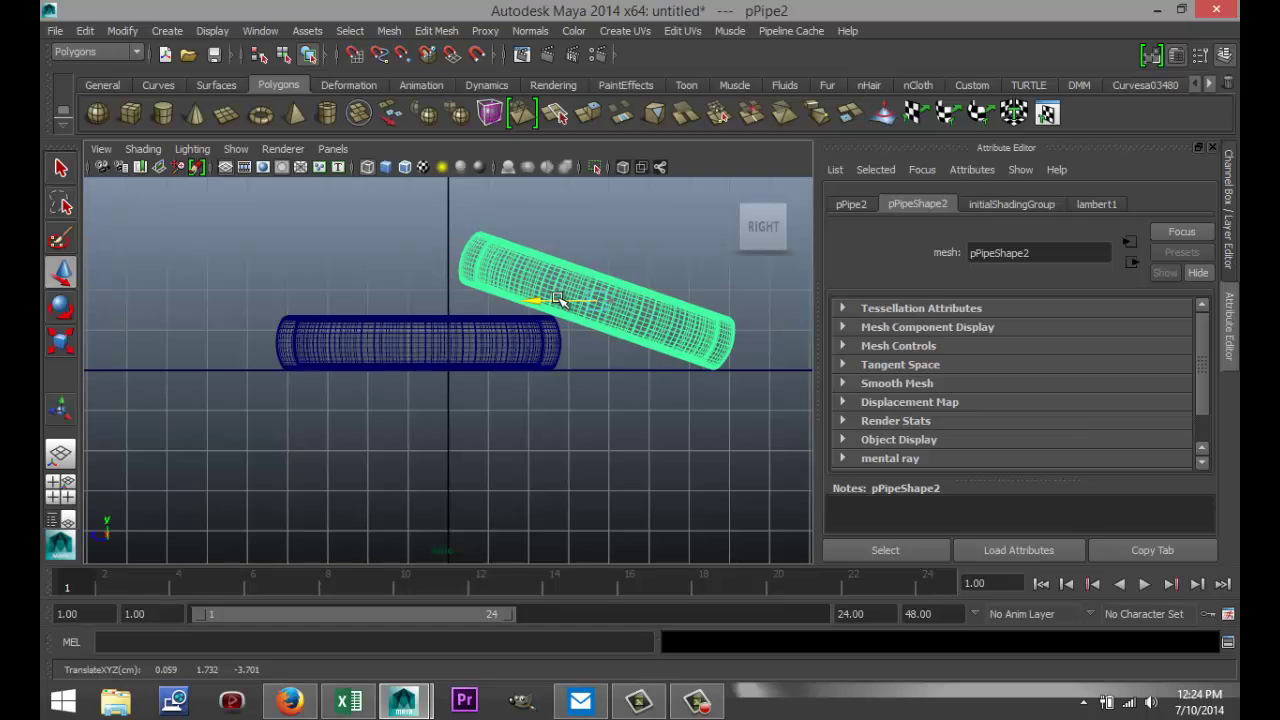
left_click(60, 489)
key("space")
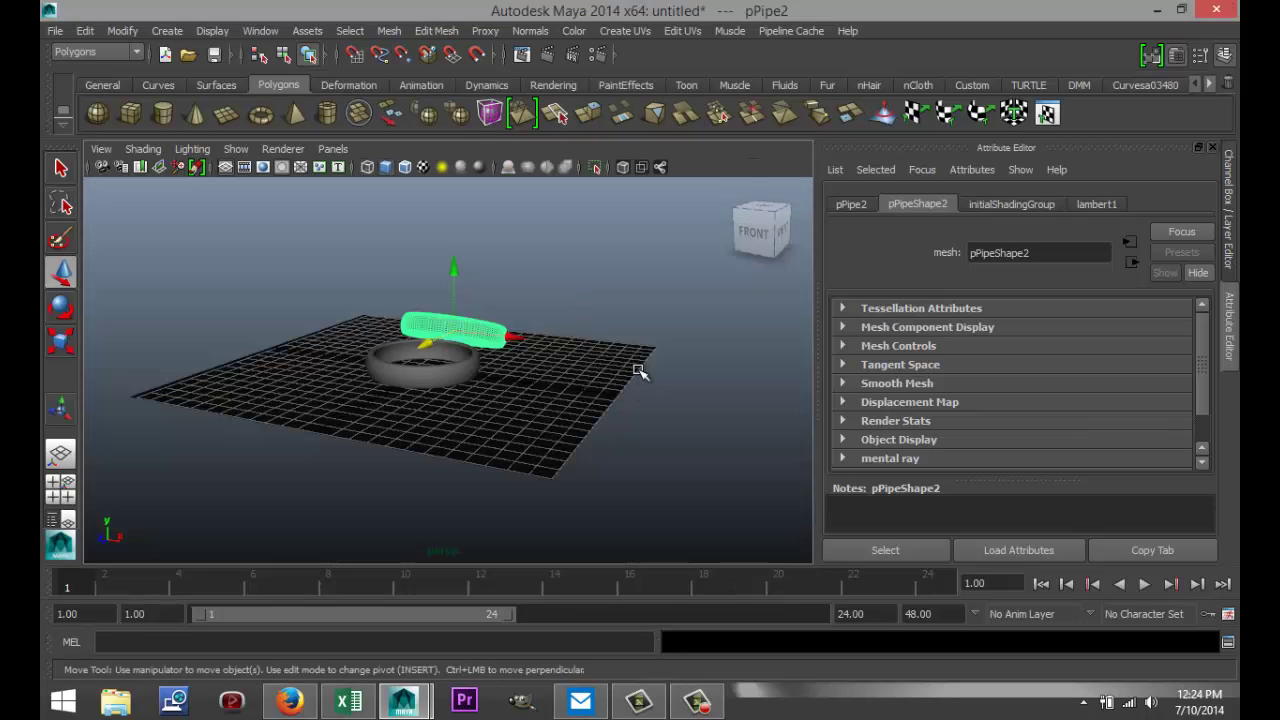
- Add a point light above the rings and duplicate it into a second light
left_click_drag(637, 386, 538, 423, "alt")
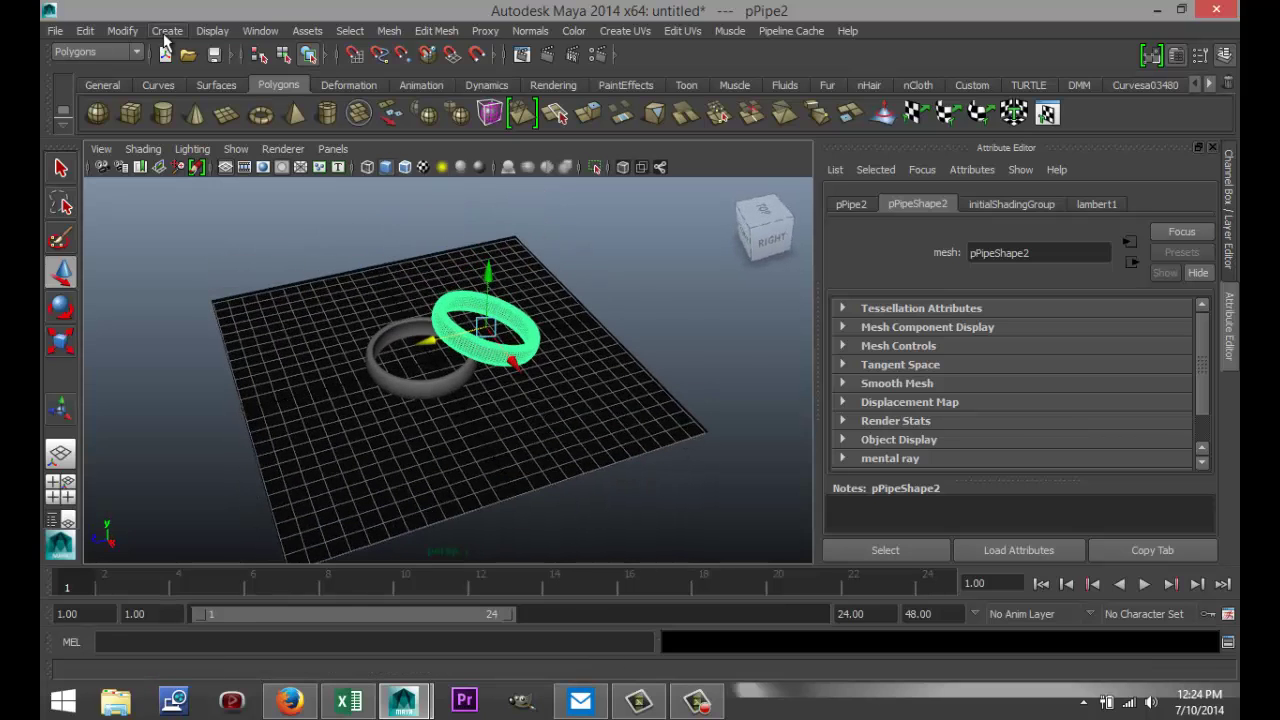
left_click(166, 31)
mouse_move(225, 112)
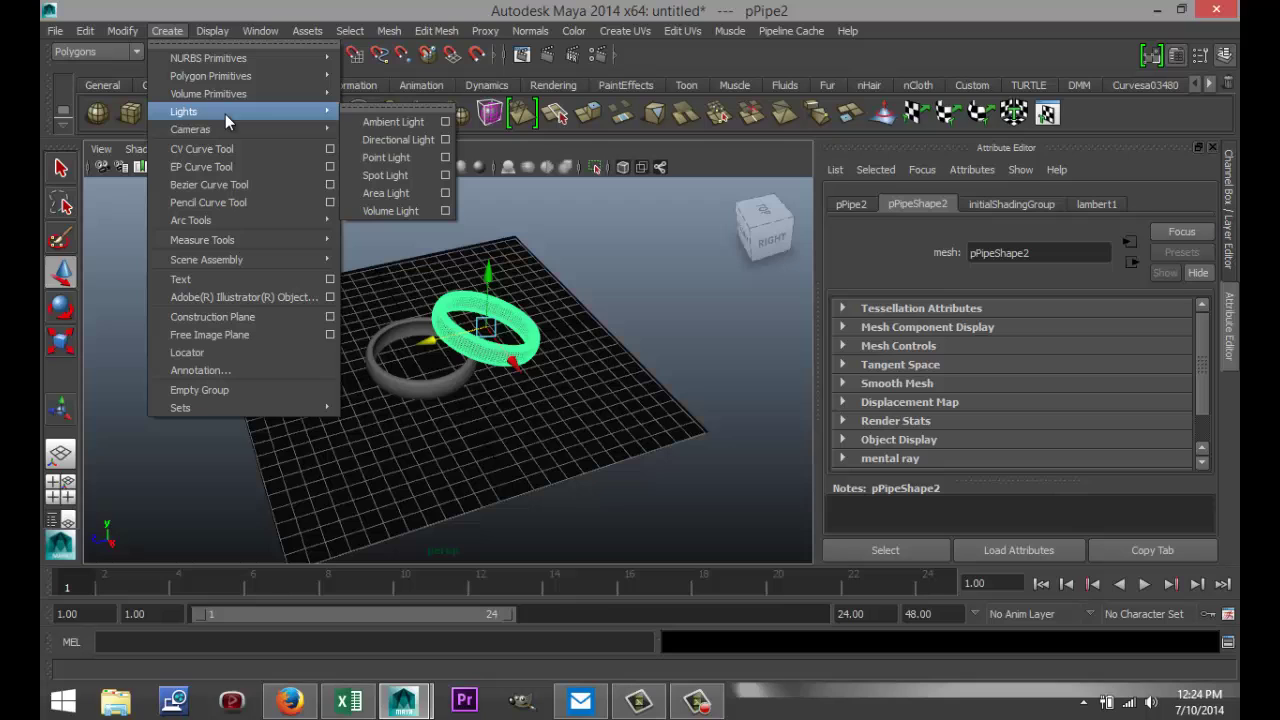
left_click(386, 157)
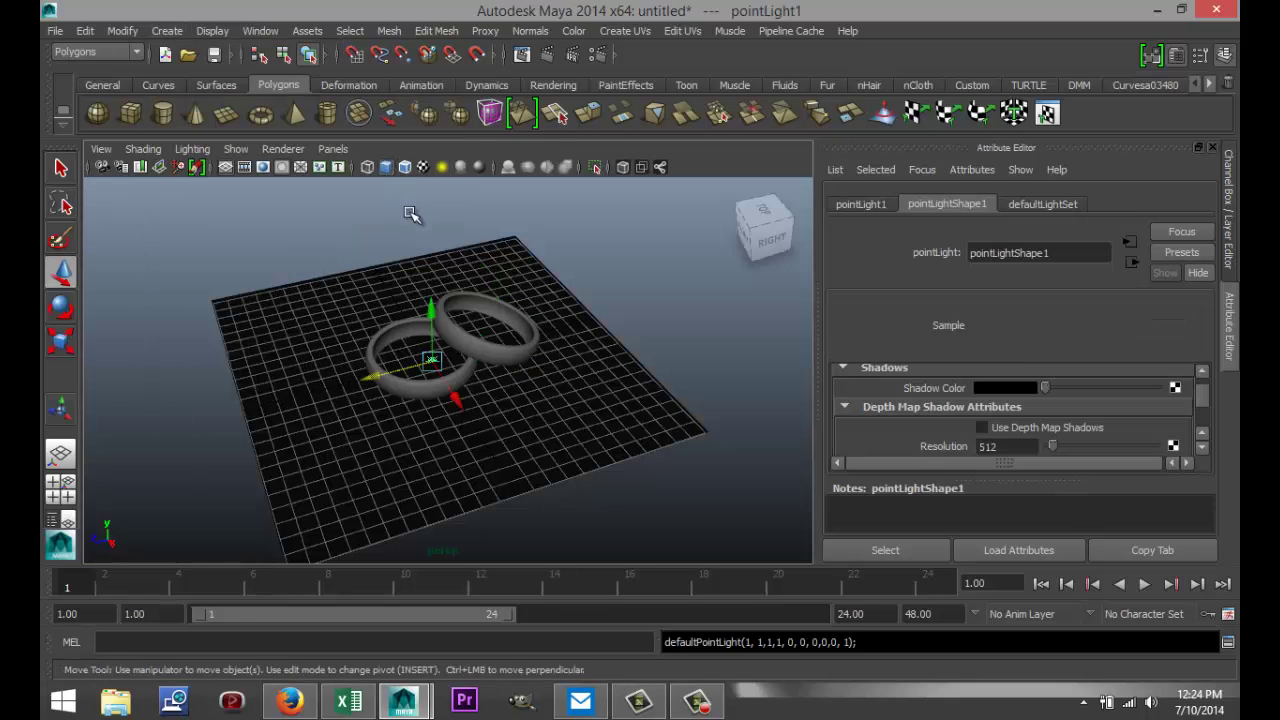
left_click_drag(431, 318, 430, 166)
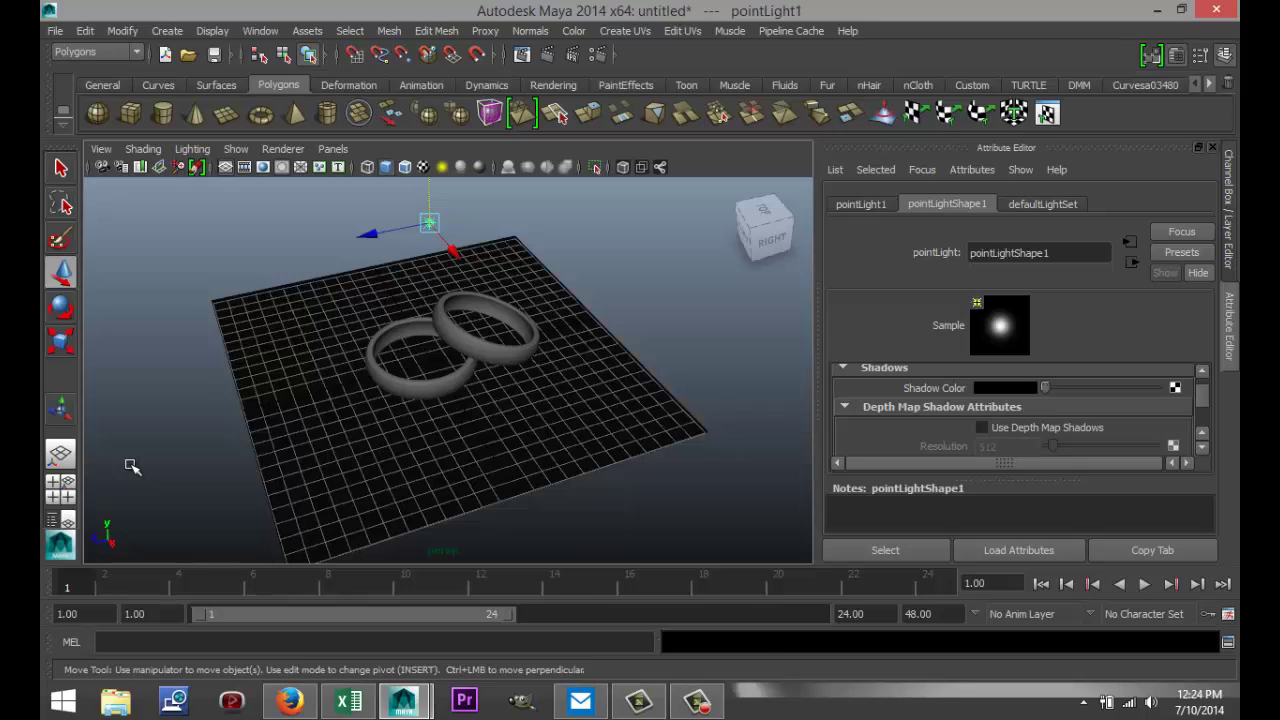
key("ctrl+d")
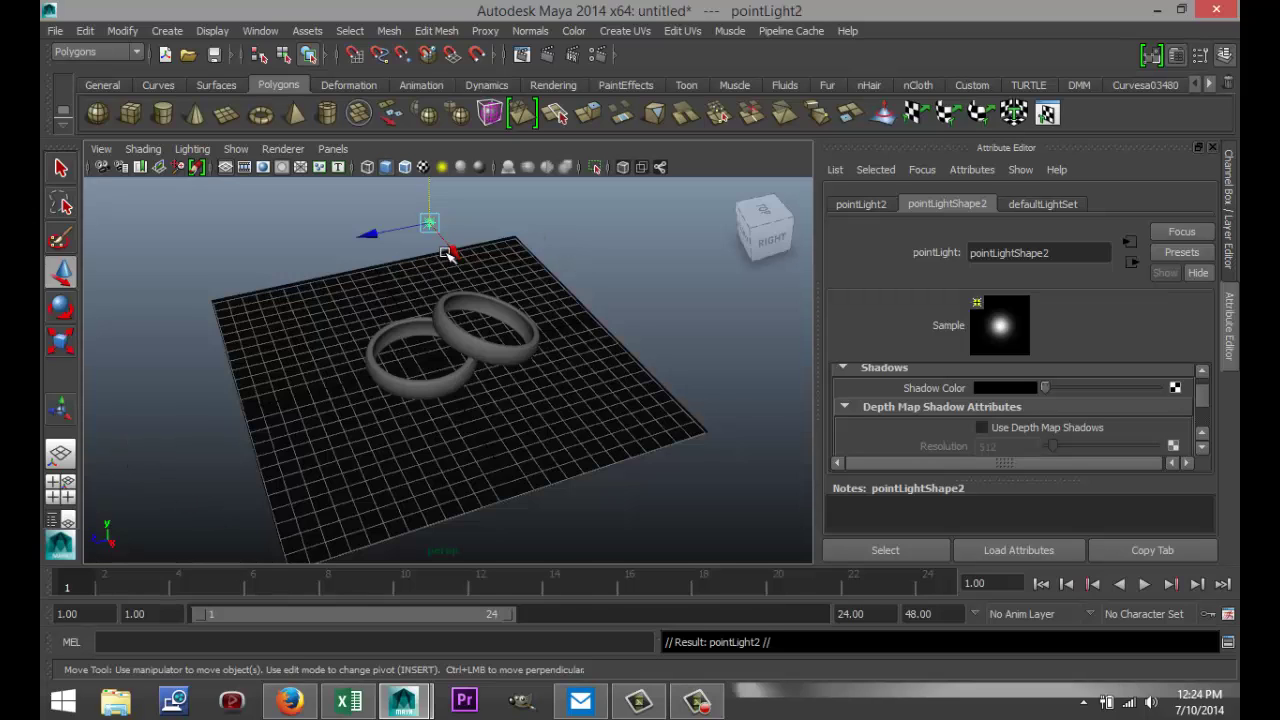
left_click_drag(448, 255, 481, 342)
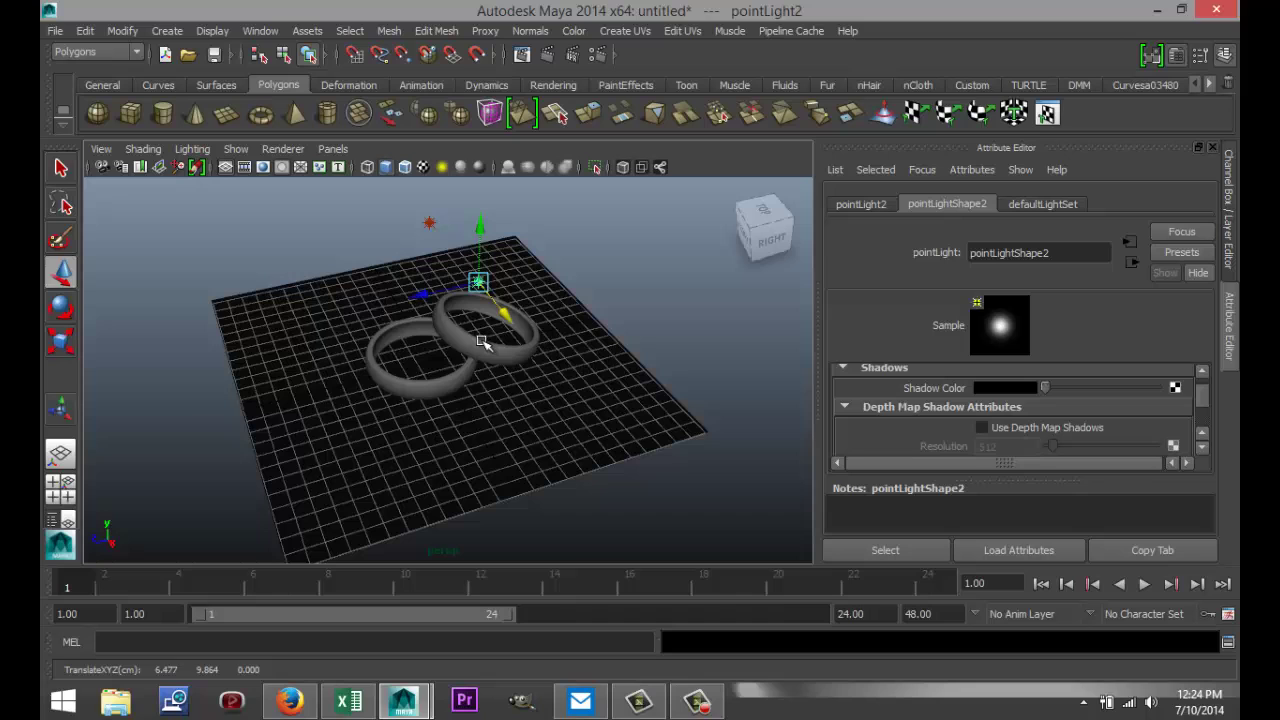
- In the top view, move the first point light to the right of and behind the rings
left_click(64, 500)
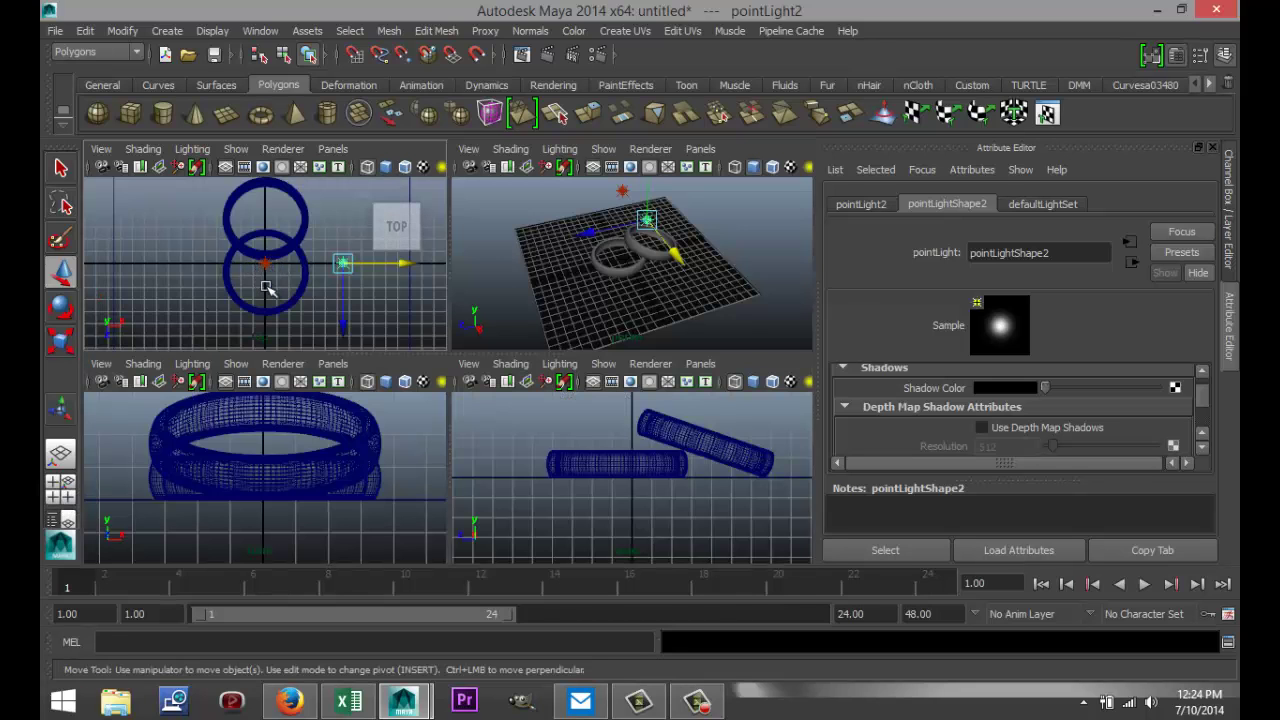
key("space")
left_click(446, 373)
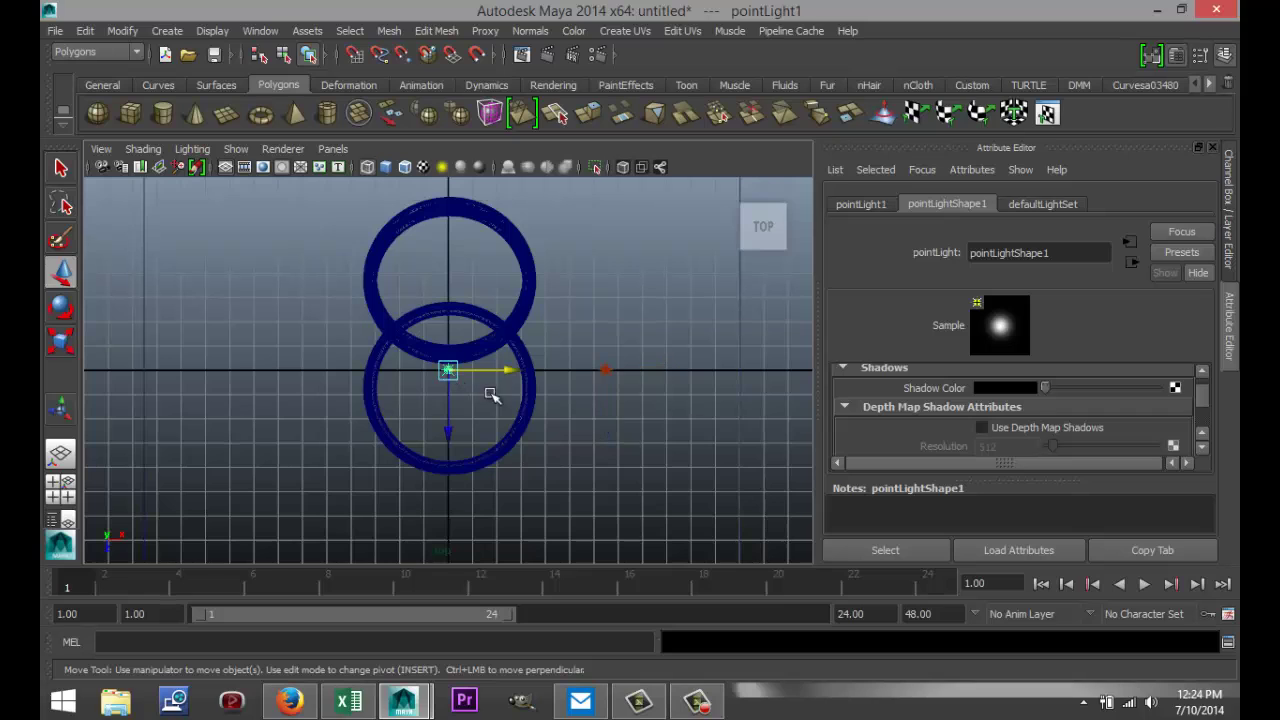
left_click_drag(508, 374, 714, 360)
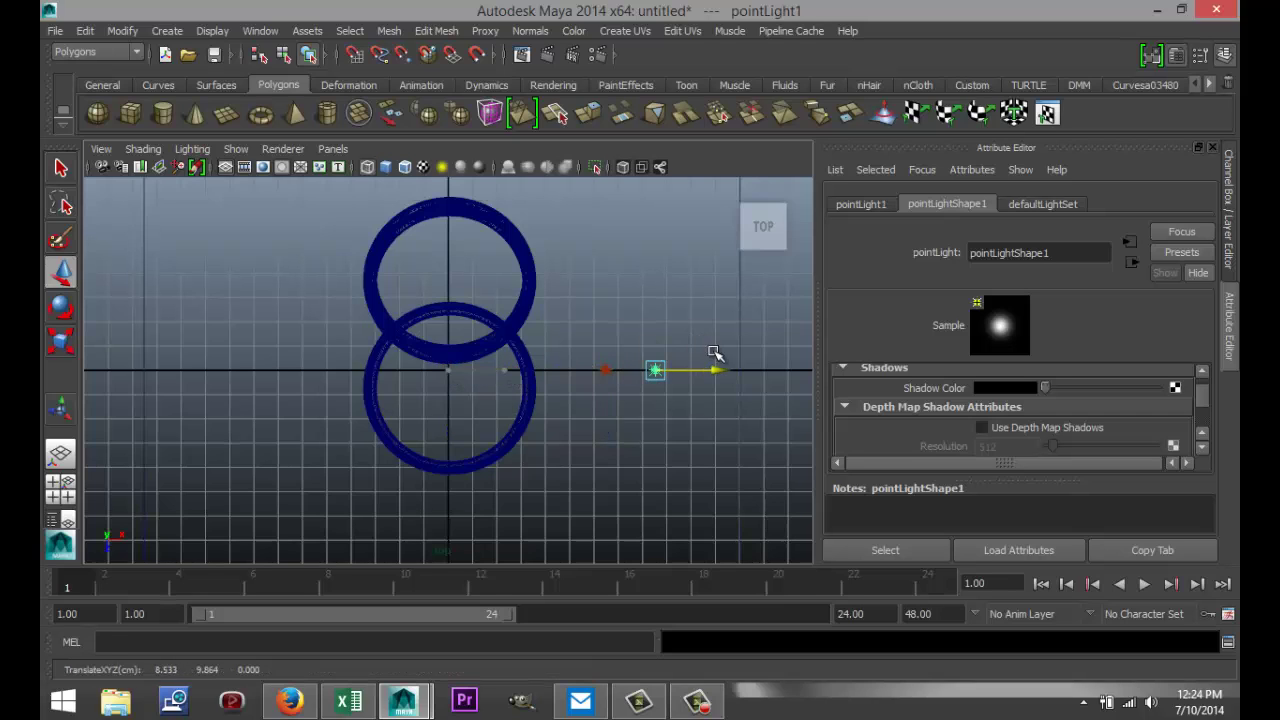
left_click_drag(660, 428, 655, 278)
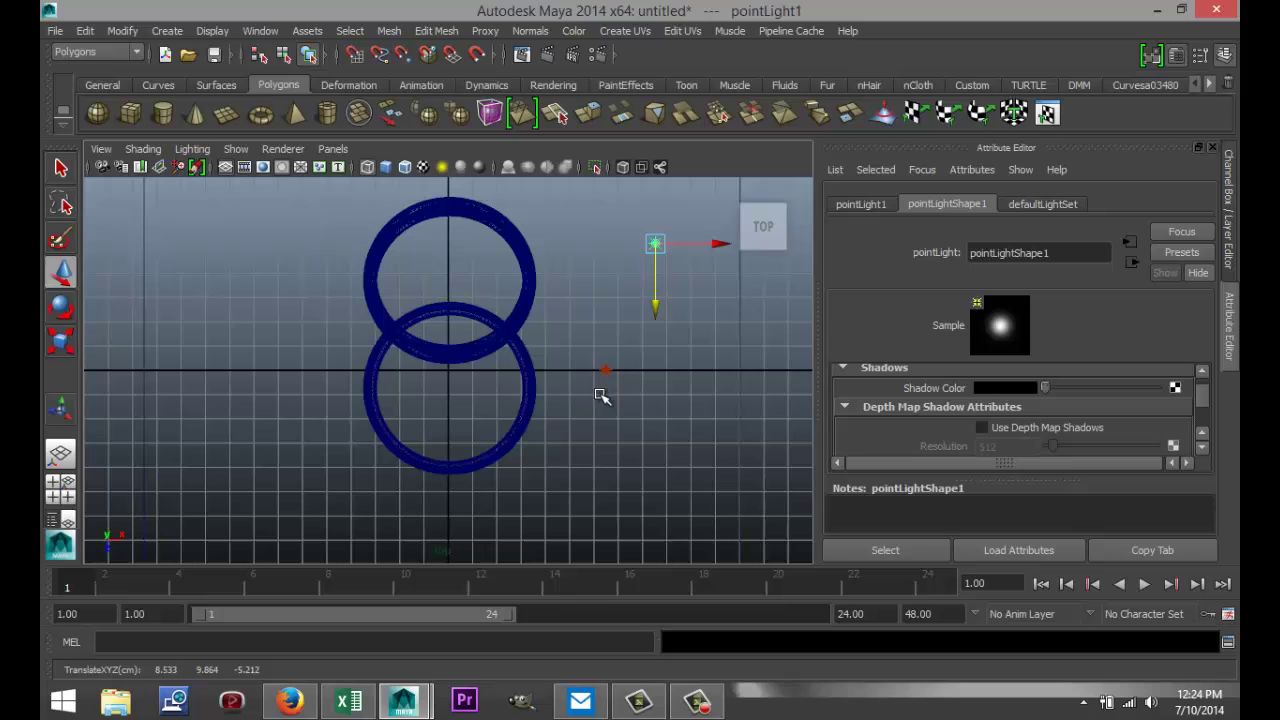
- In the side view, set the first light higher and the second light left and lower
left_click(55, 491)
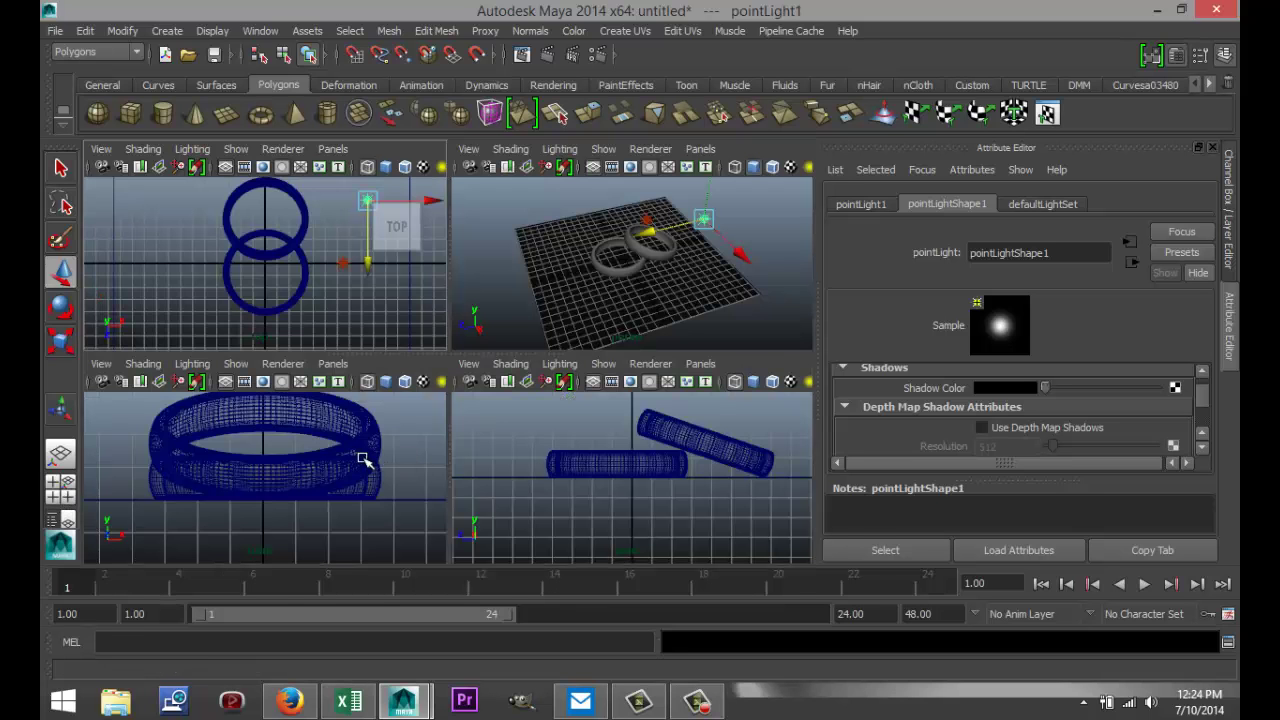
key("space")
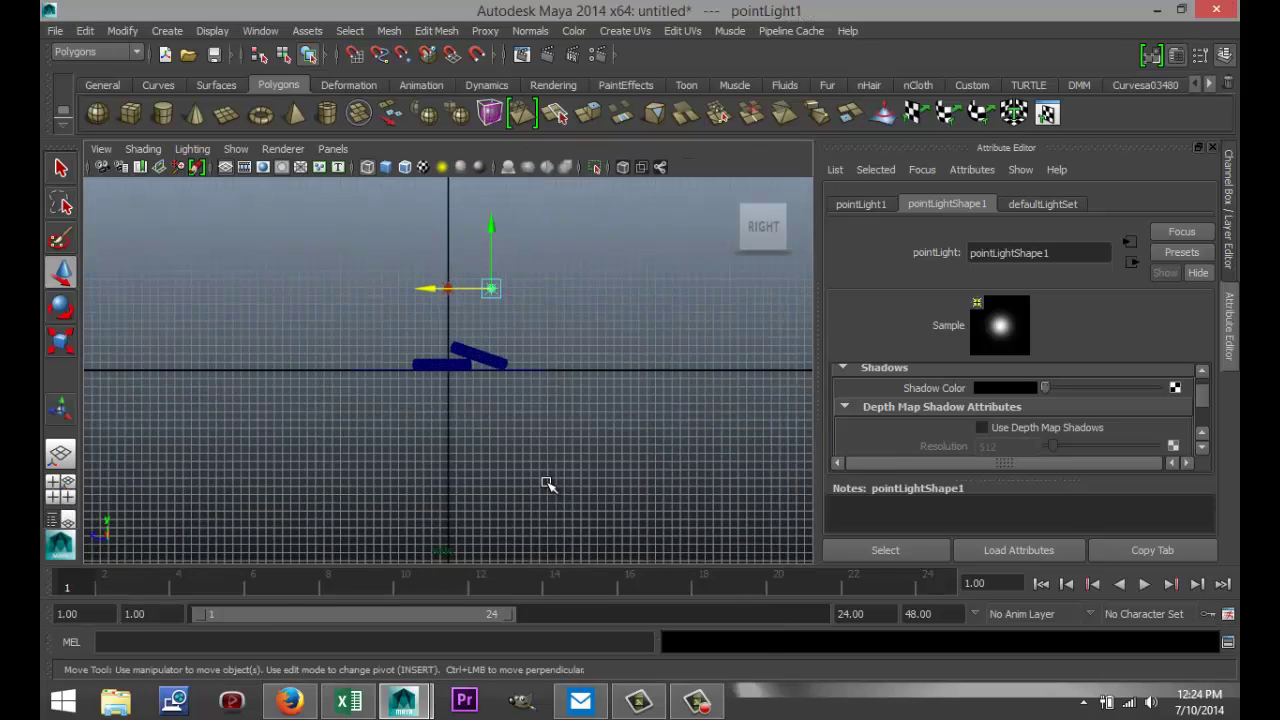
left_click_drag(487, 231, 488, 217)
left_click(449, 296)
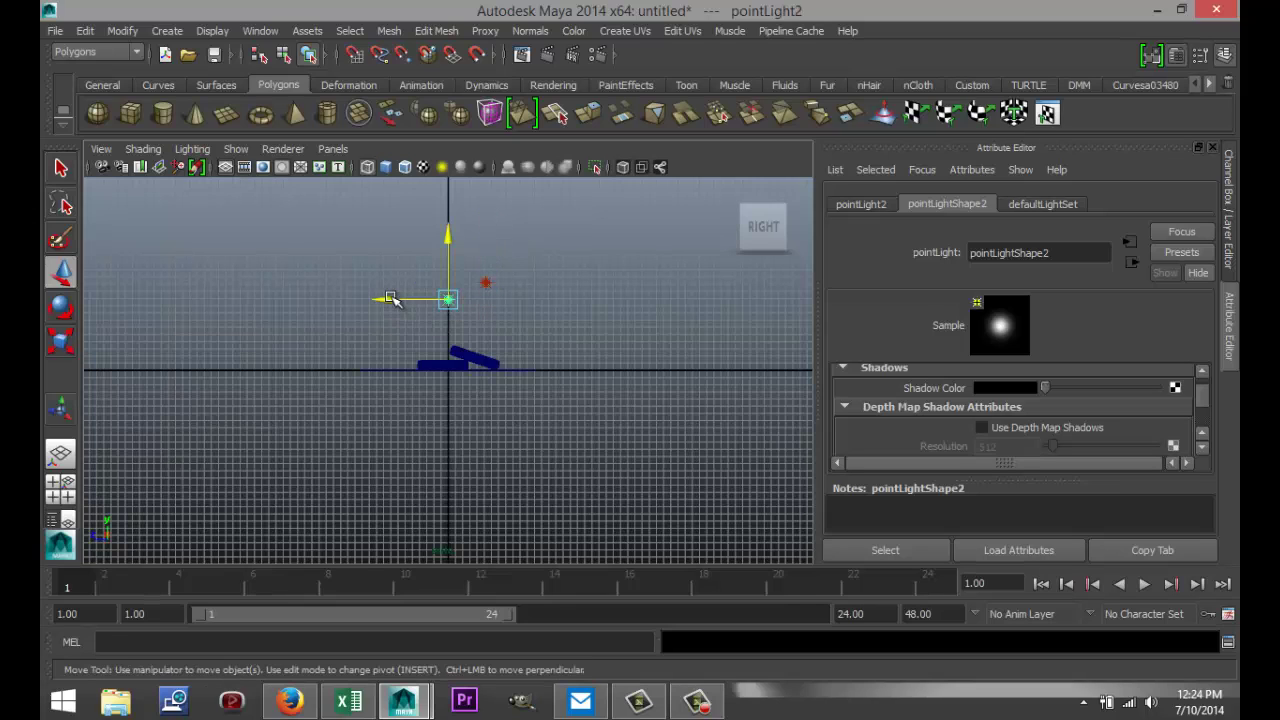
left_click_drag(391, 298, 313, 298)
left_click_drag(372, 248, 374, 292)
left_click(486, 283)
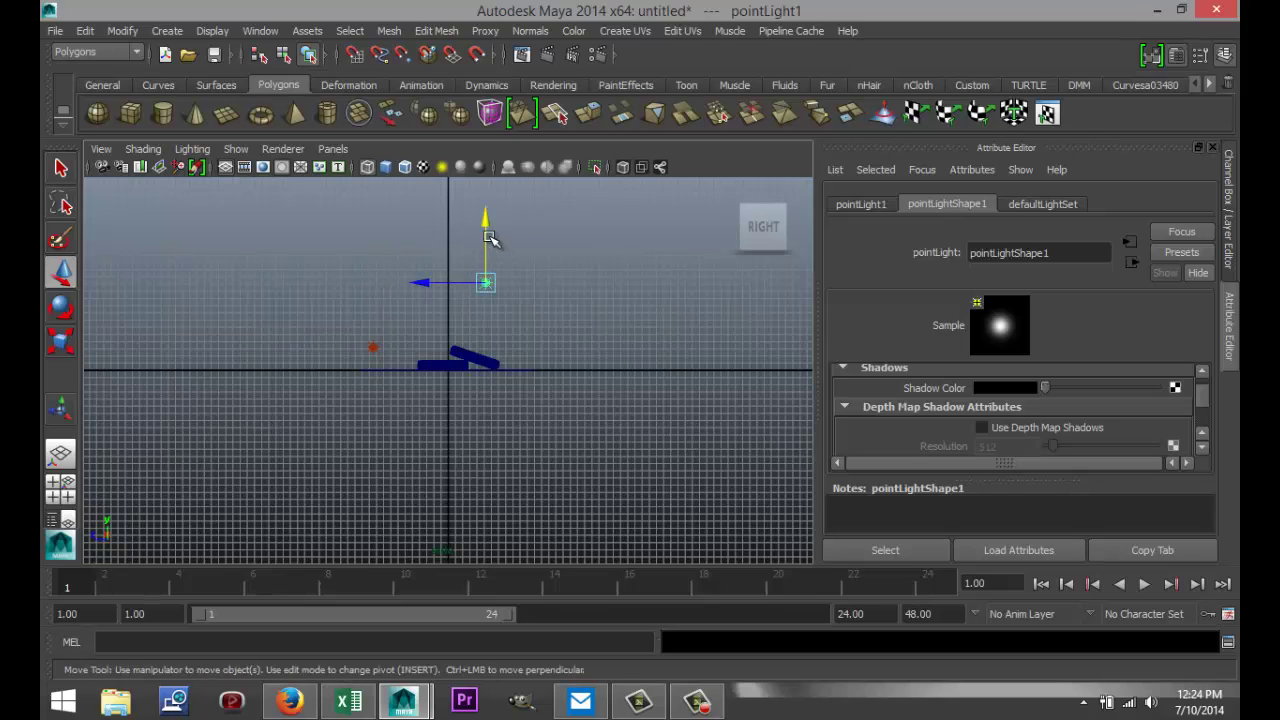
left_click_drag(489, 236, 489, 270)
left_click_drag(434, 316, 469, 316)
- Enable Use Depth Map Shadows on pointLight2 and return to the perspective view
left_click(373, 348)
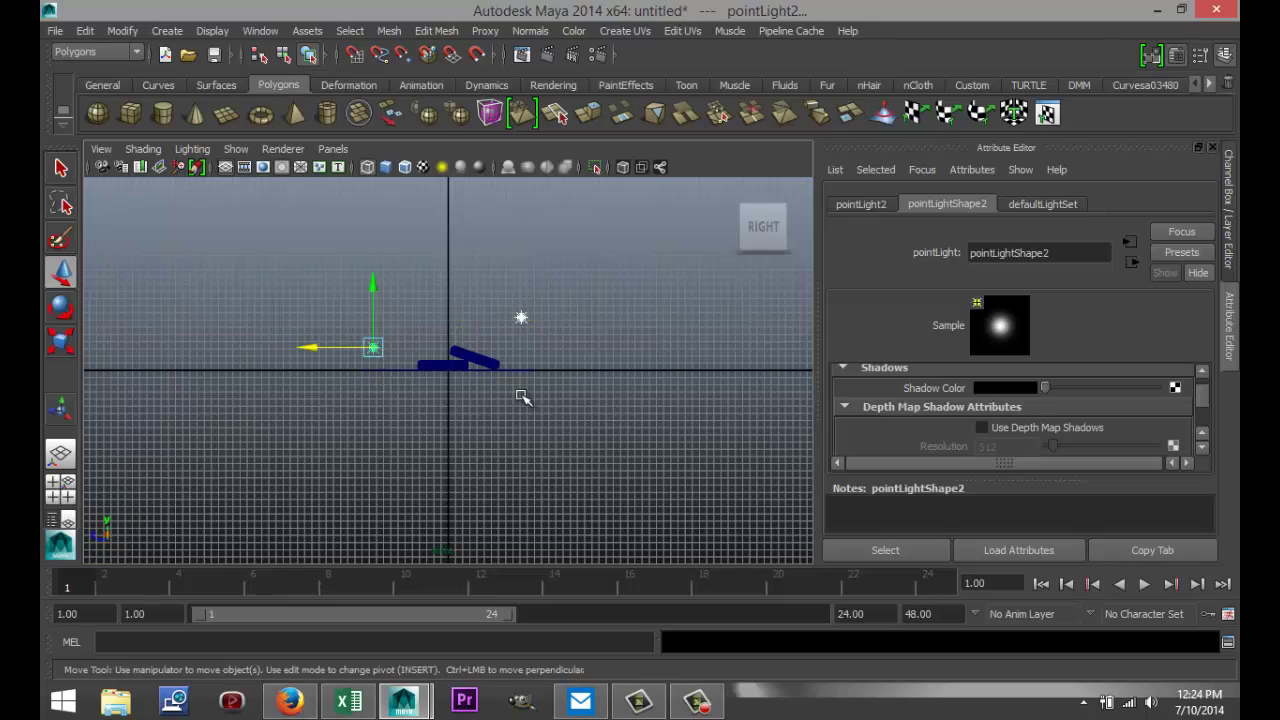
left_click(981, 428)
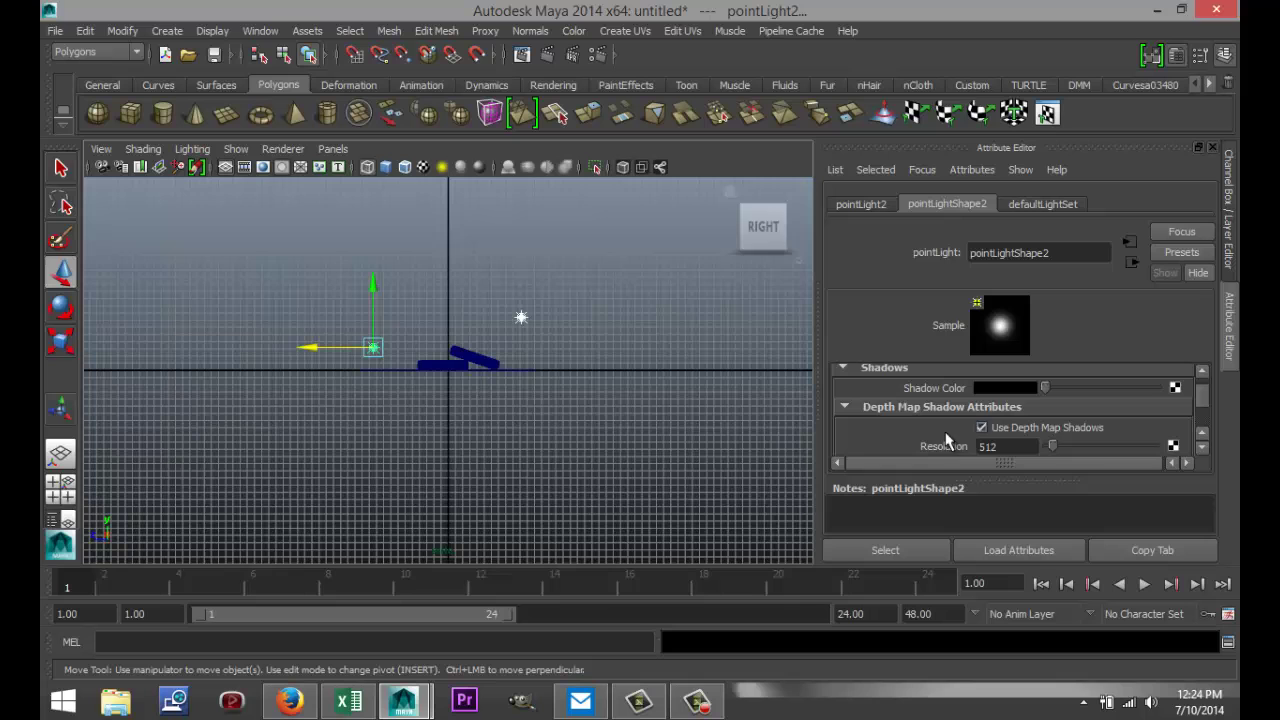
left_click(60, 490)
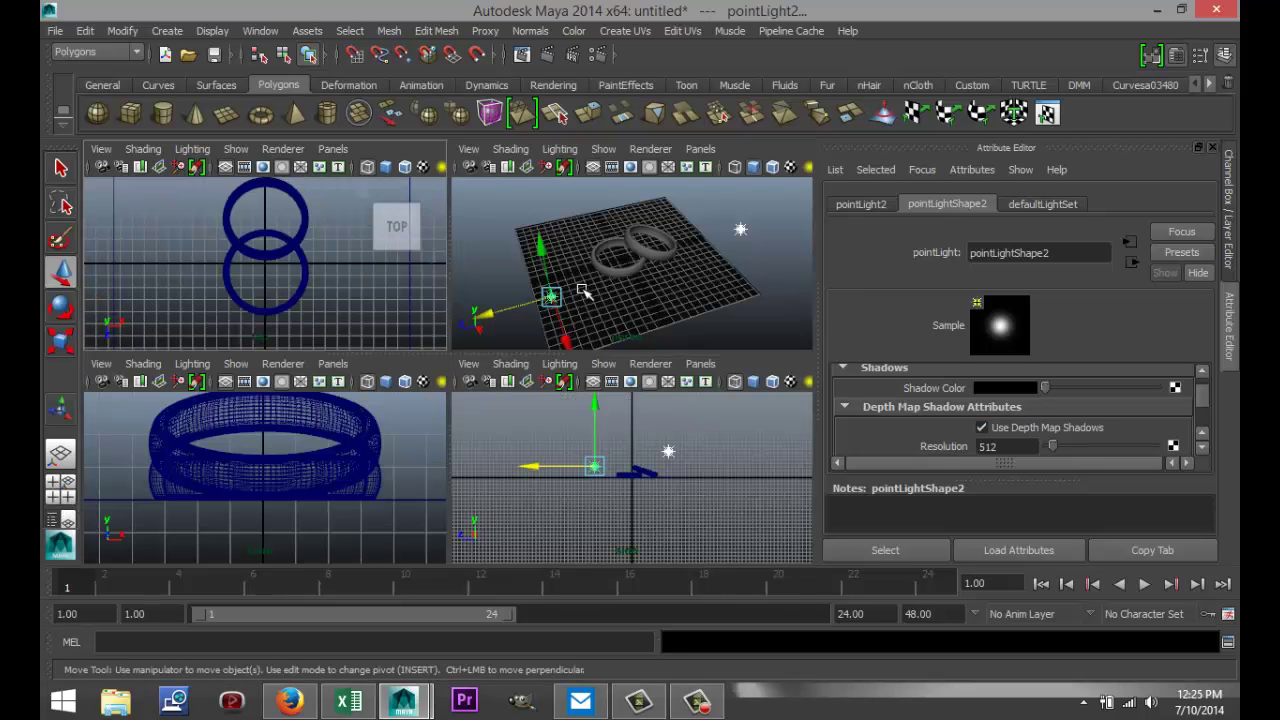
key("space")
scroll(578, 428, "up", 2)
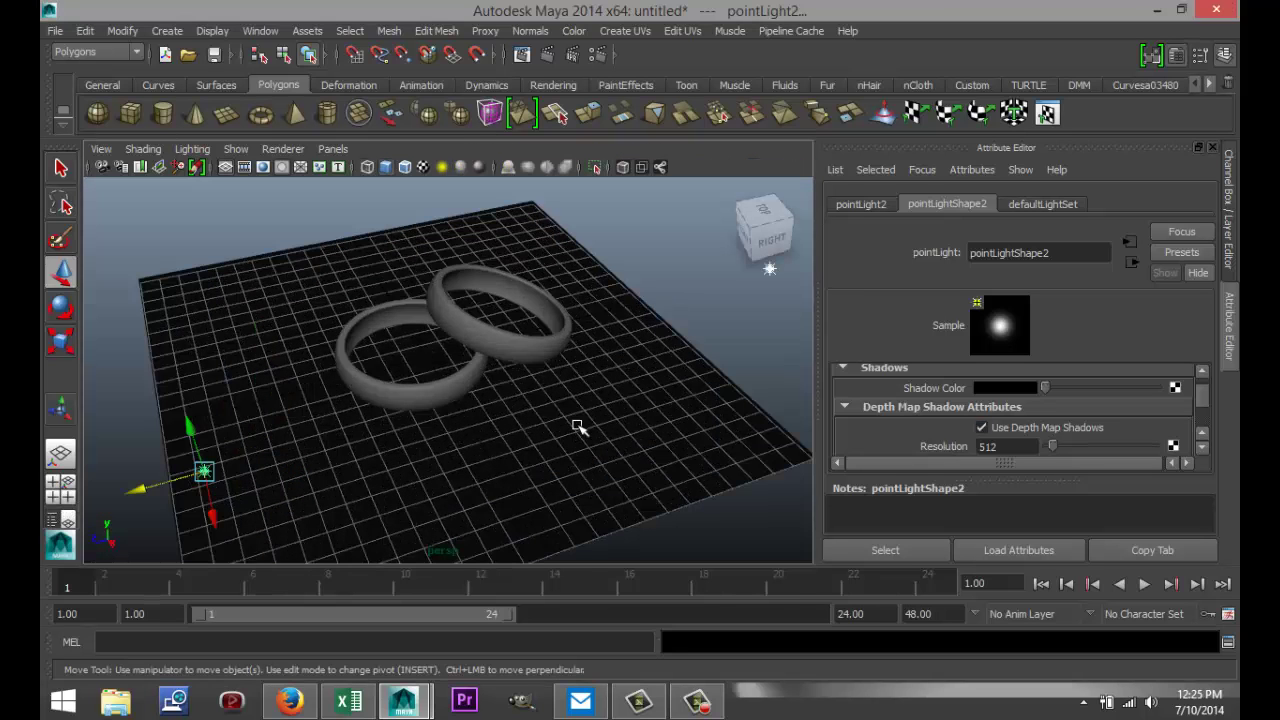
- Assign a new mia_material_x shader to both rings
left_click(524, 348)
left_click(444, 393, "shift")
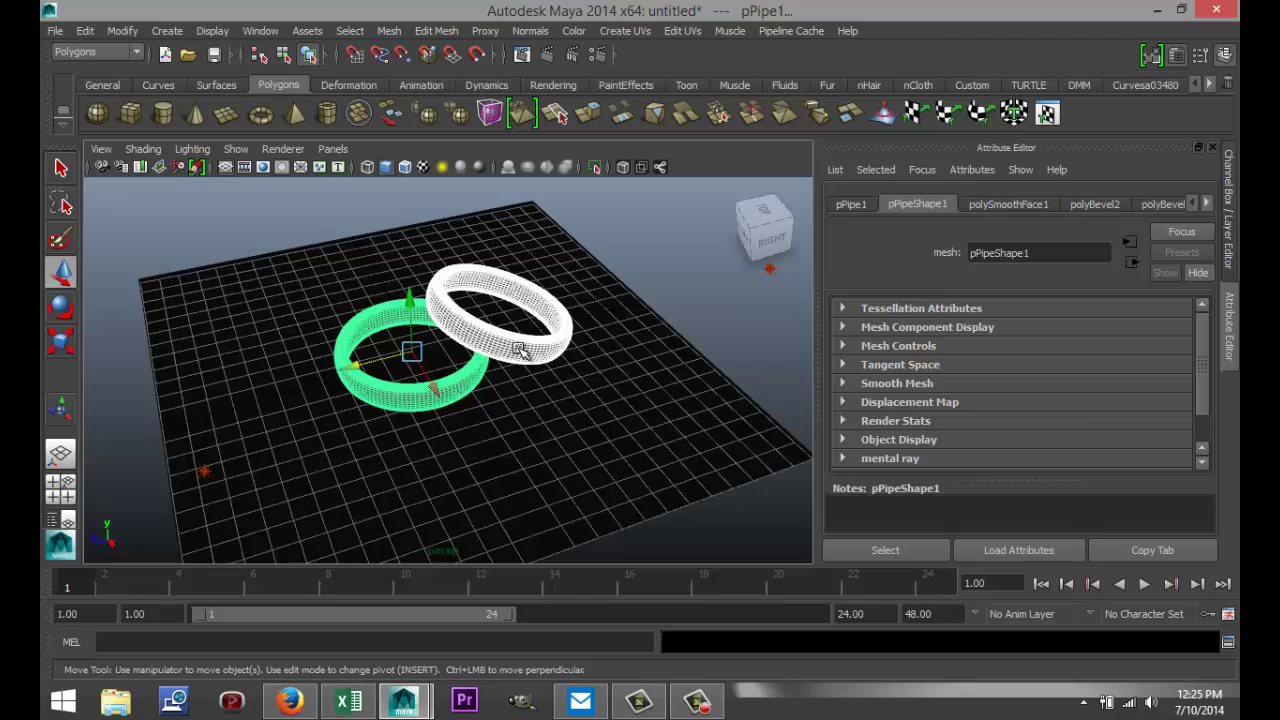
right_click_drag(520, 348, 522, 634)
left_click(508, 150)
type("ph")
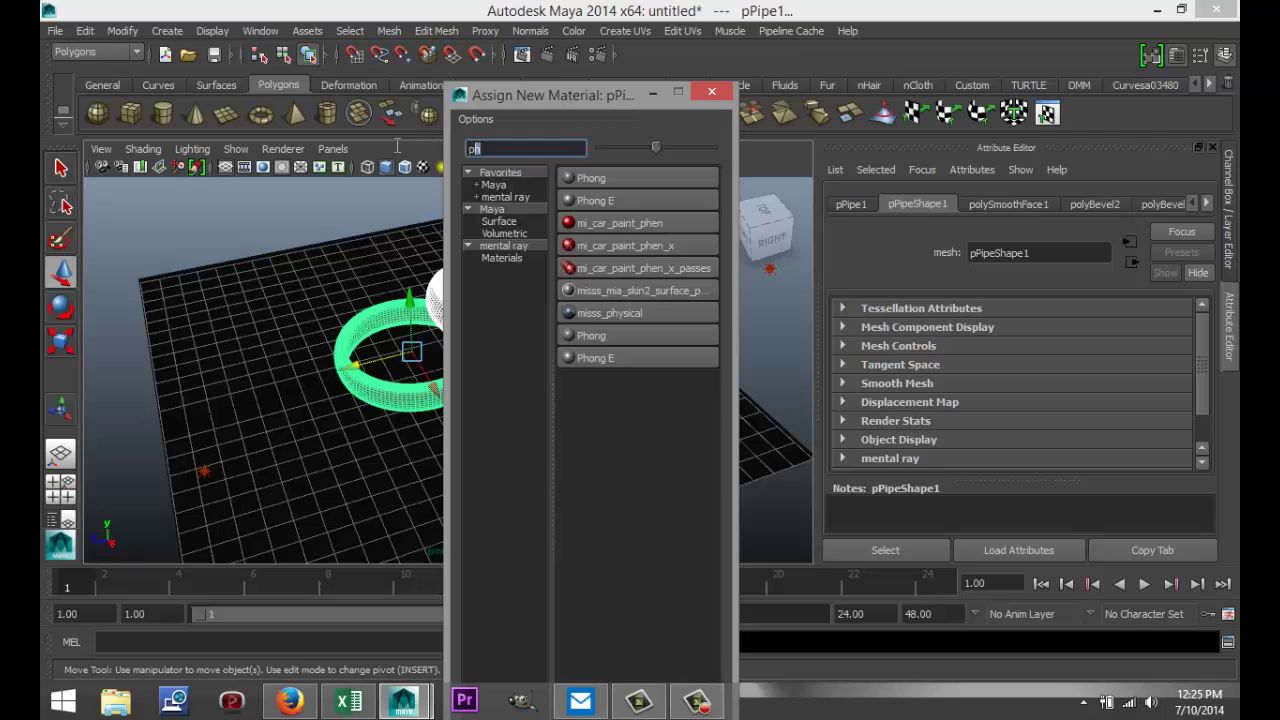
type("mia")
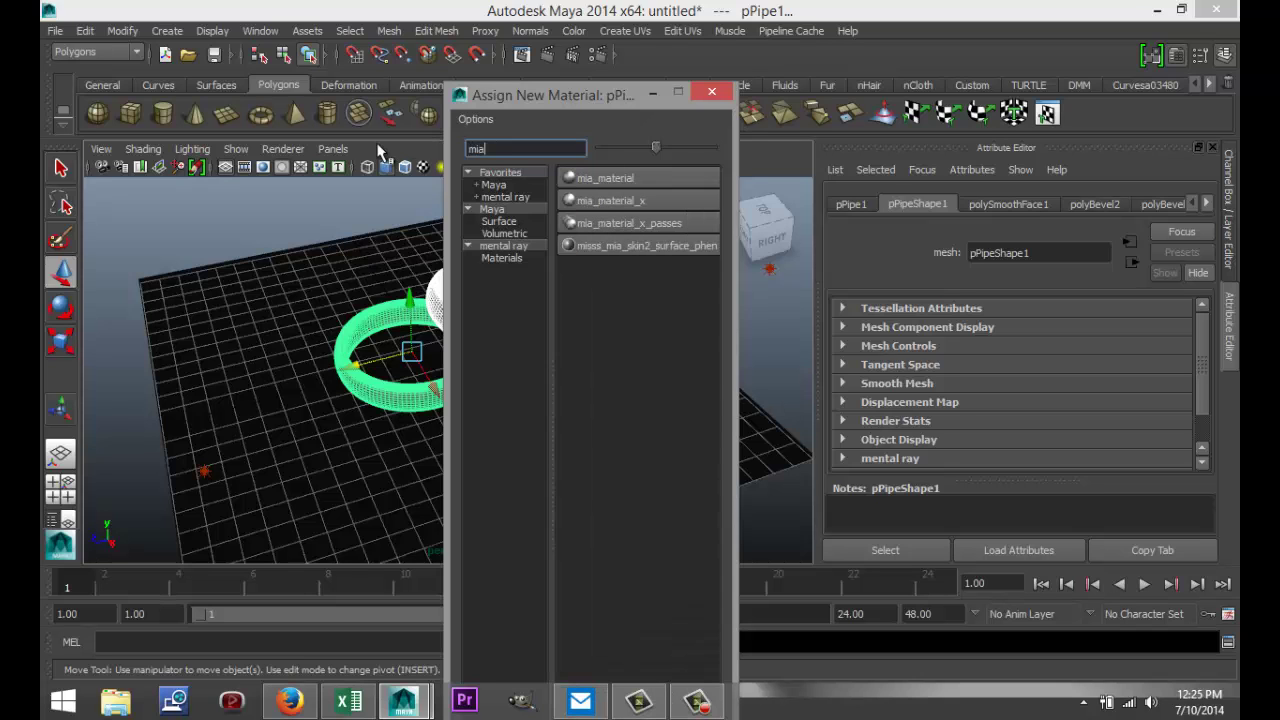
left_click(641, 200)
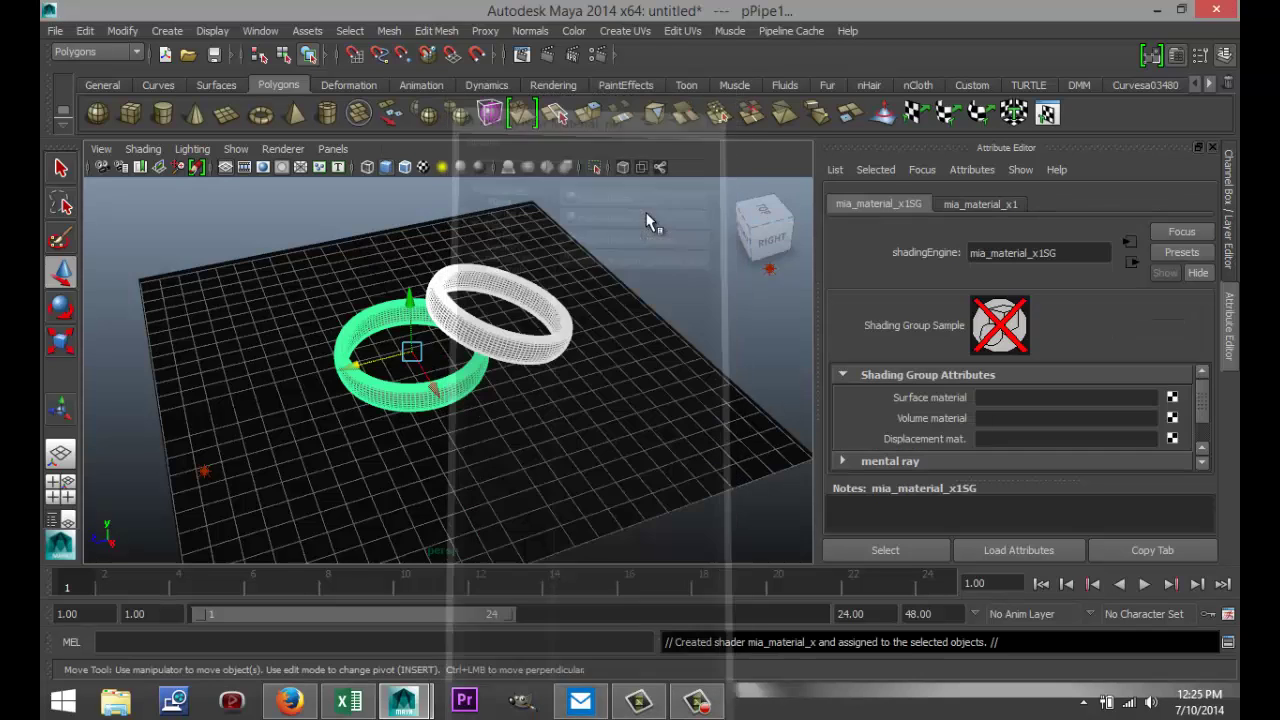
- Blend the Copper preset at 50%, lighten the diffuse colour, and set diffuse weight 0.812
left_click(1004, 203)
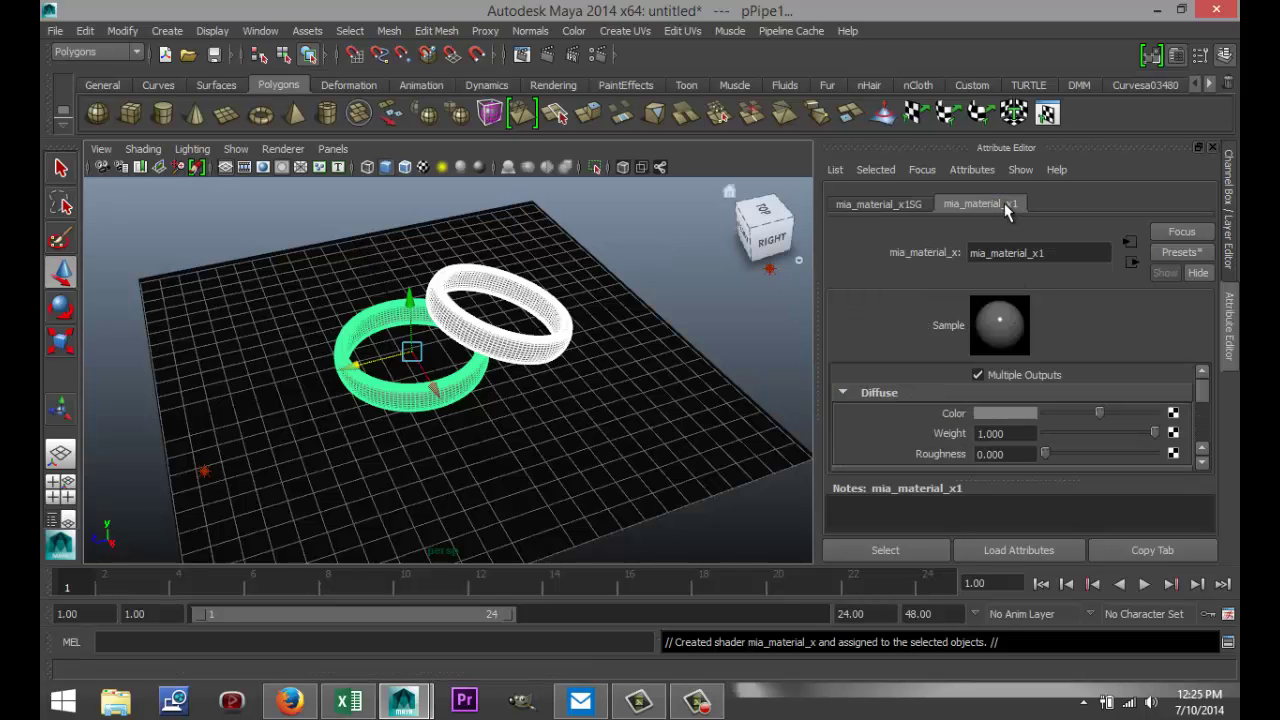
left_click(1182, 253)
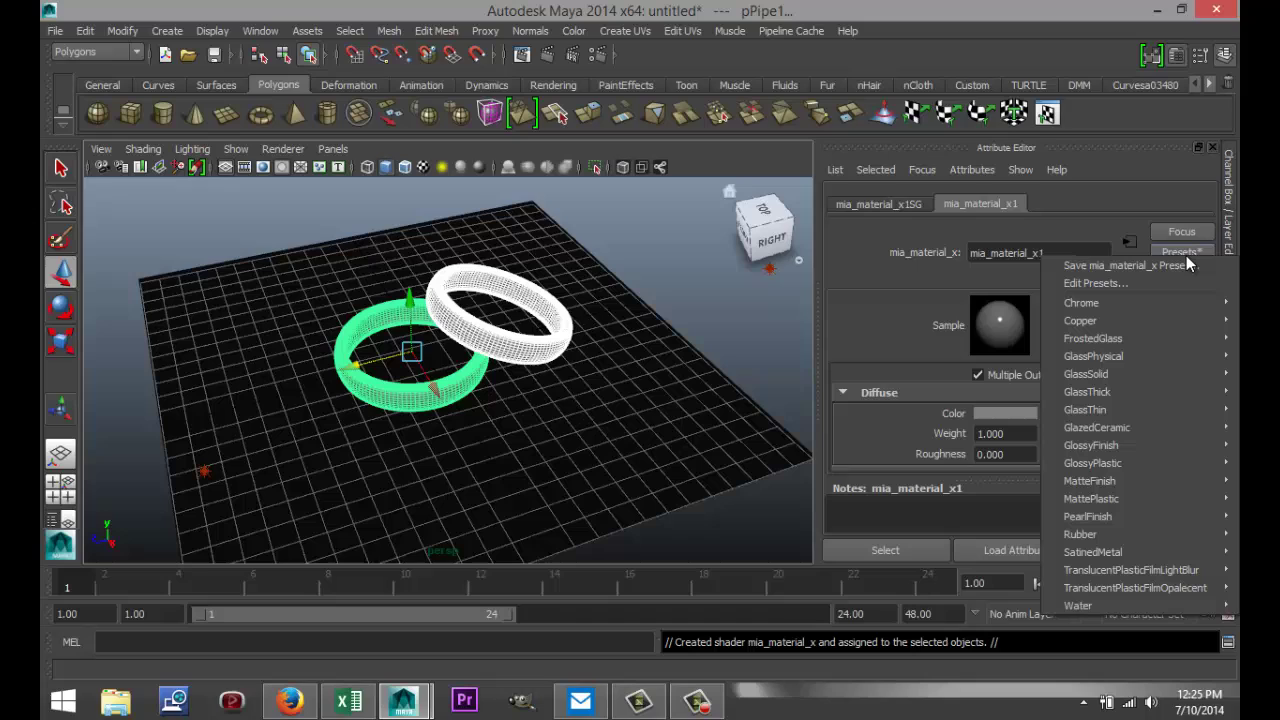
mouse_move(1179, 320)
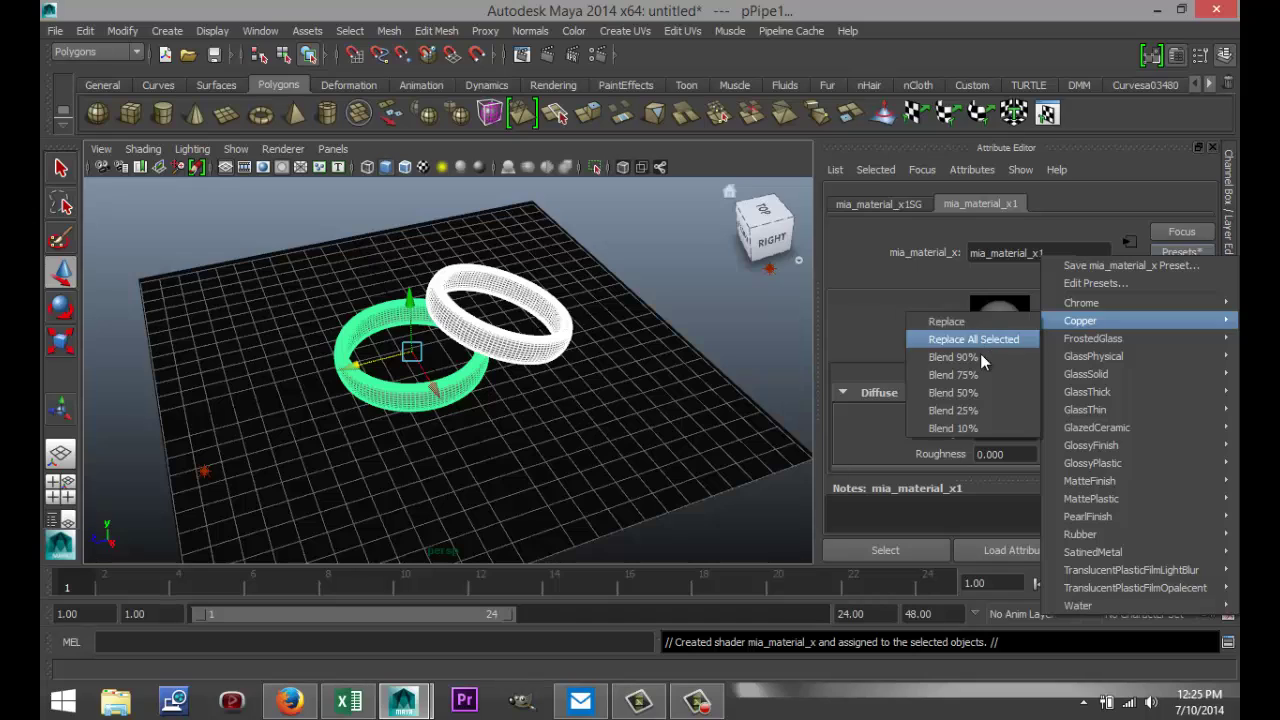
left_click(978, 392)
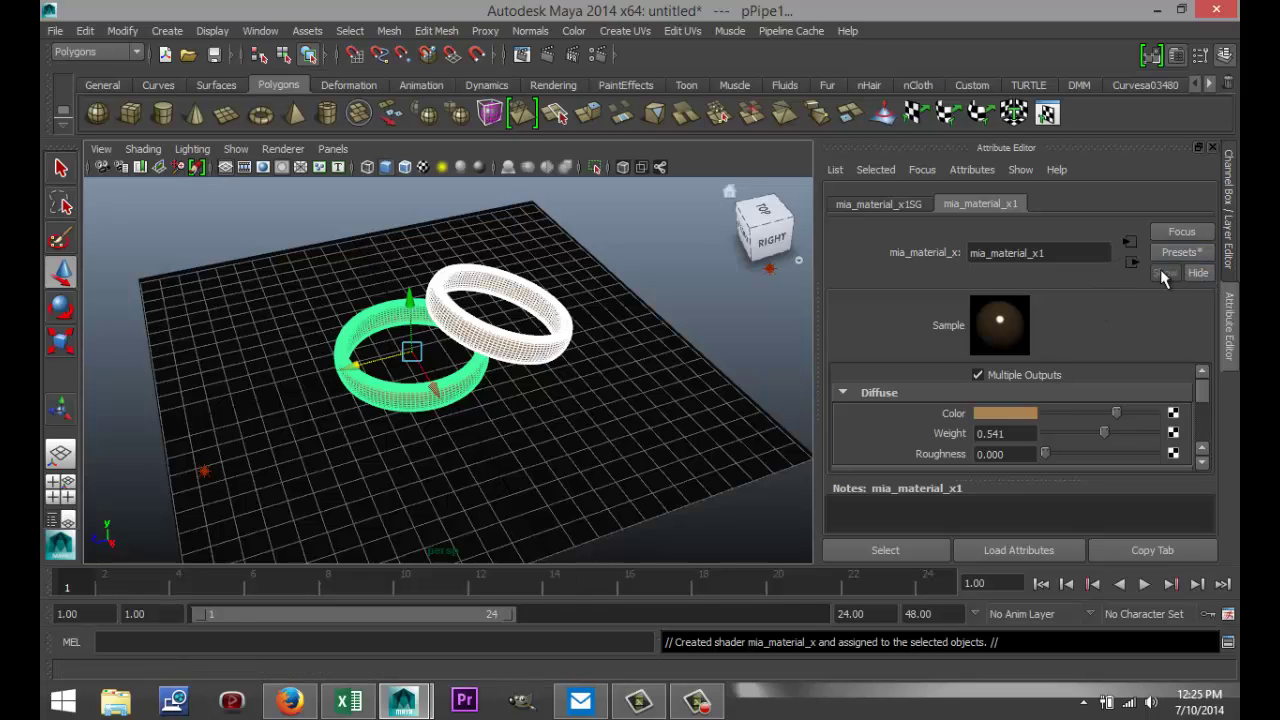
left_click_drag(1117, 422, 1151, 424)
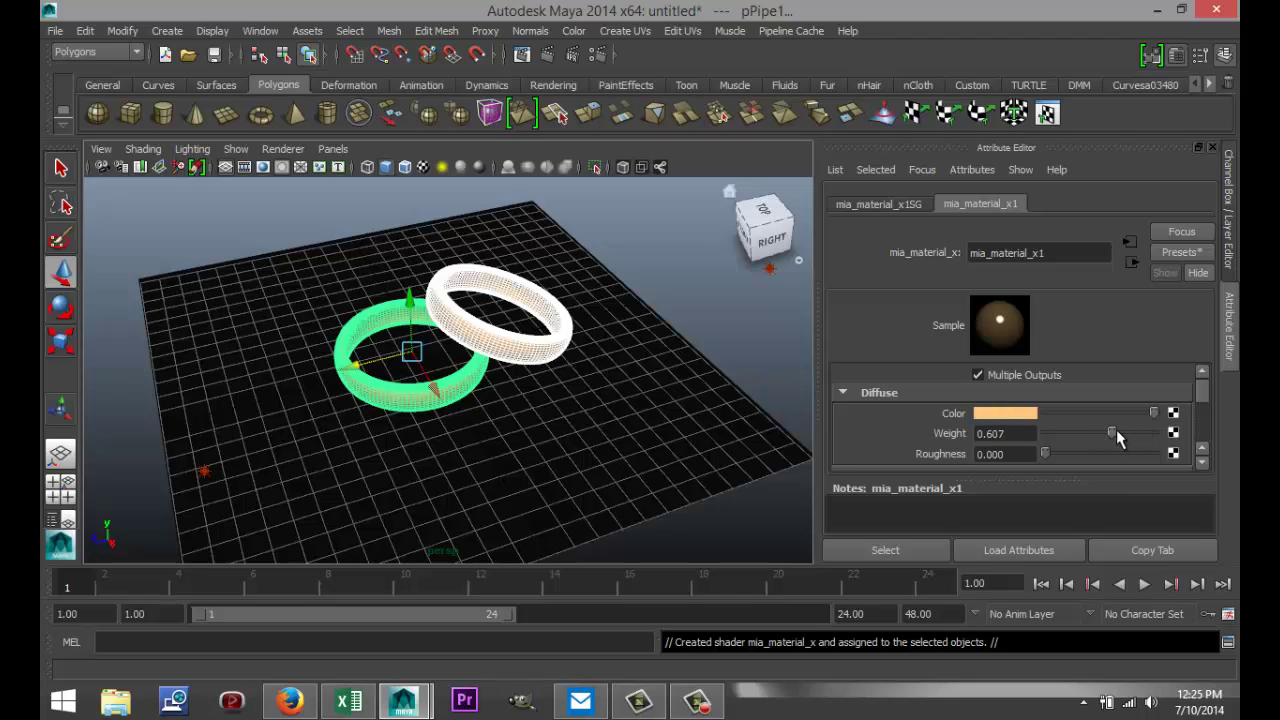
left_click_drag(1111, 433, 1133, 433)
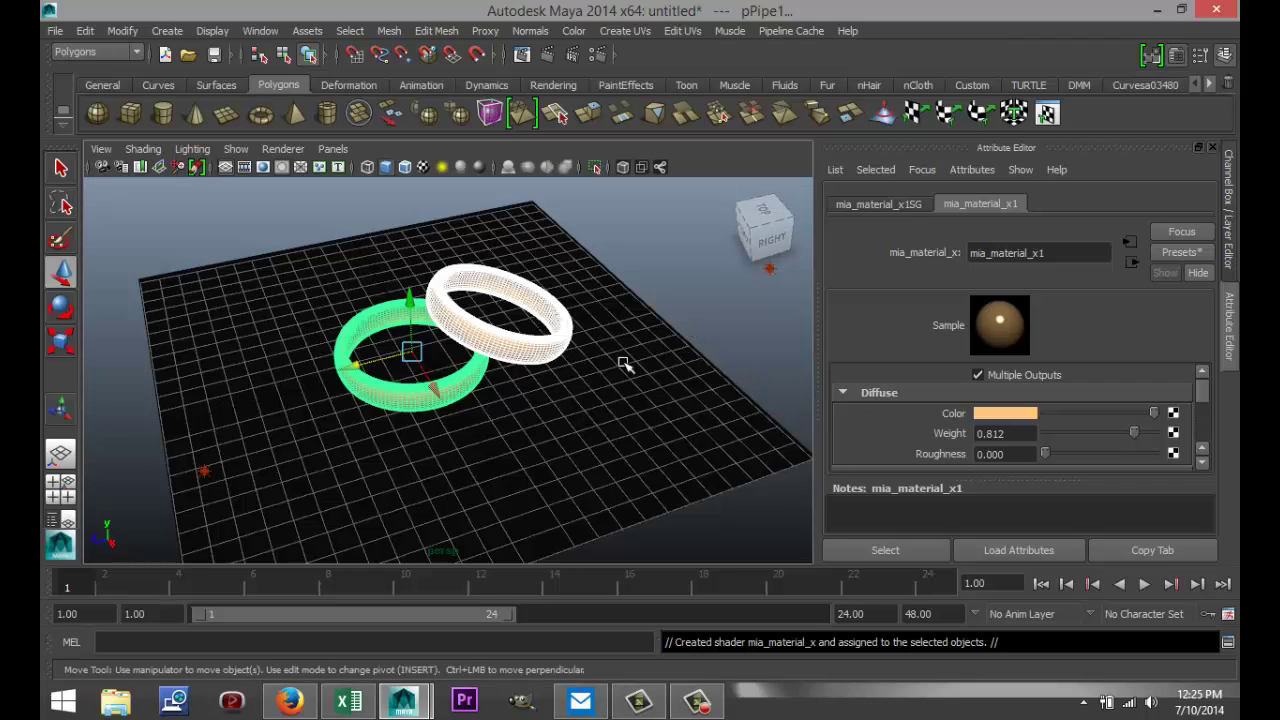
- Turn the viewport background black and tumble the camera to a low, close angle on the rings
scroll(597, 392, "up", 2)
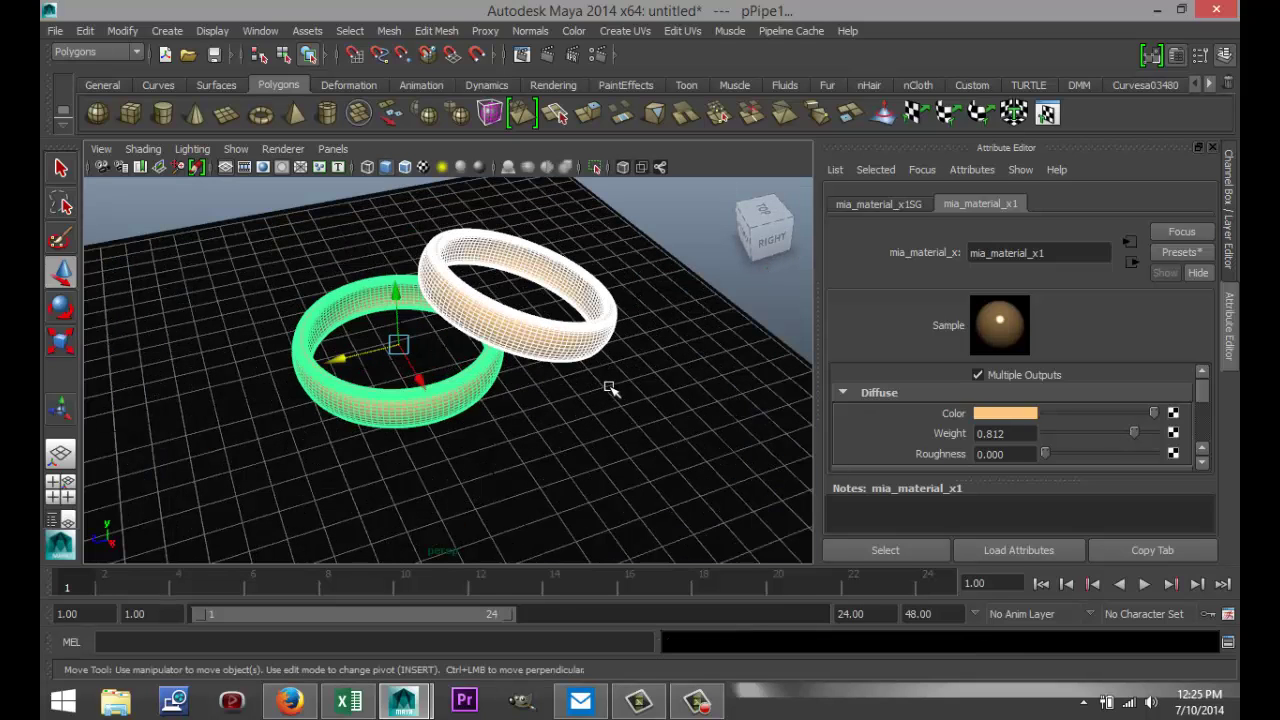
scroll(603, 389, "up", 3)
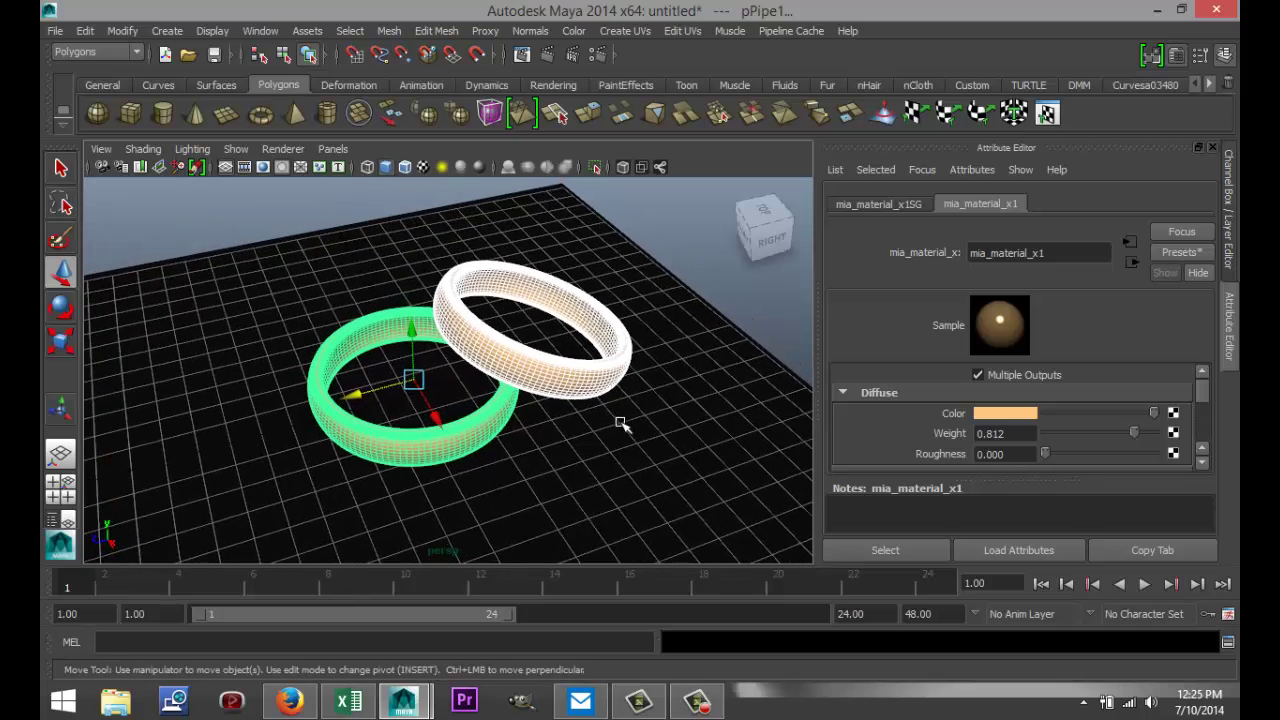
left_click(682, 474)
scroll(657, 486, "down", 4)
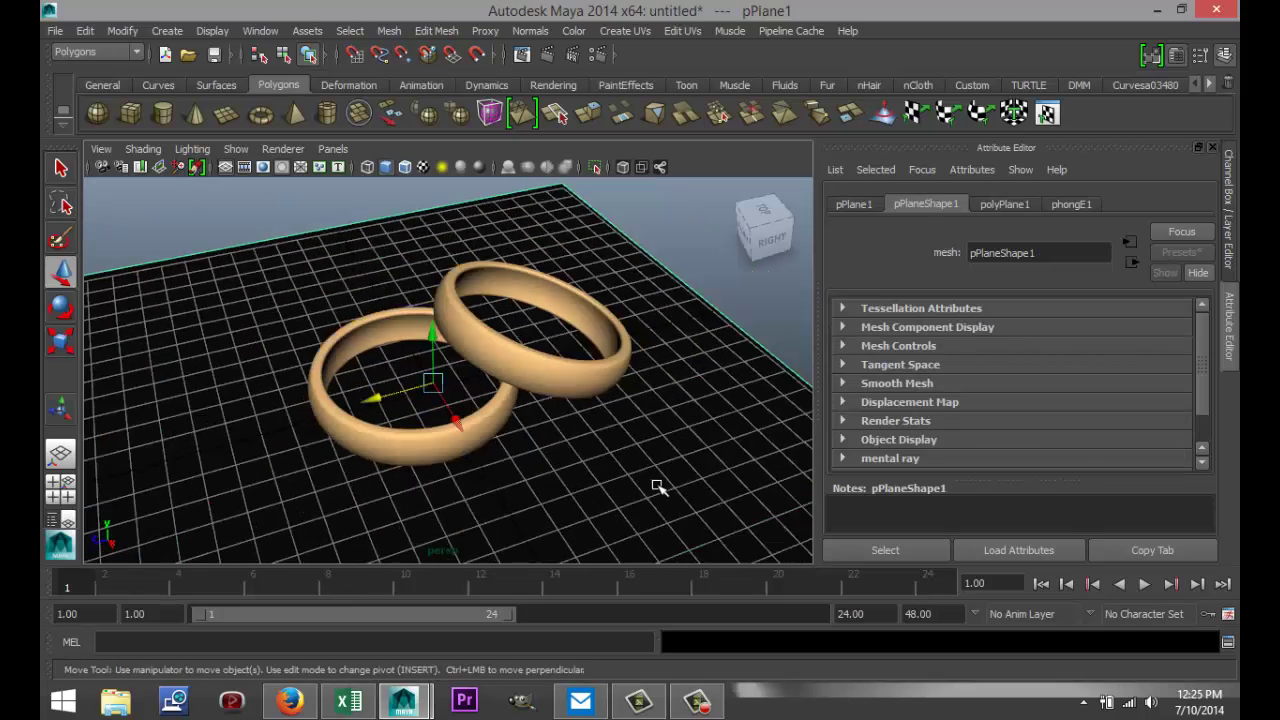
key("r")
key("alt+b")
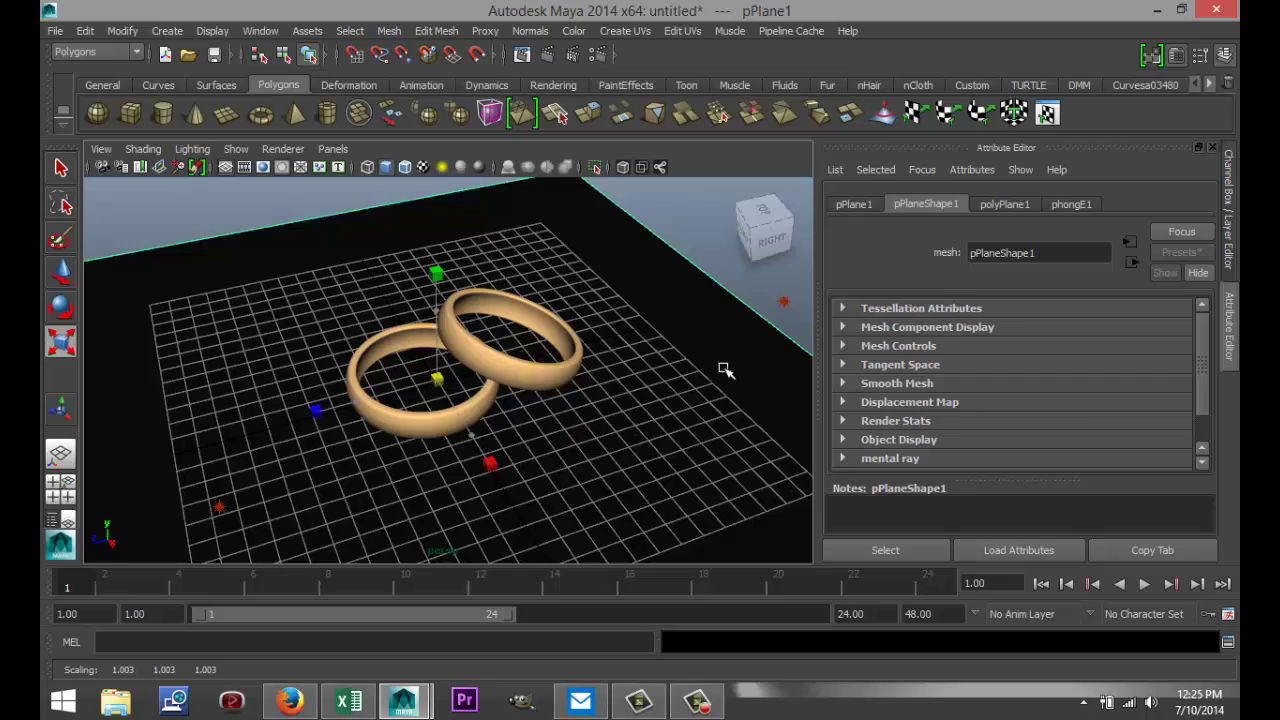
scroll(527, 472, "up", 2)
scroll(527, 472, "up", 2)
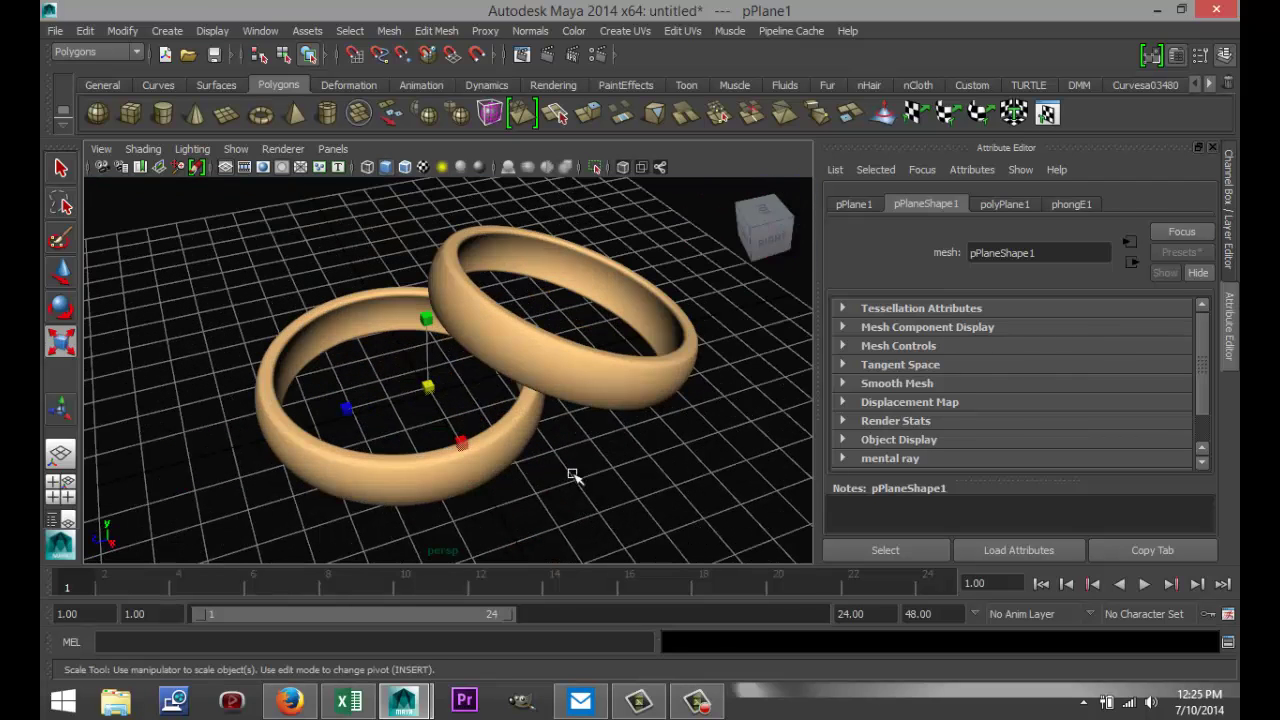
left_click_drag(597, 458, 578, 472, "alt")
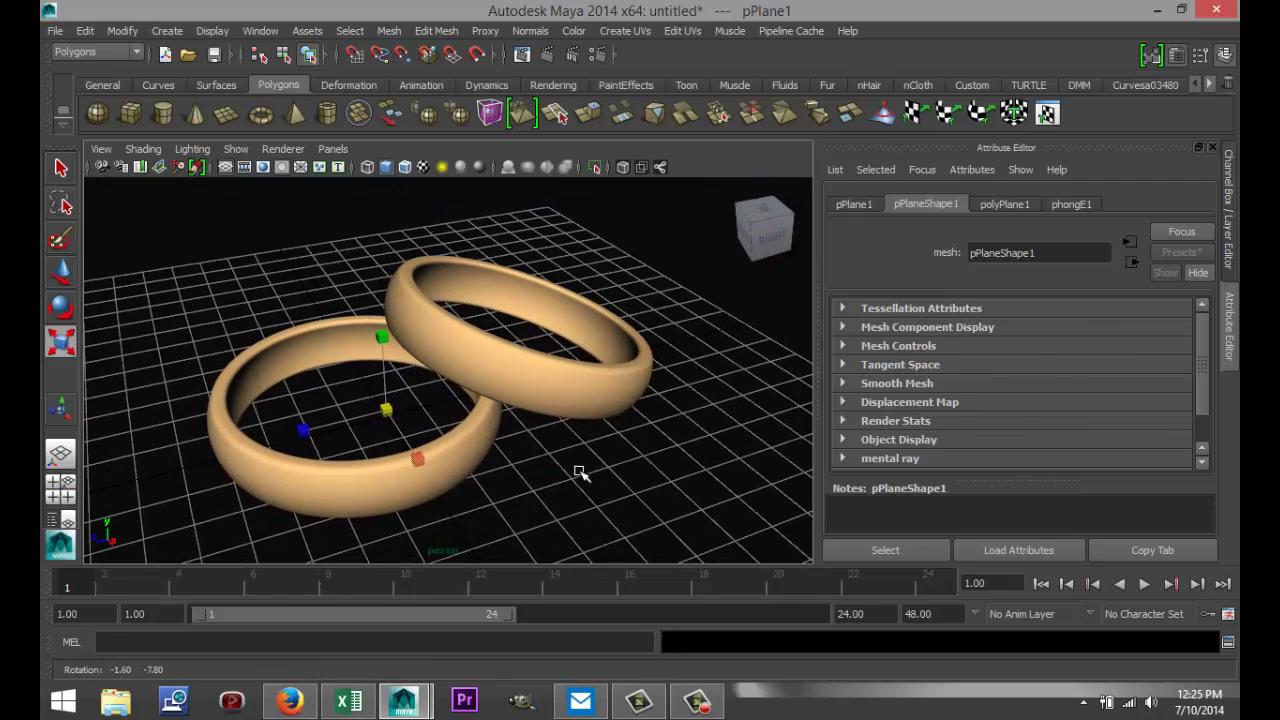
- Switch the renderer to mental ray and raise sampling quality to 1.25
left_click(597, 53)
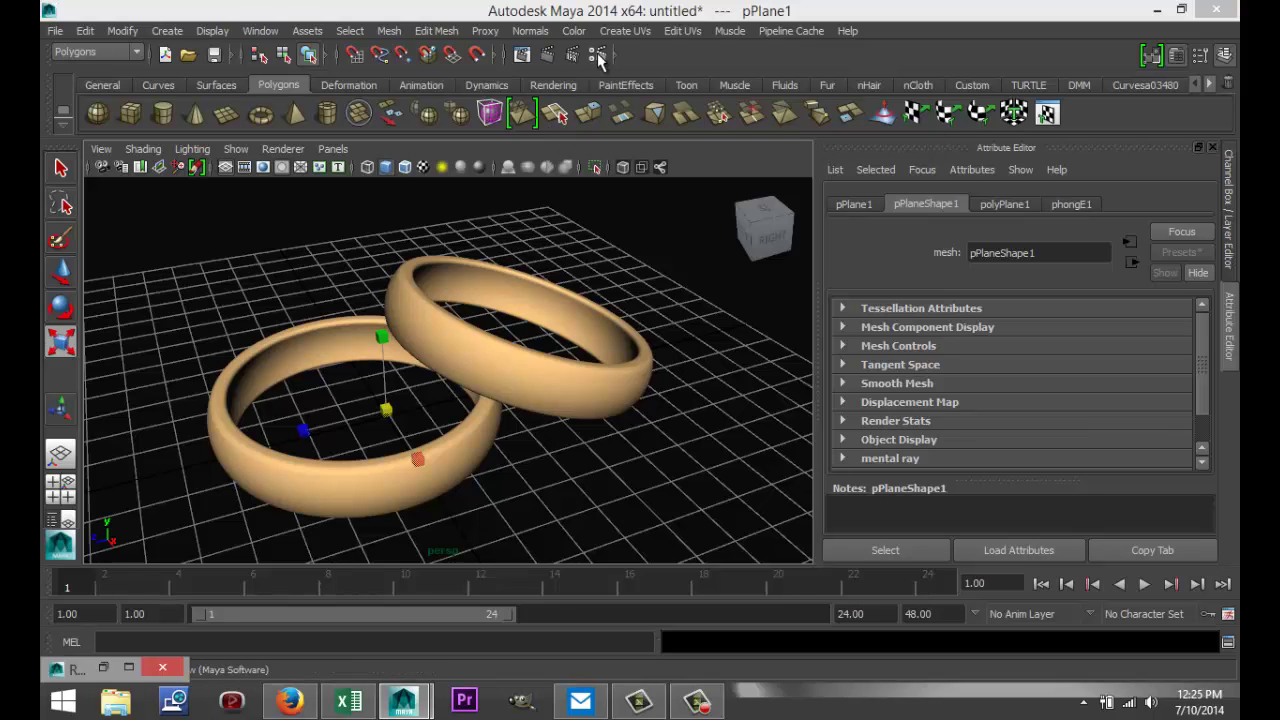
left_click(128, 667)
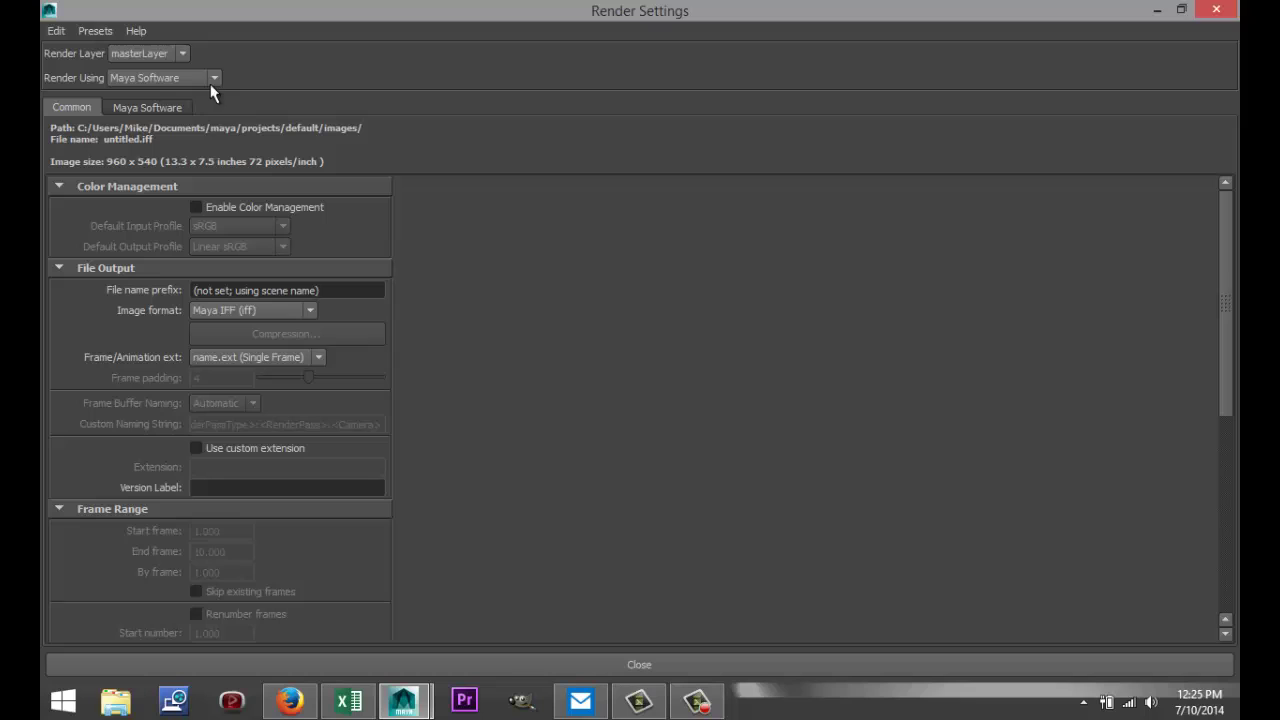
left_click(214, 78)
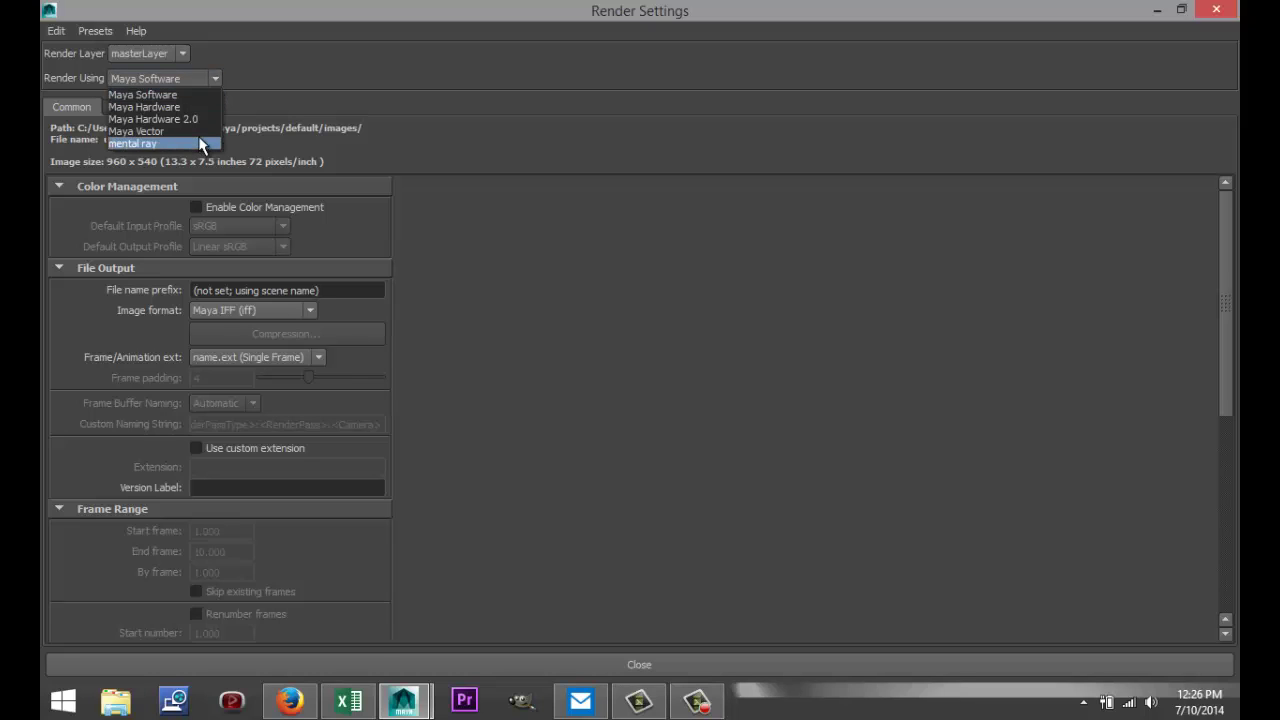
left_click(150, 143)
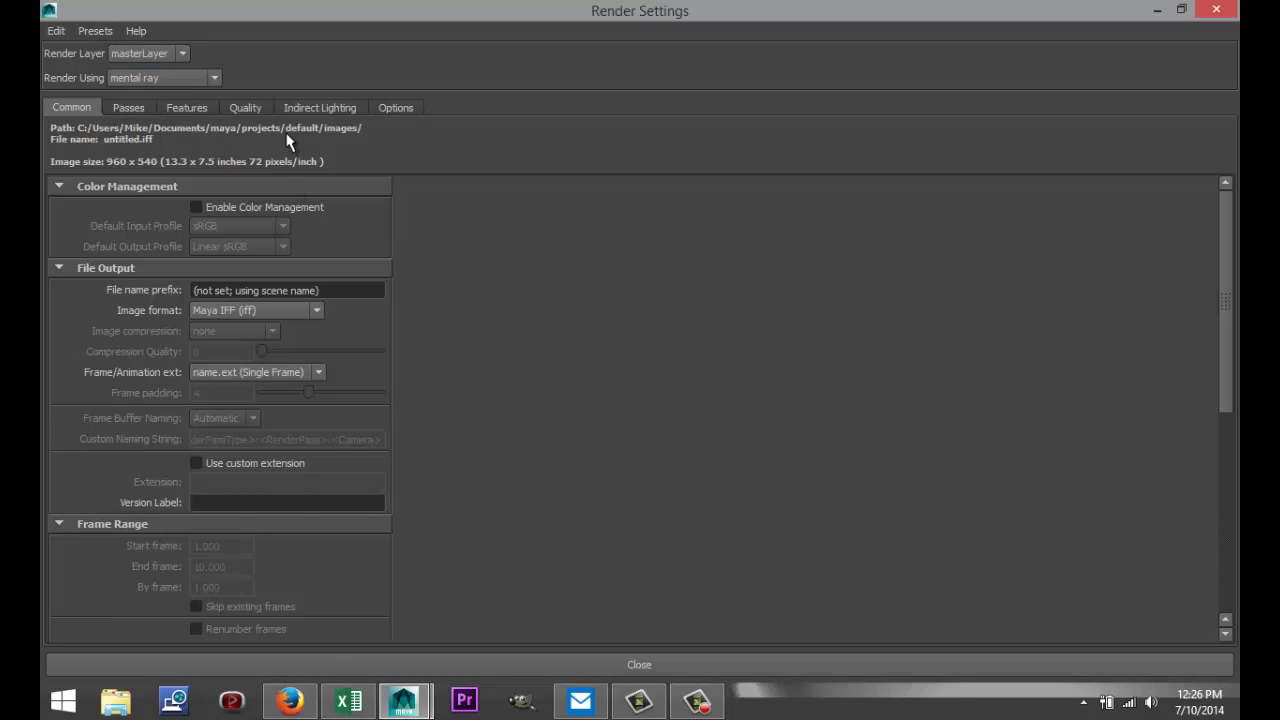
left_click(250, 108)
left_click_drag(339, 172, 772, 177)
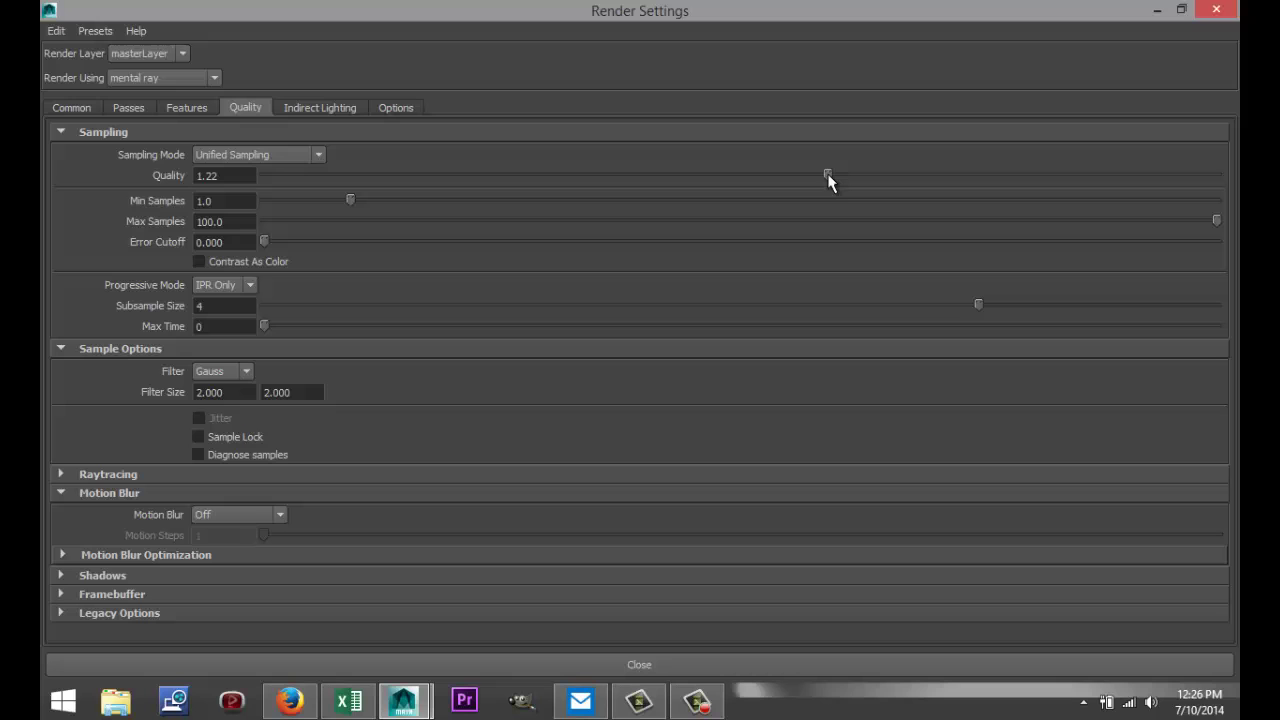
left_click_drag(839, 177, 841, 177)
- Set the image size preset to HD 1080 (1920x1080) and put Render Settings away
left_click(72, 108)
scroll(429, 391, "down", 10)
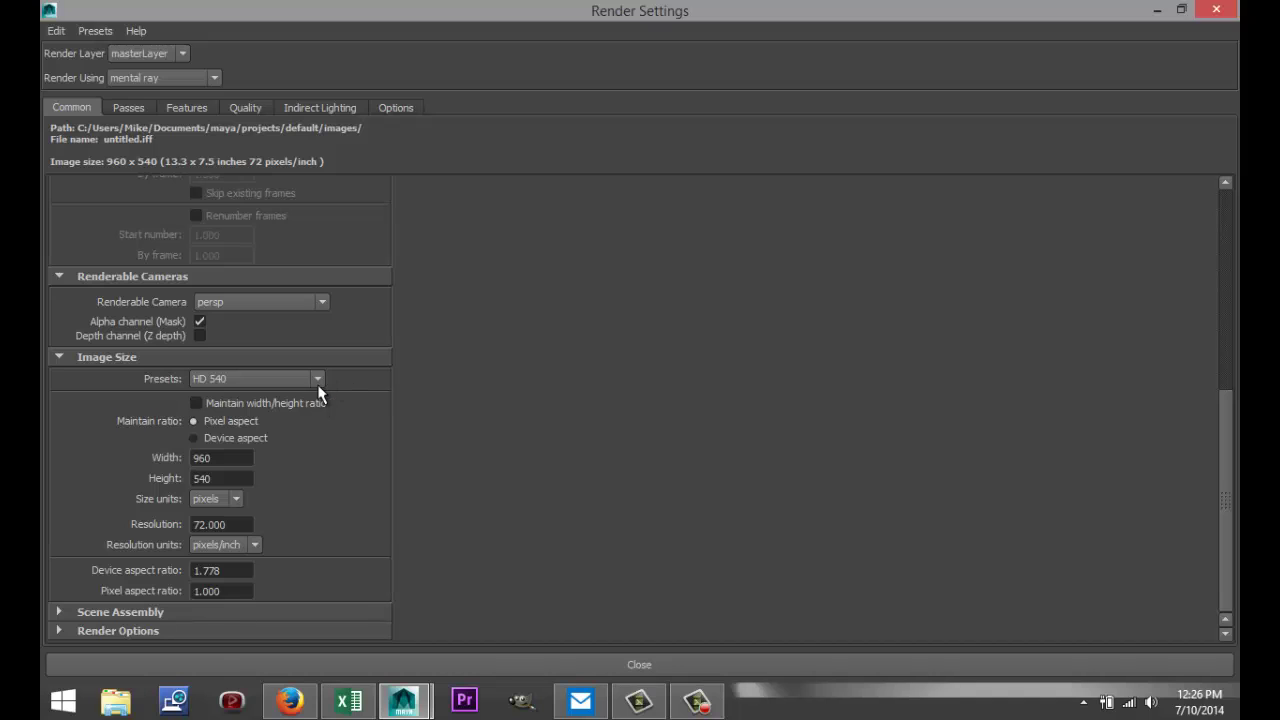
left_click(318, 381)
scroll(315, 425, "down", 3)
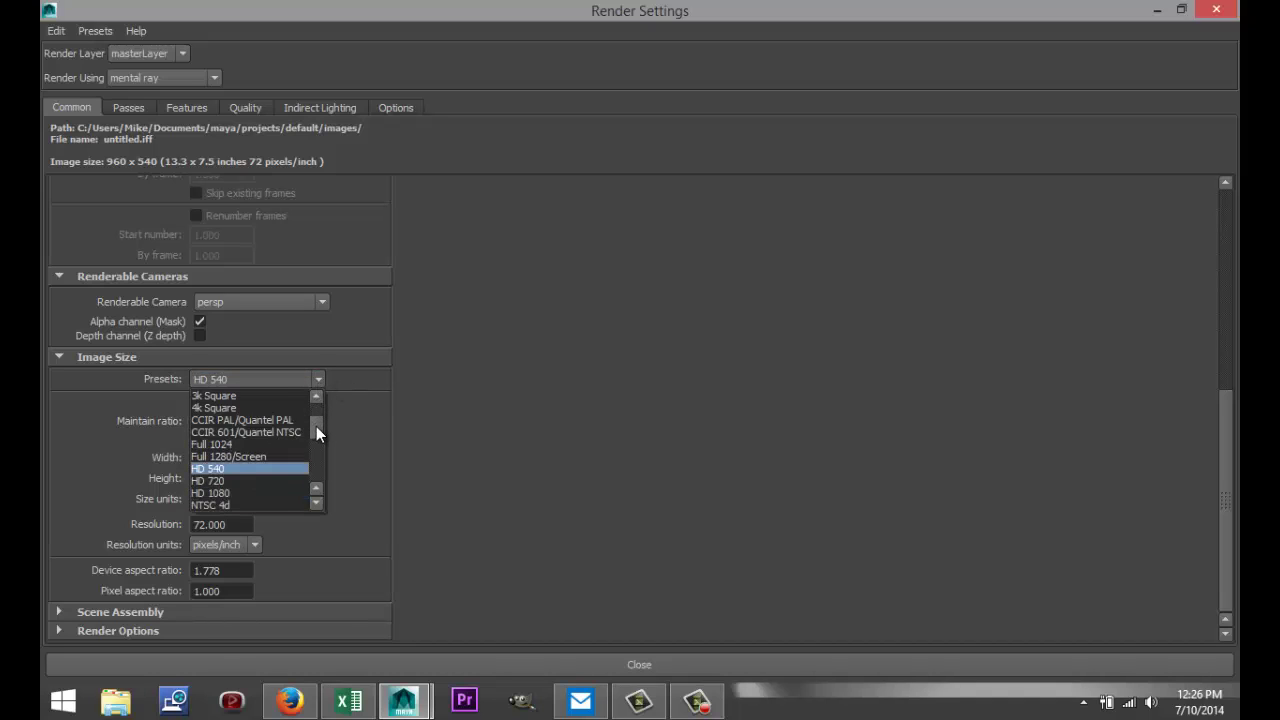
left_click(262, 455)
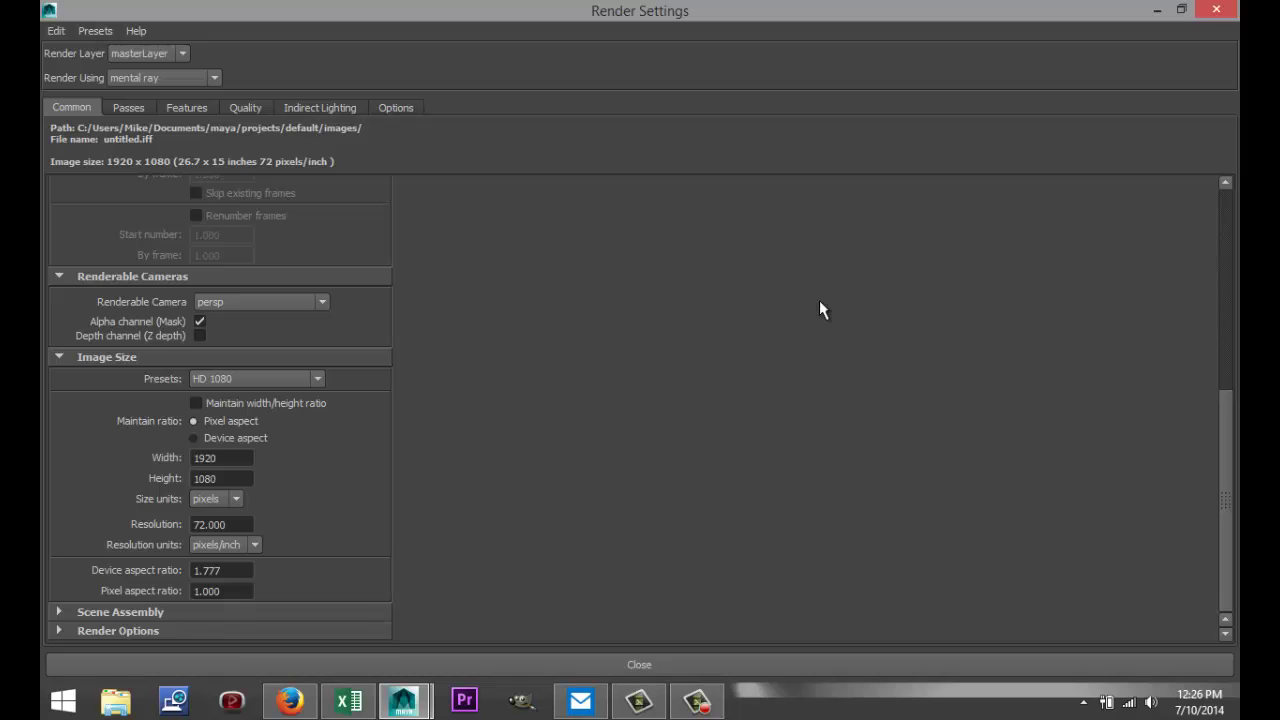
left_click(1155, 14)
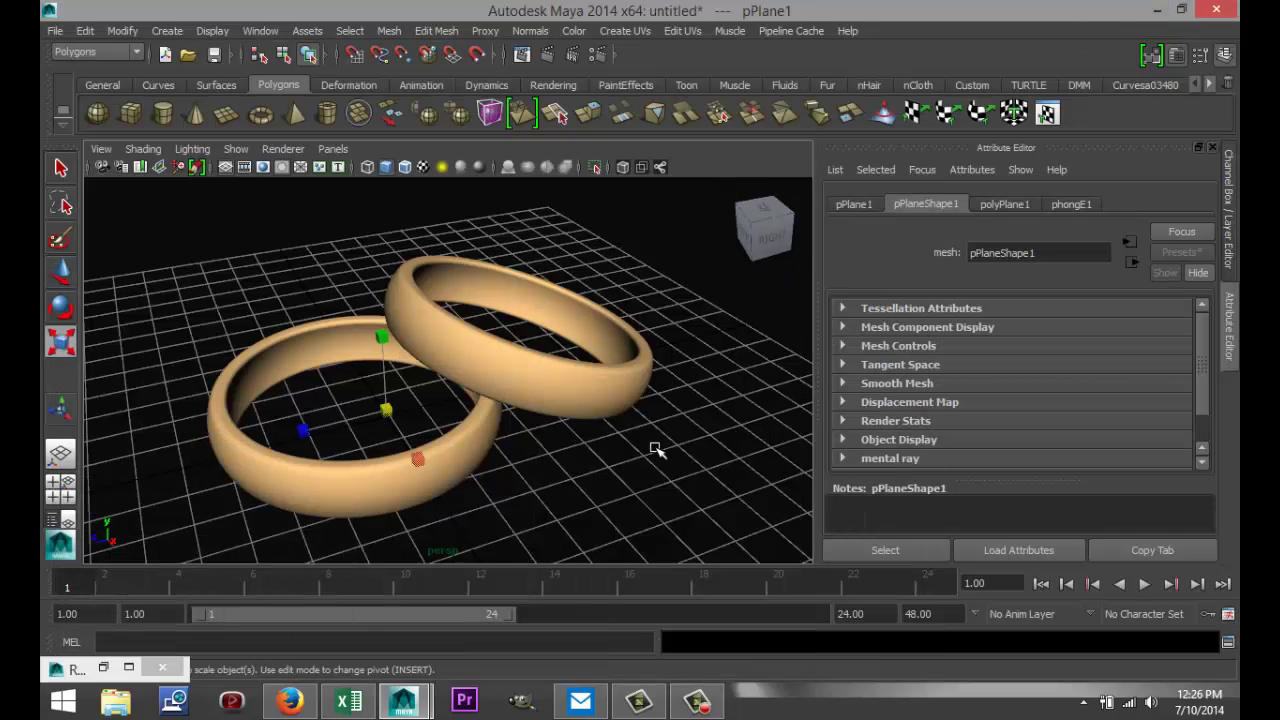
- Launch a mental ray test render of the current frame, then minimize the Render View
left_click(549, 55)
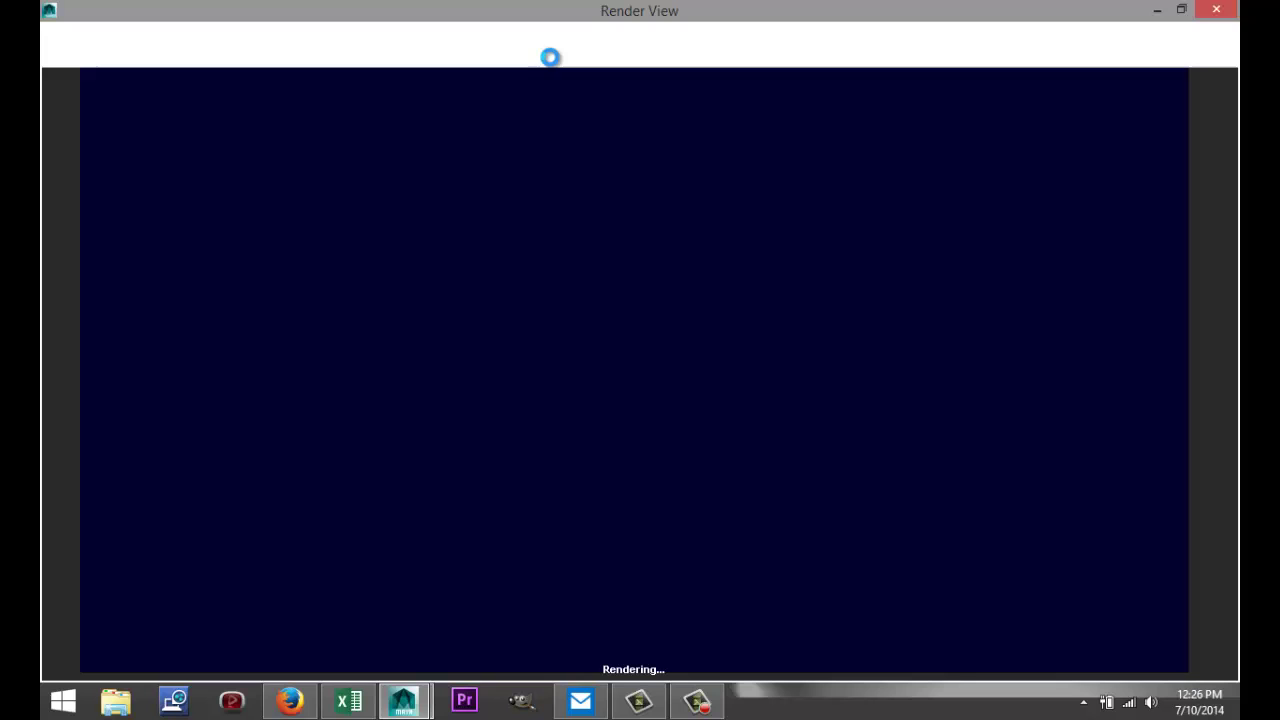
left_click(700, 701)
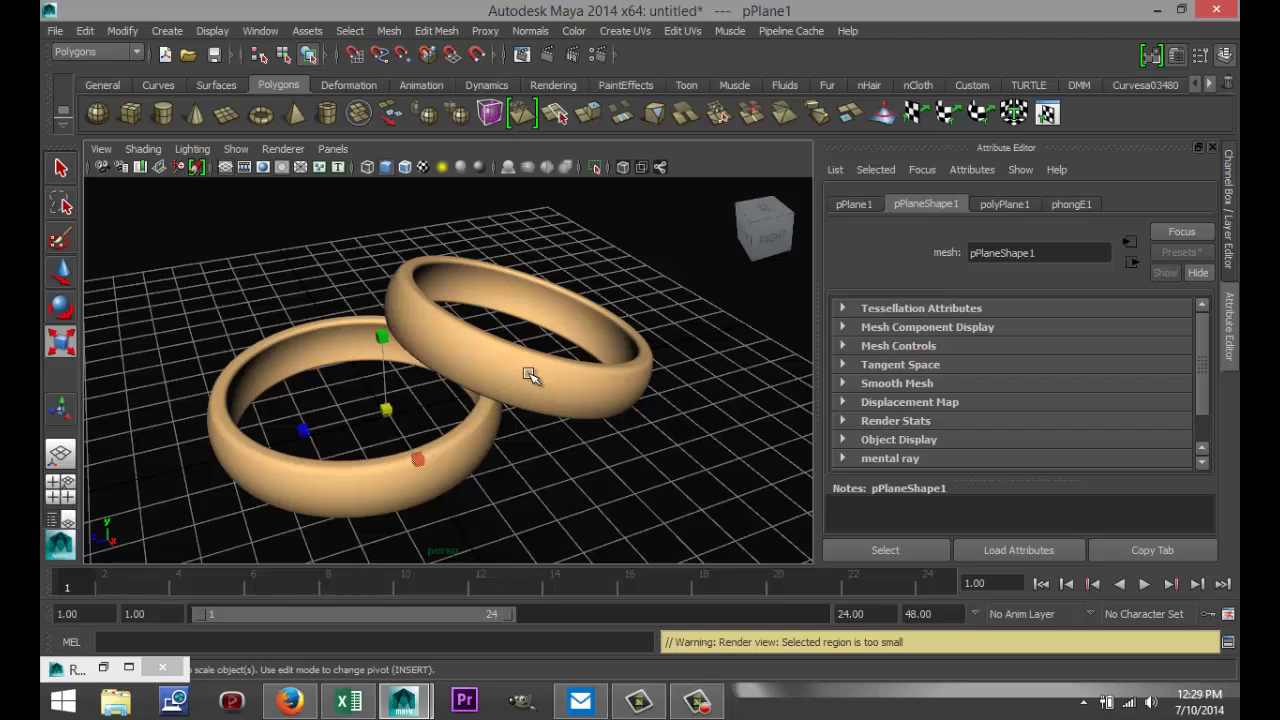
- Select the left ring and assign it a new mia_material_x shader
left_click(530, 374)
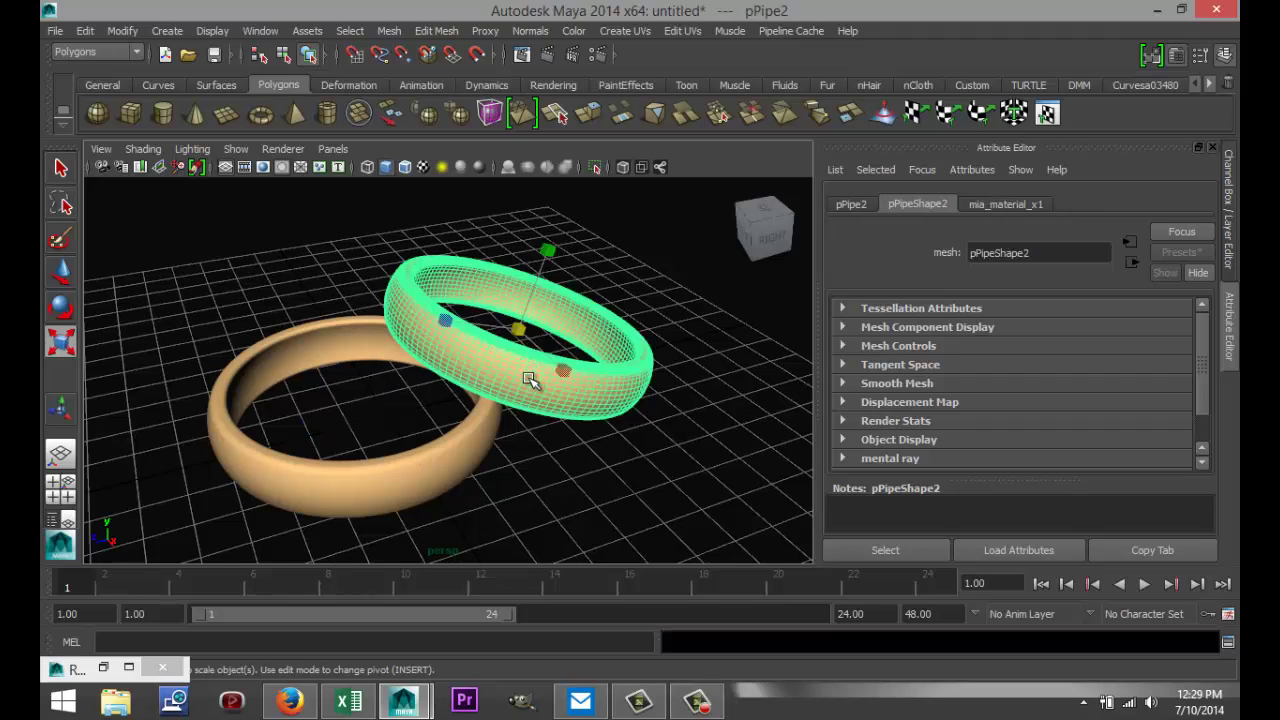
left_click(443, 471)
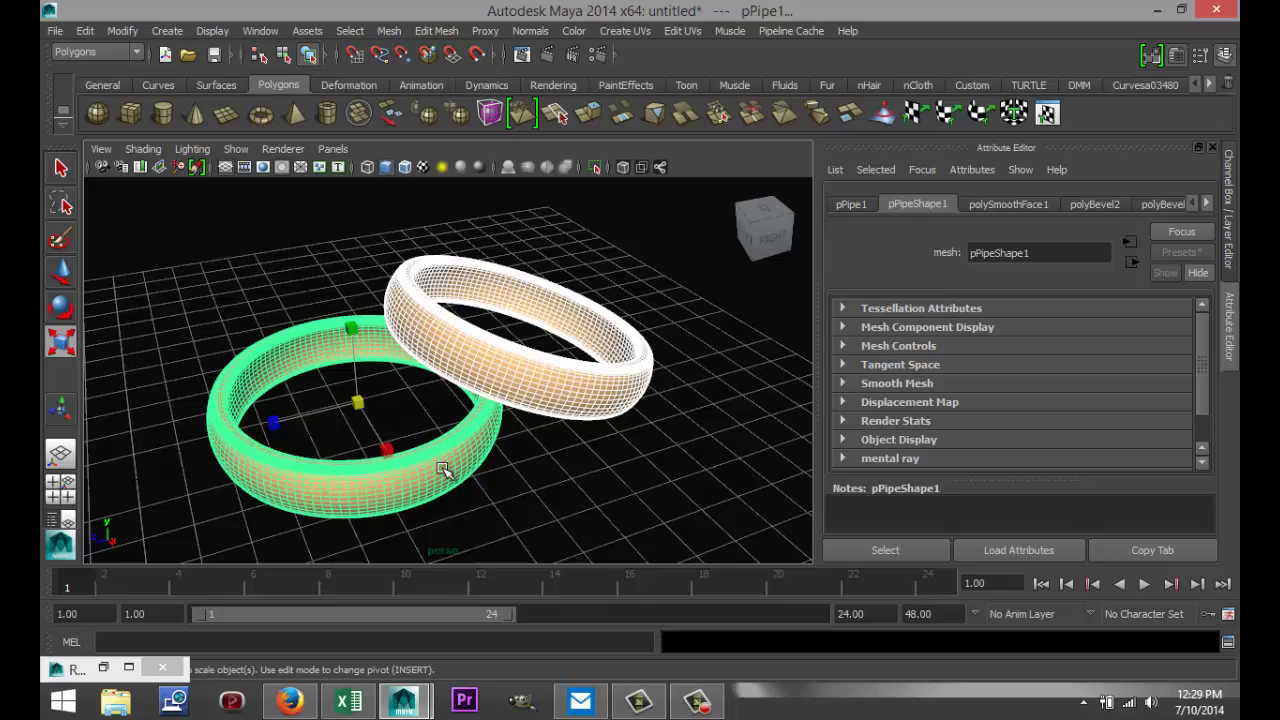
right_click_drag(443, 471, 455, 634)
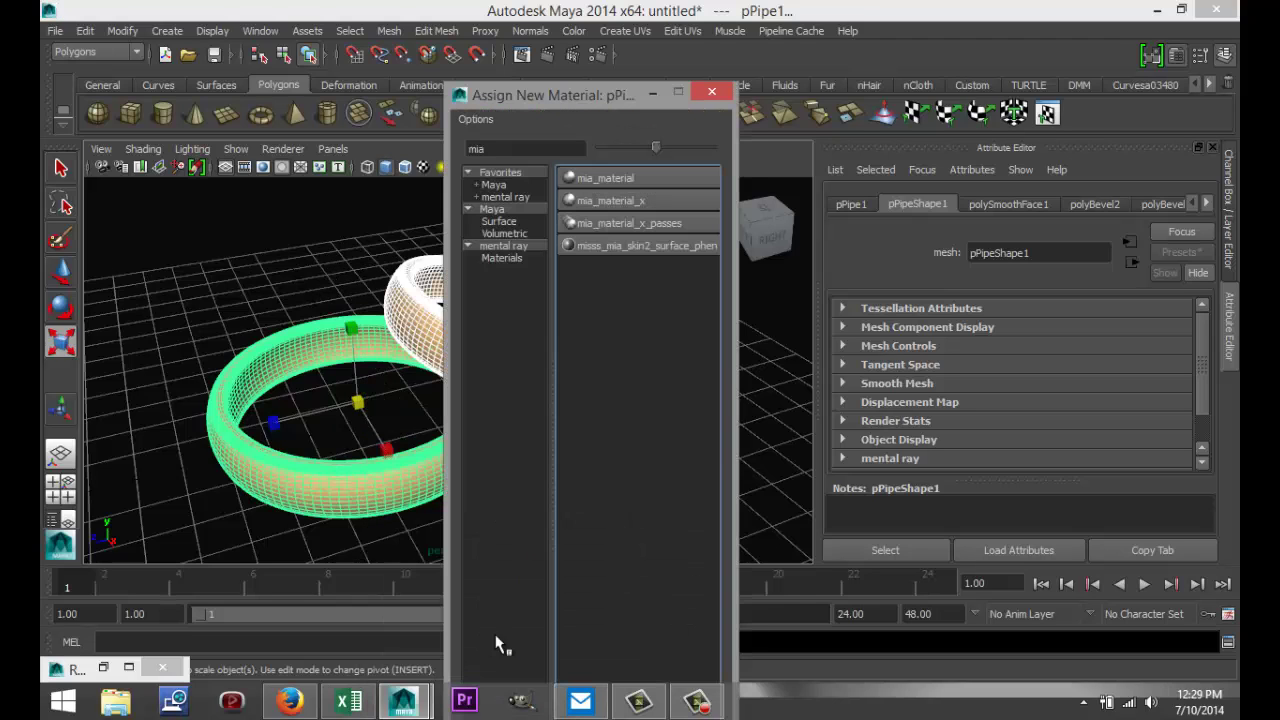
left_click(643, 202)
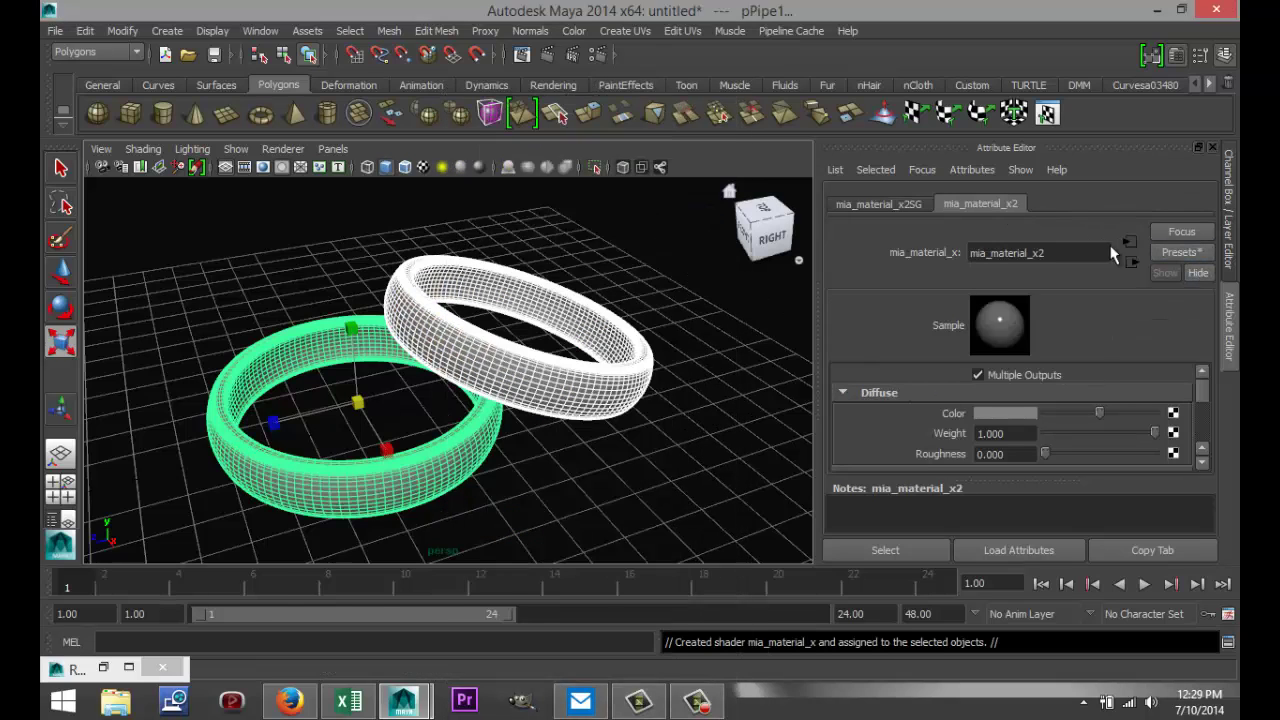
- Replace the new shader with the full Copper preset and close the minimized window
left_click(1177, 253)
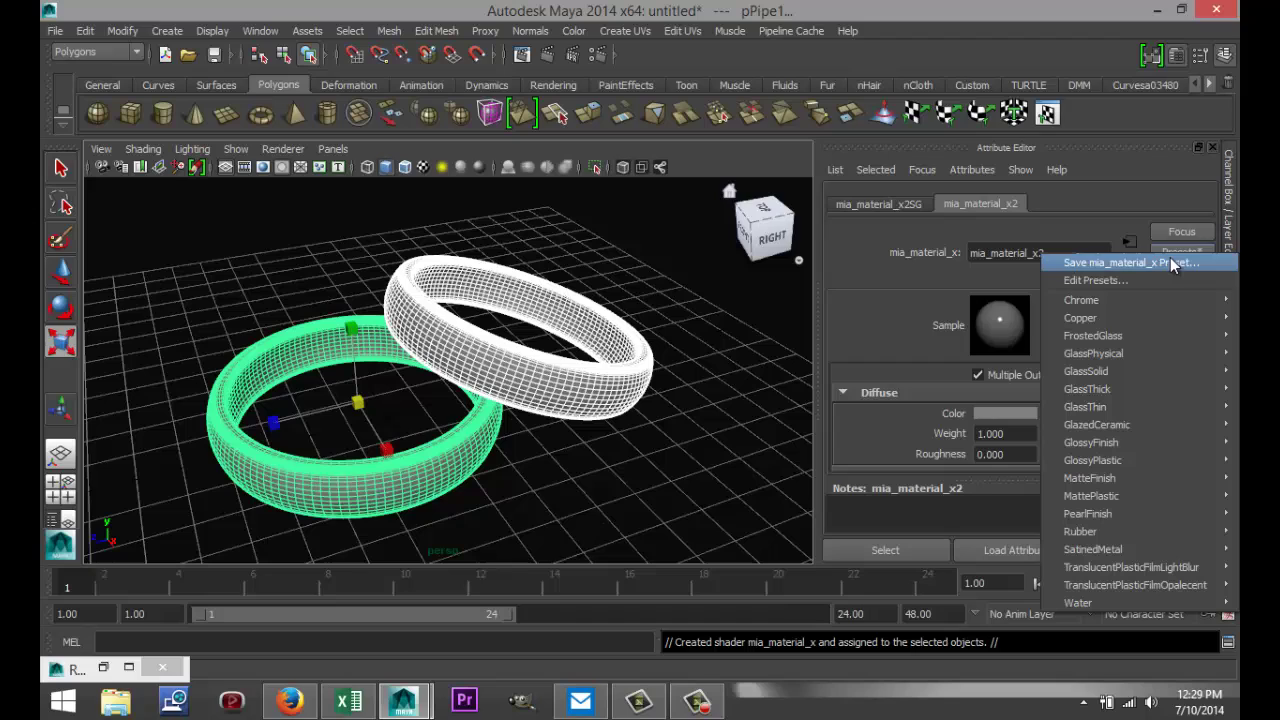
mouse_move(1119, 317)
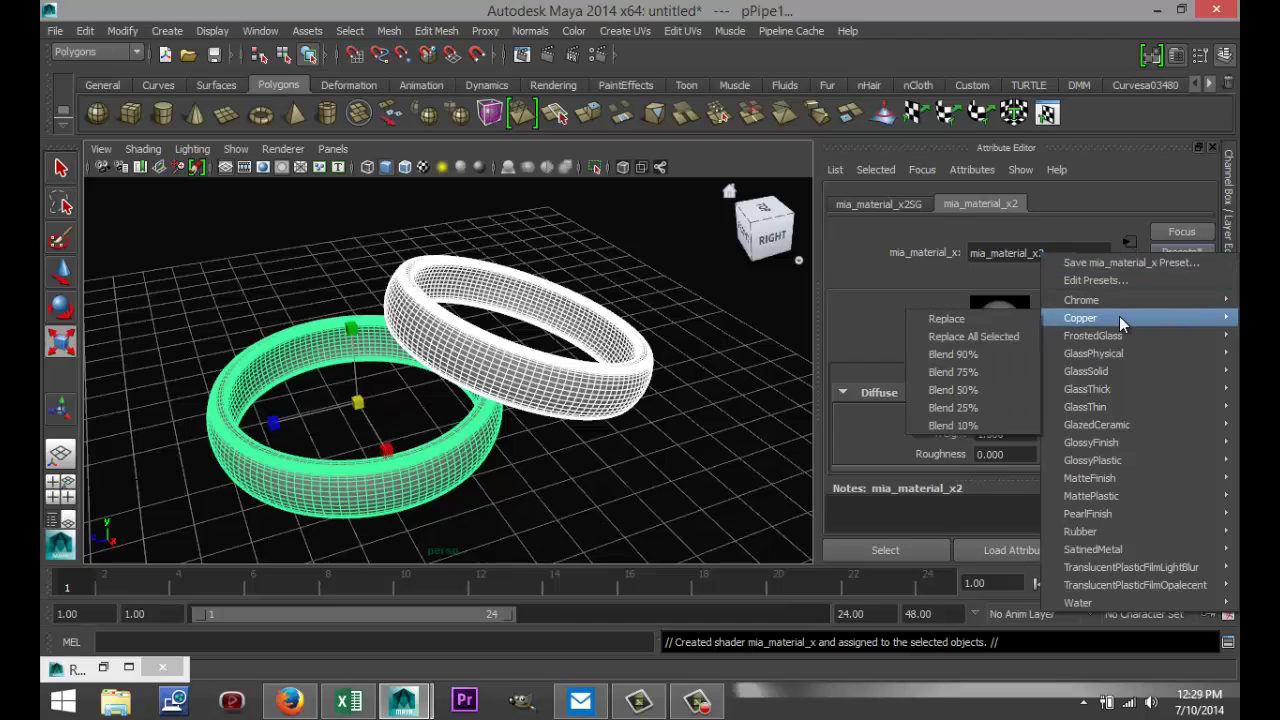
left_click(952, 320)
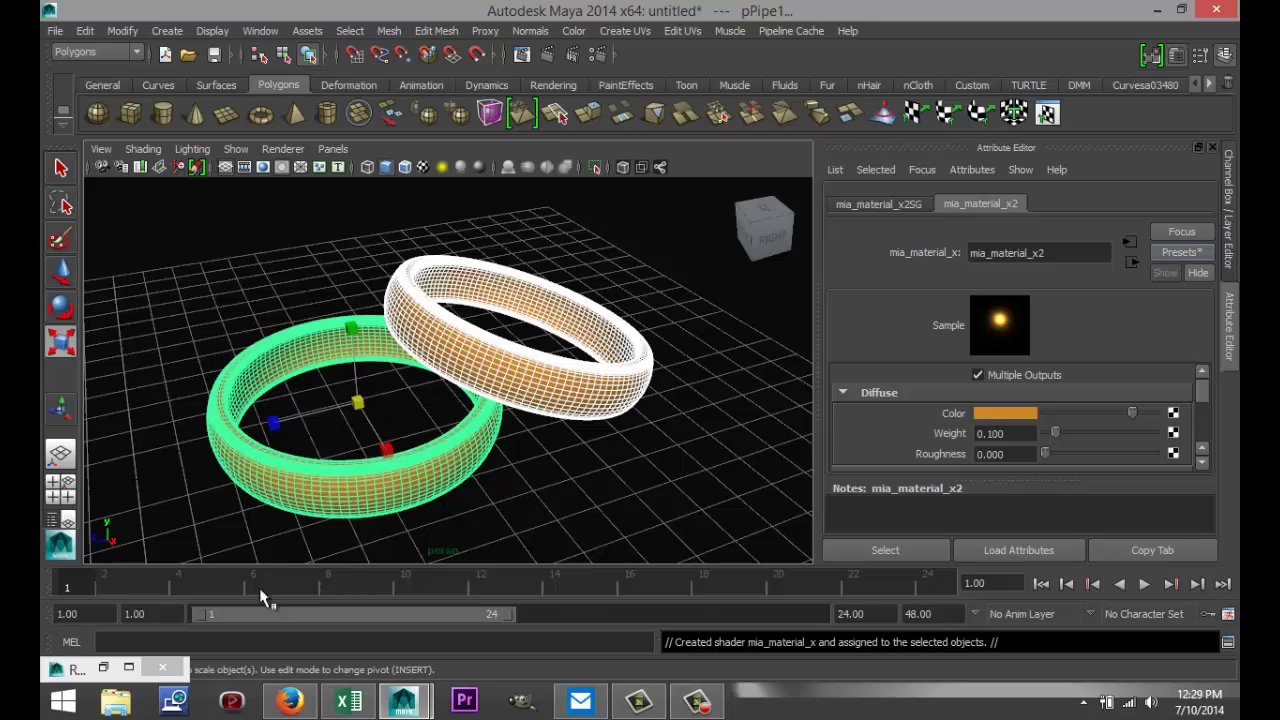
left_click(163, 668)
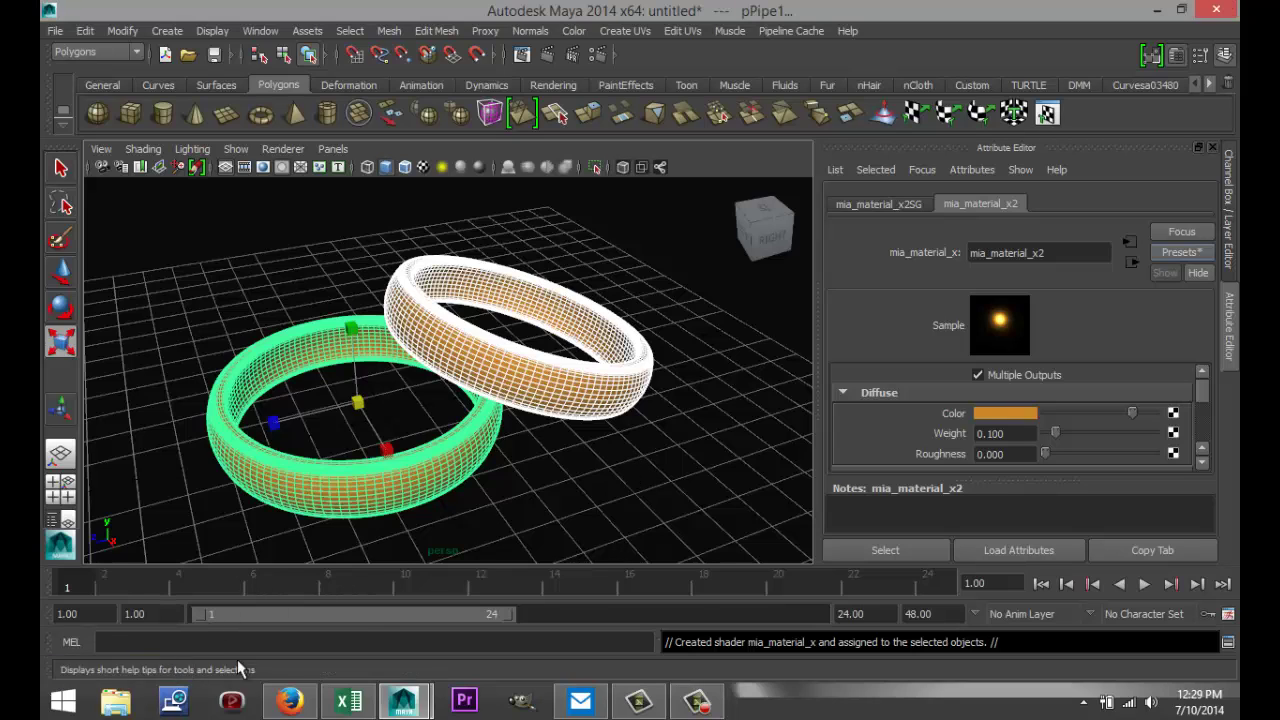
- Render the current frame in mental ray and let the 1920x1080 render finish
left_click(547, 56)
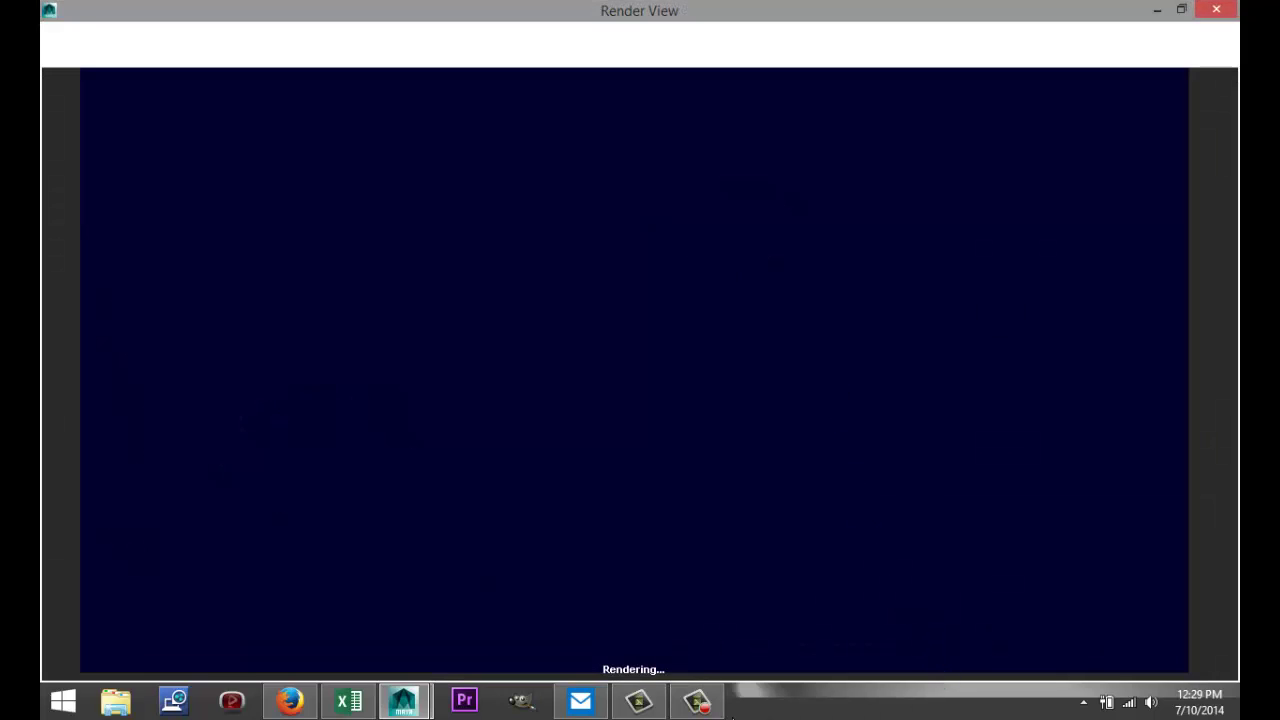
left_click(697, 700)
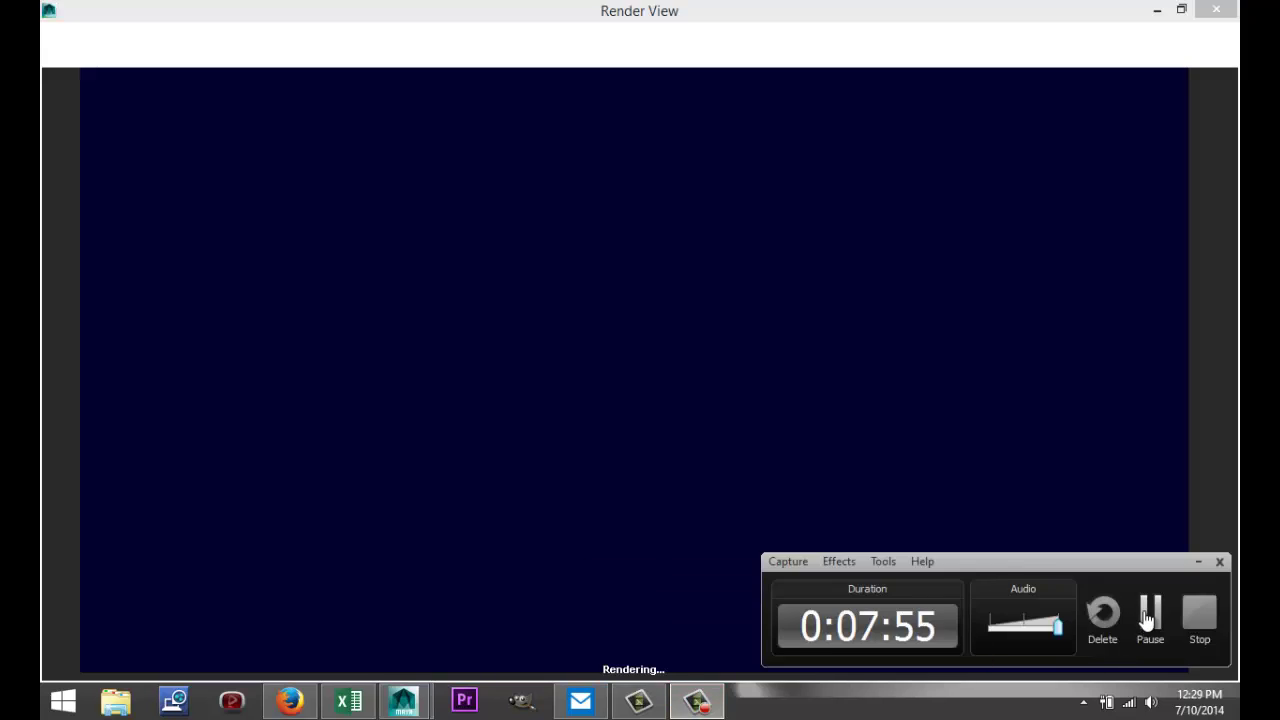
left_click(1150, 614)
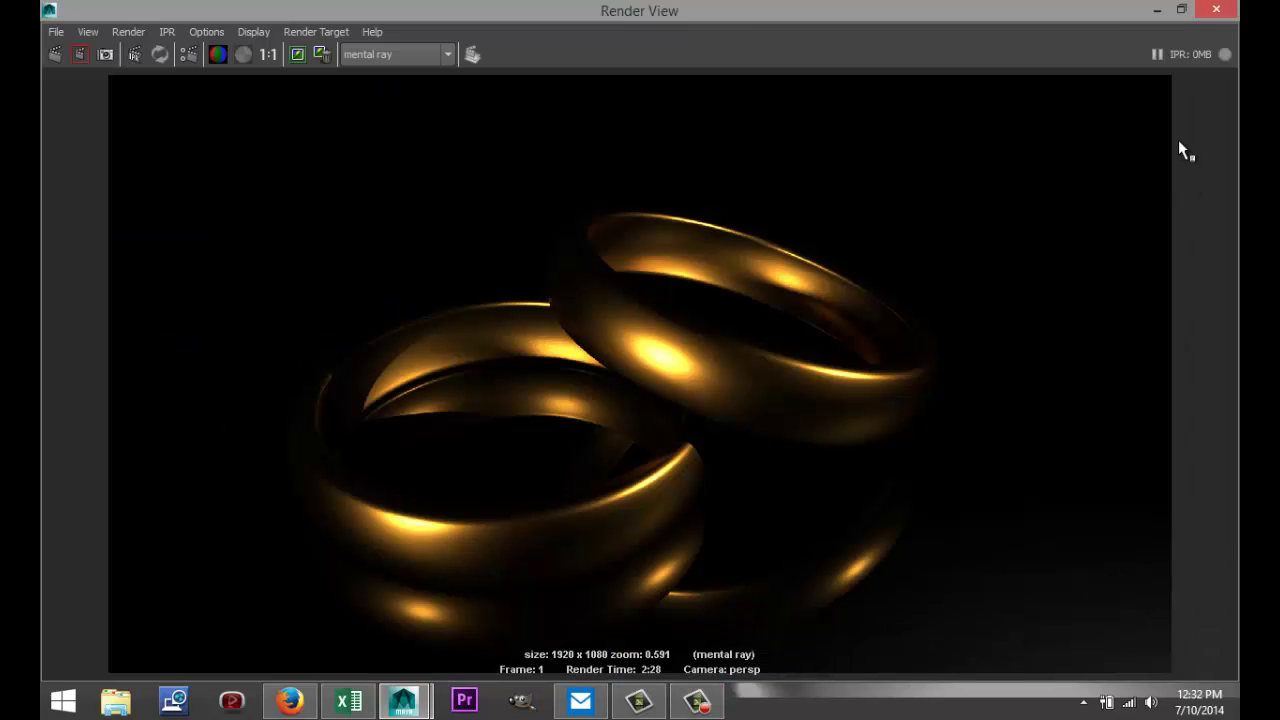